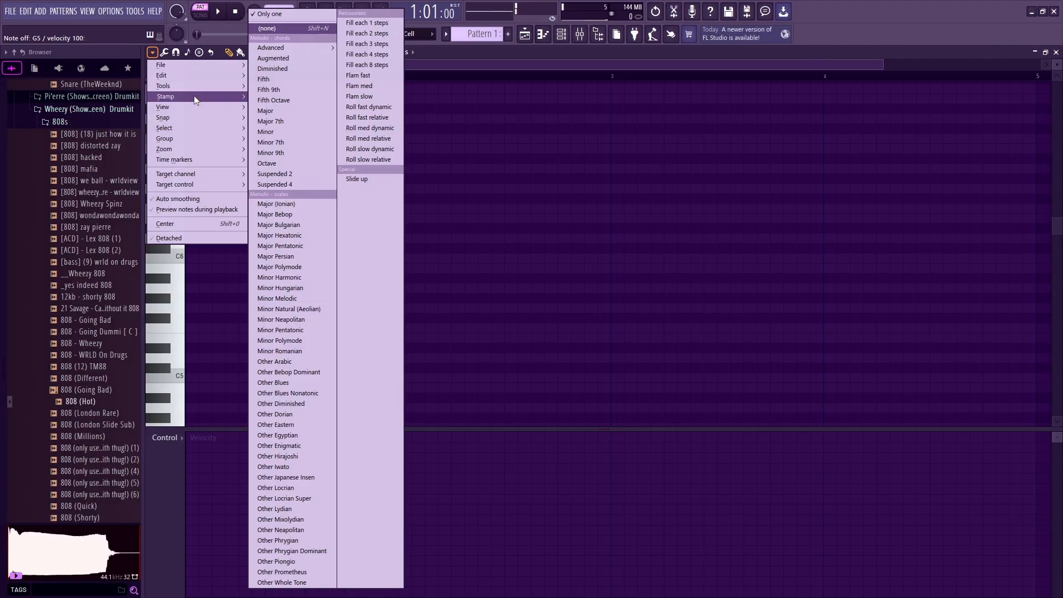
Step: Look through the piano roll options and the stamp presets for the scale highlighting setting
{"action": "mouse_move", "coordinate": [197, 110]}
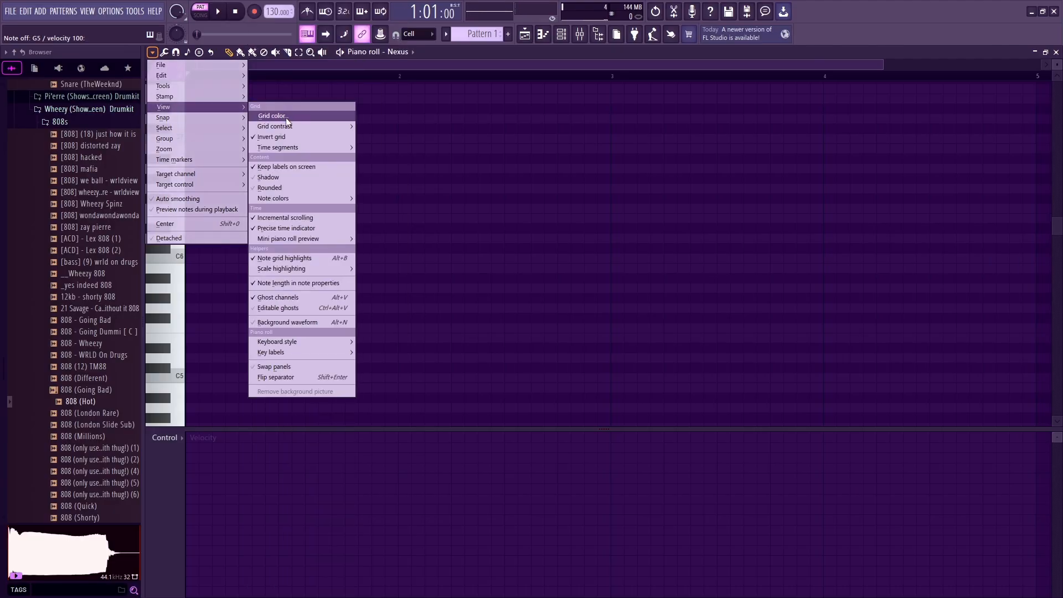
{"action": "mouse_move", "coordinate": [333, 146]}
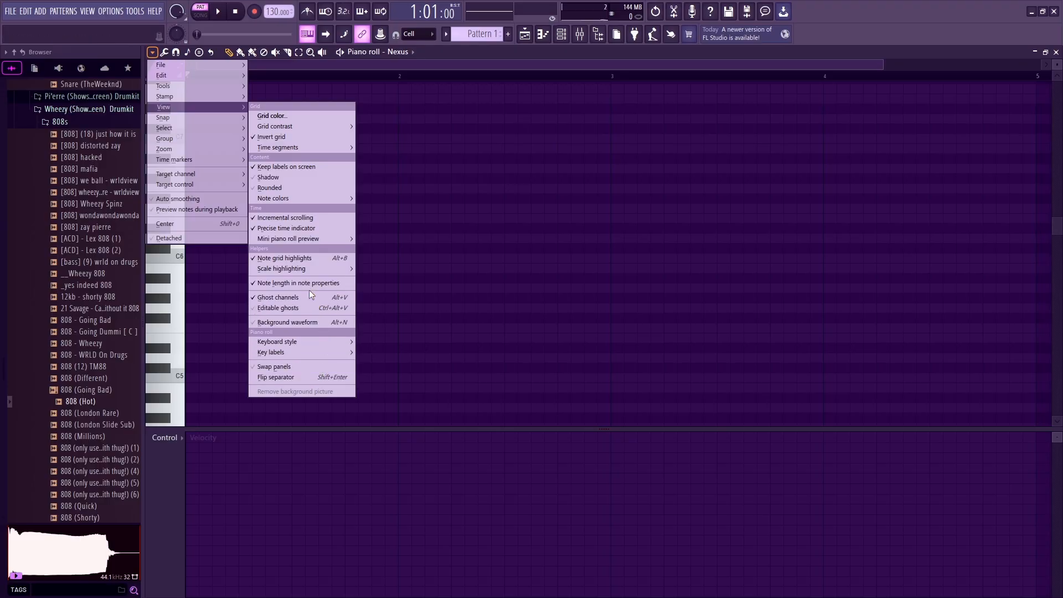
{"action": "mouse_move", "coordinate": [328, 198]}
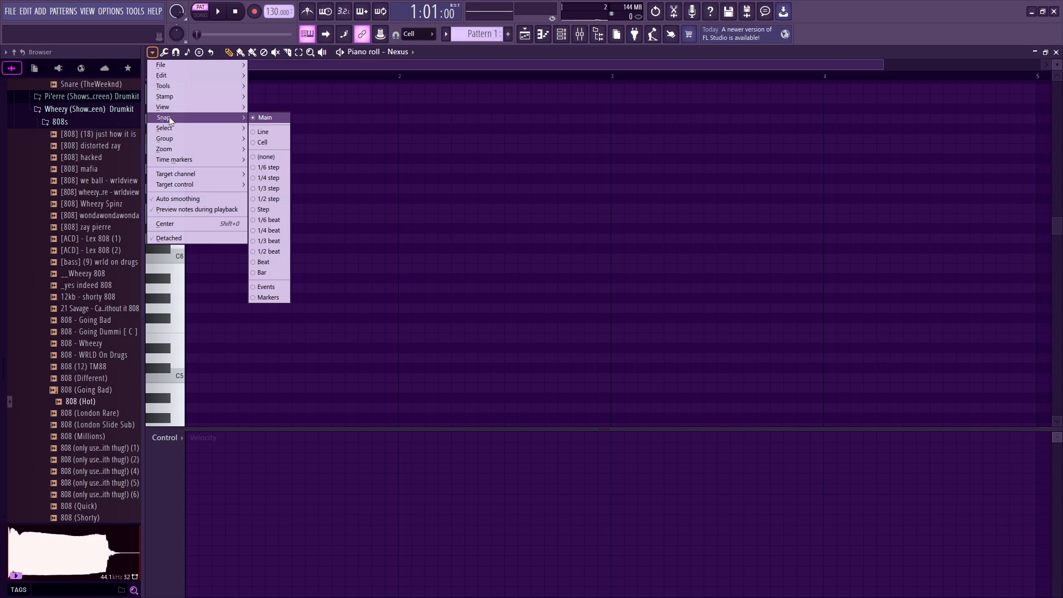
{"action": "mouse_move", "coordinate": [170, 99]}
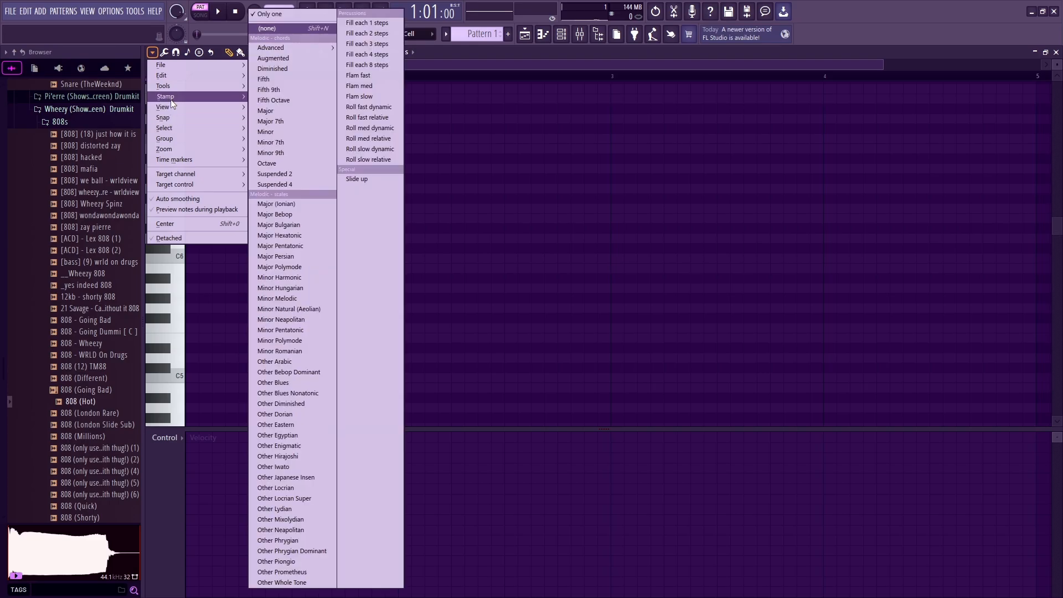
{"action": "mouse_move", "coordinate": [165, 76]}
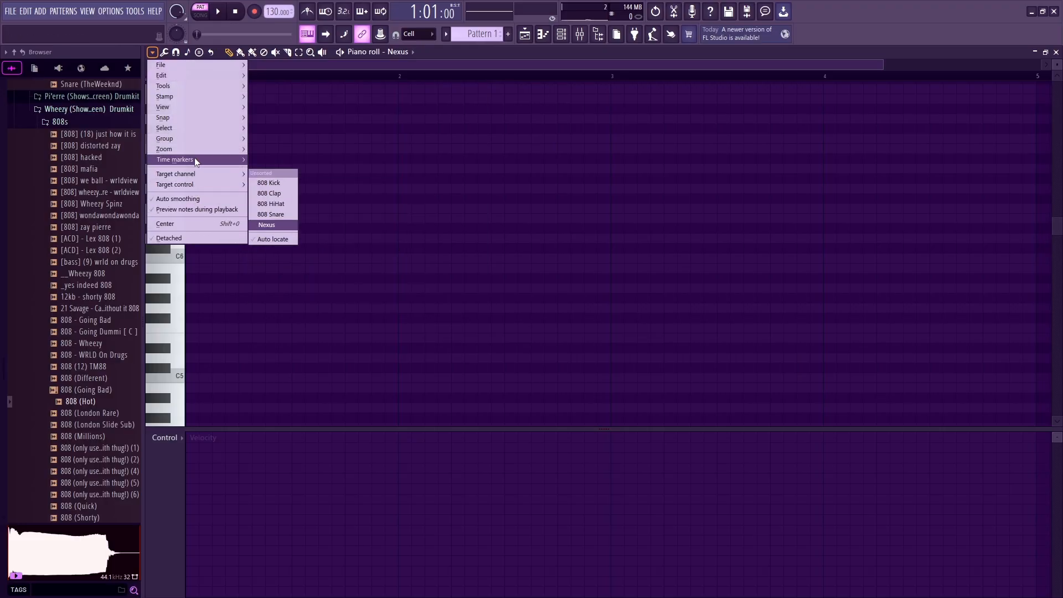
{"action": "mouse_move", "coordinate": [194, 158]}
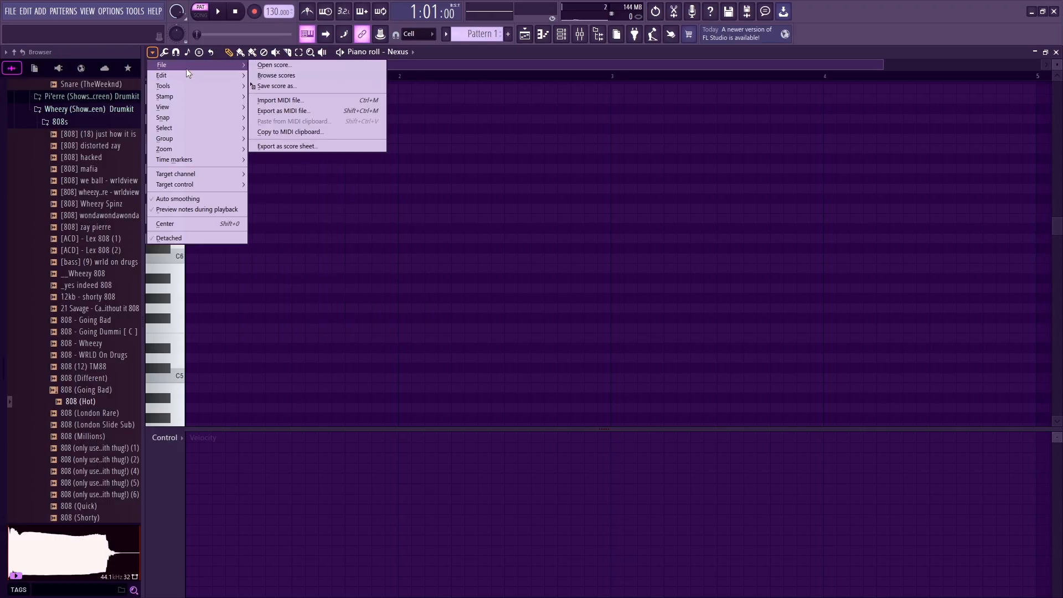
{"action": "left_click", "coordinate": [439, 62]}
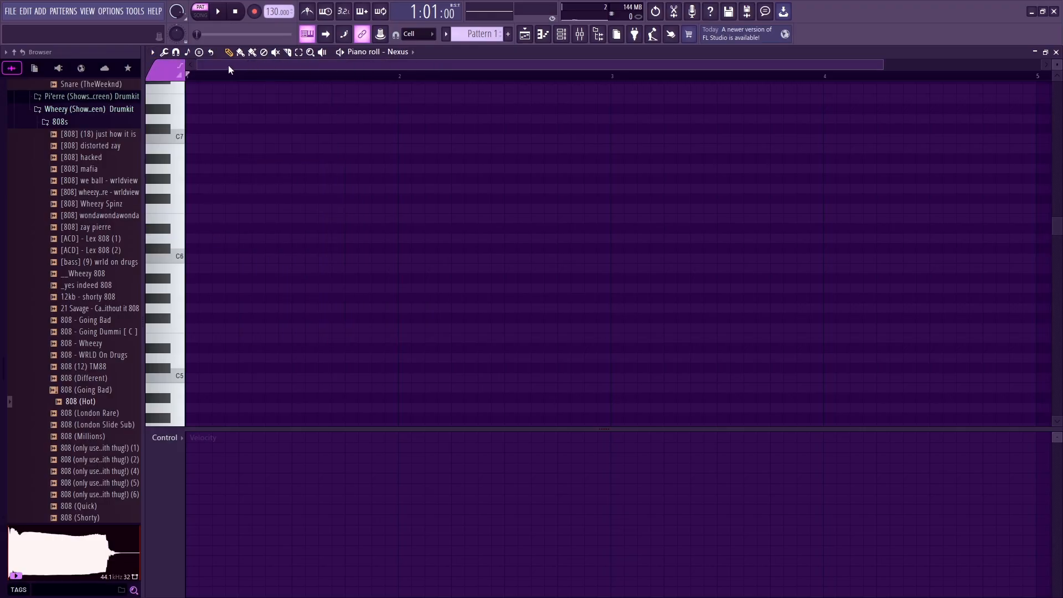
{"action": "left_click", "coordinate": [199, 53]}
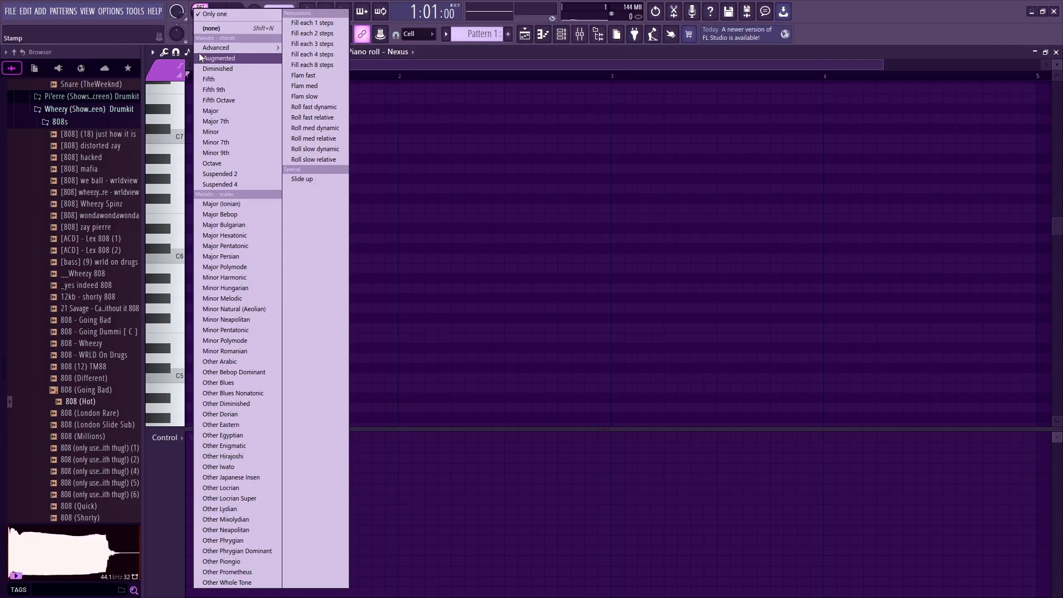
{"action": "left_click", "coordinate": [378, 70]}
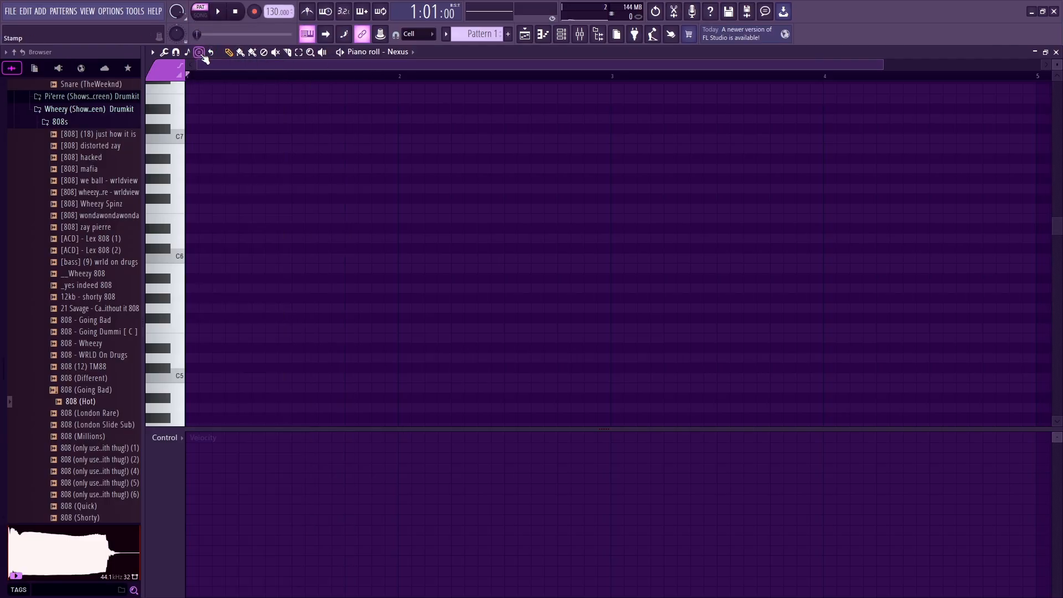
Step: Try a Minor 9th chord stamp on F5 at the start of the pattern and remove it
{"action": "left_click", "coordinate": [201, 54]}
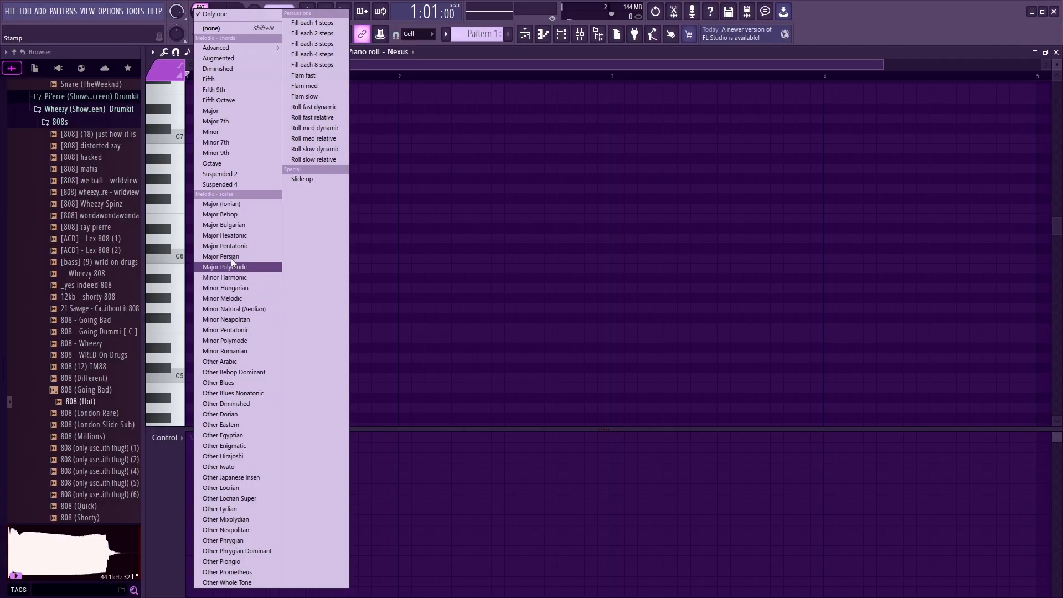
{"action": "left_click", "coordinate": [227, 154]}
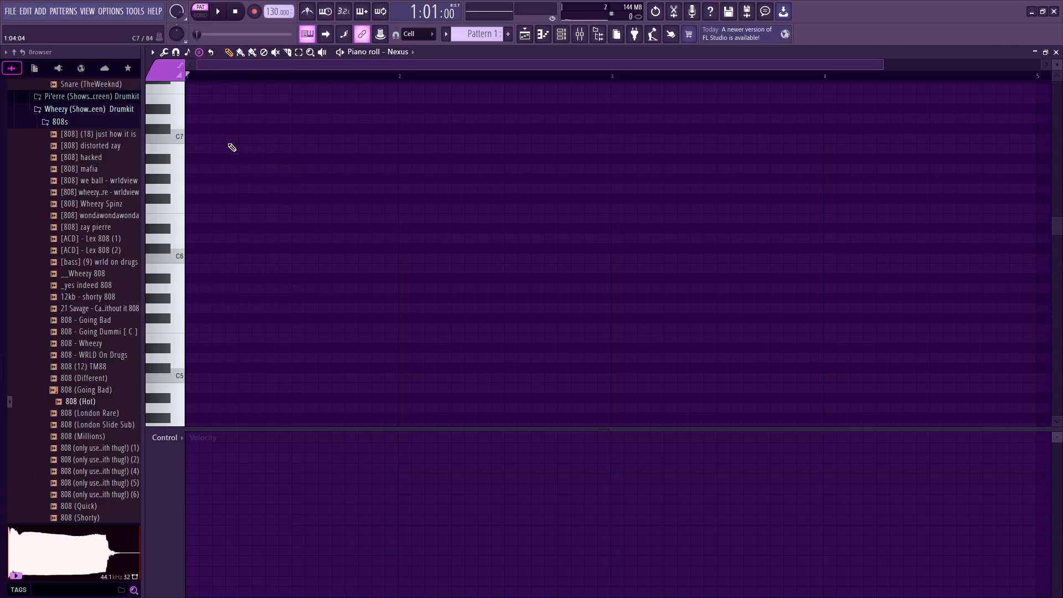
{"action": "left_click_drag", "start_coordinate": [238, 147], "coordinate": [196, 332]}
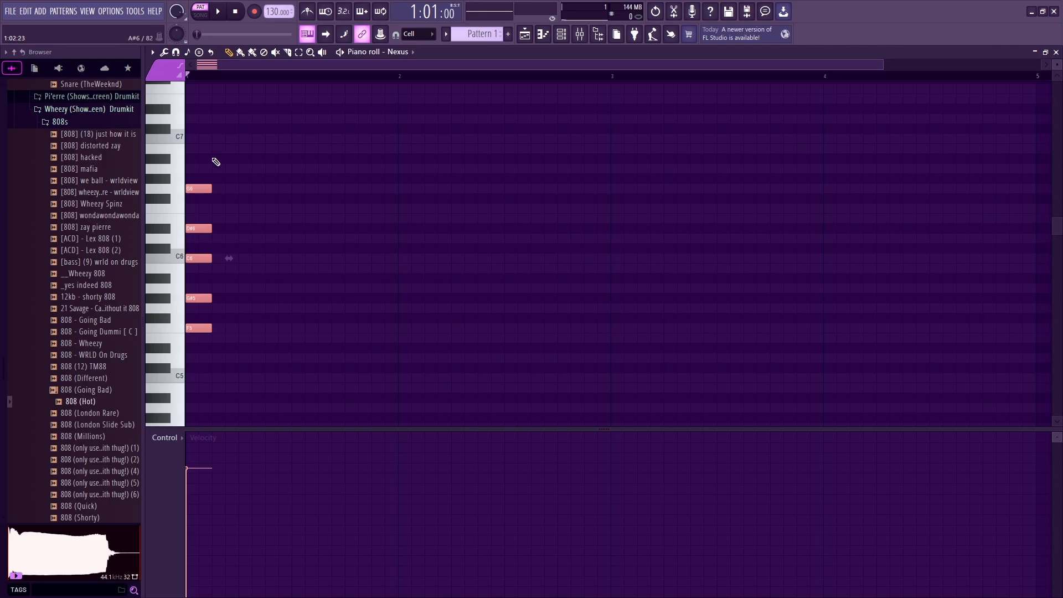
{"action": "right_click", "coordinate": [206, 188]}
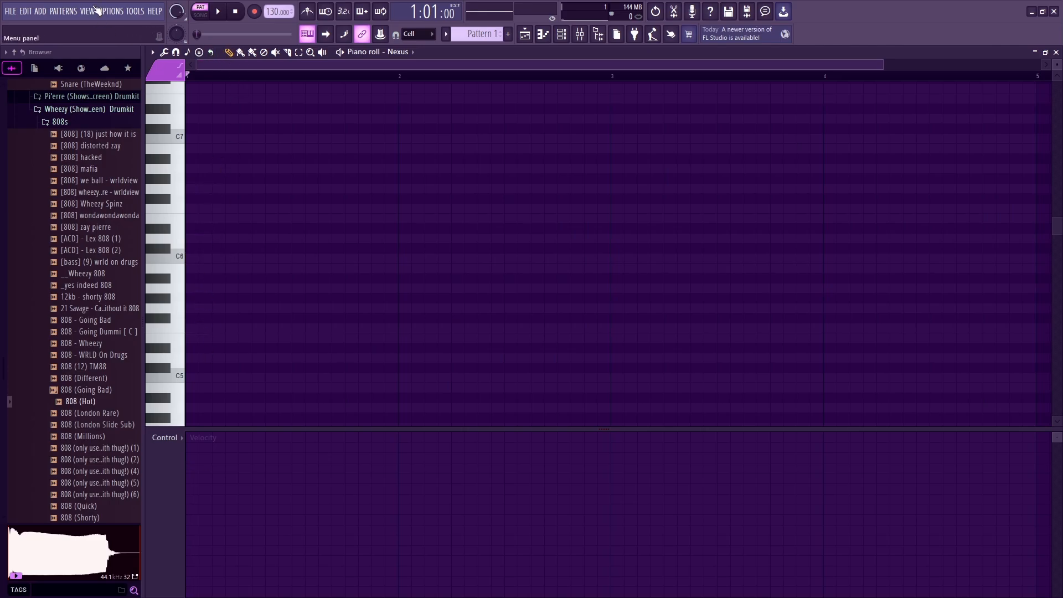
Step: Check the main view options, piano roll tools, level scaling, loop mode and stamps for a way to change the highlighted scale
{"action": "left_click", "coordinate": [91, 11]}
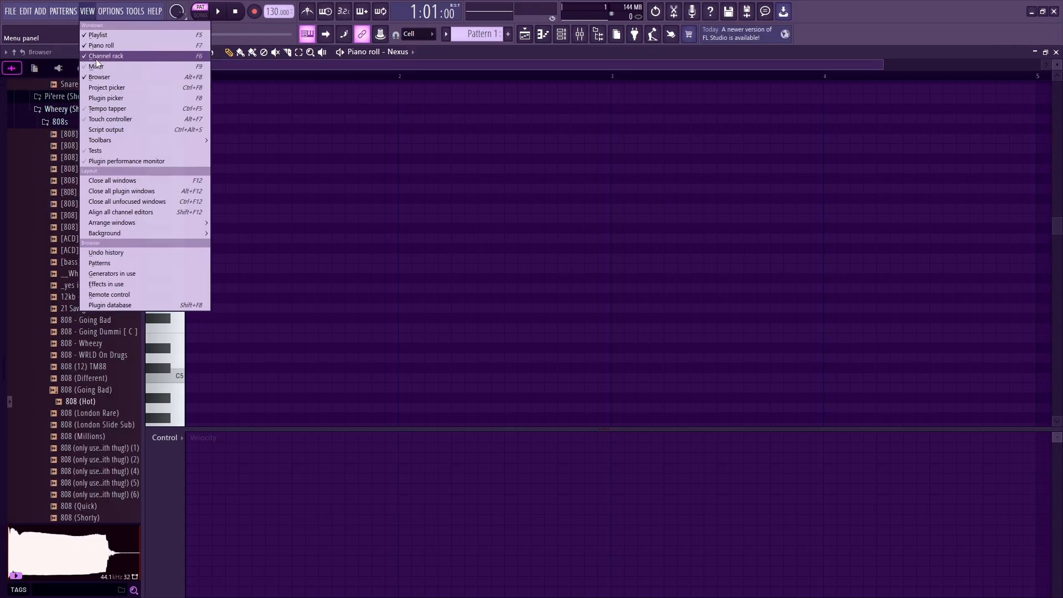
{"action": "mouse_move", "coordinate": [116, 141]}
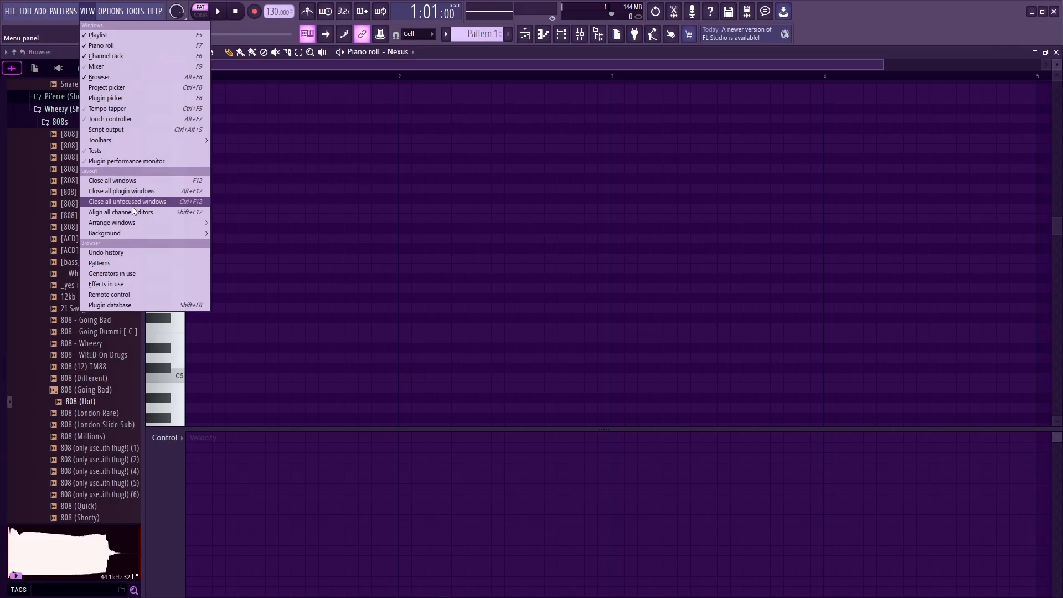
{"action": "mouse_move", "coordinate": [134, 238]}
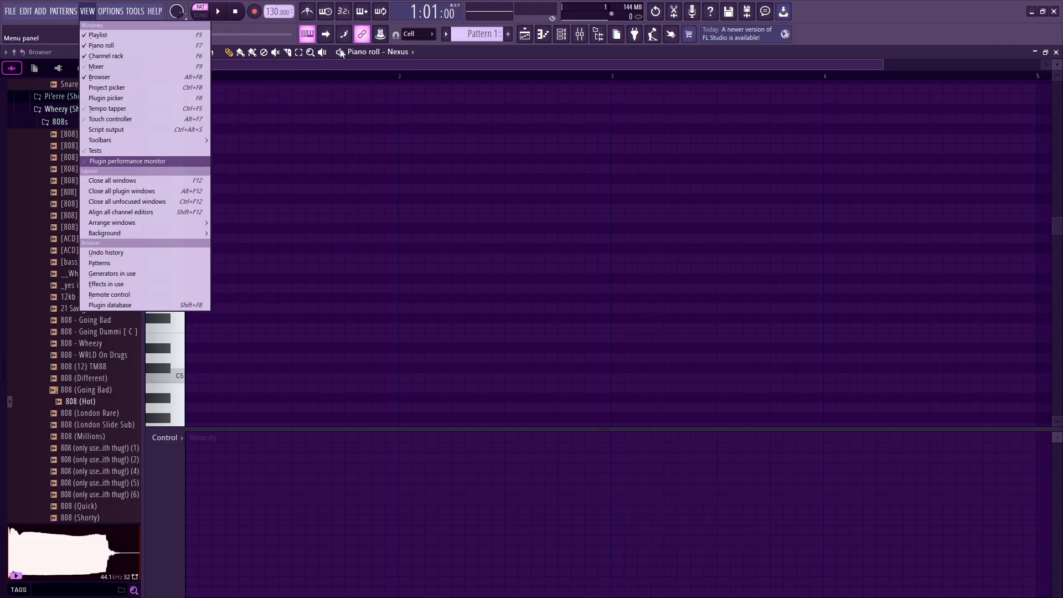
{"action": "left_click", "coordinate": [408, 65]}
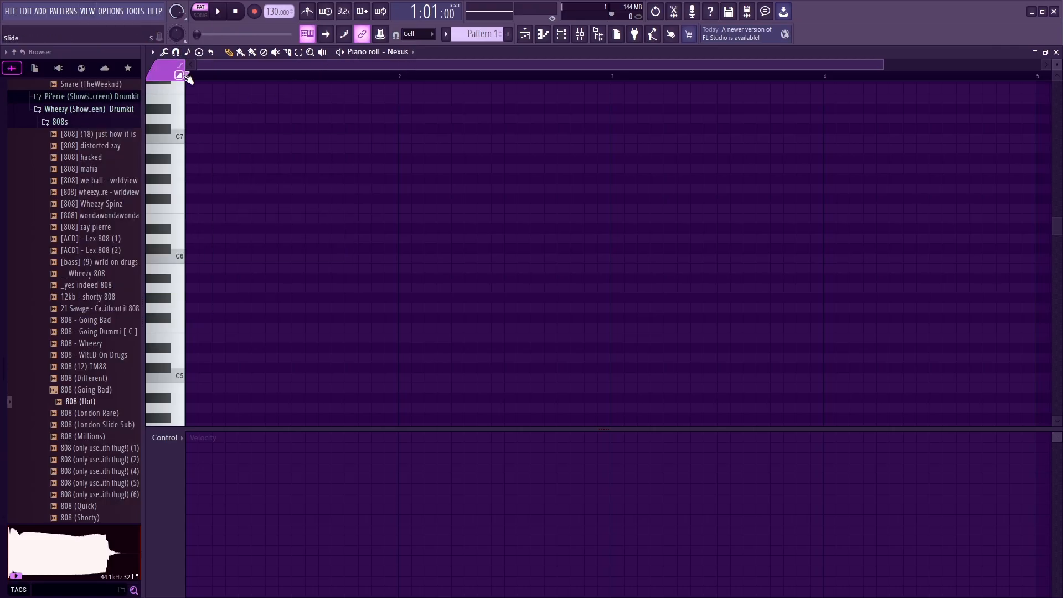
{"action": "left_click", "coordinate": [164, 52]}
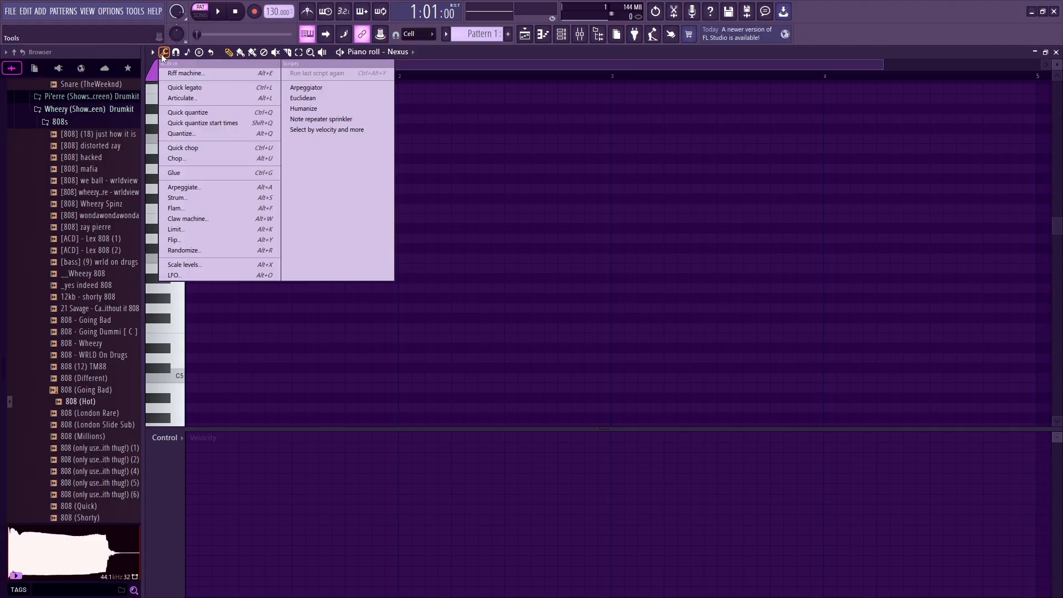
{"action": "left_click", "coordinate": [154, 53]}
{"action": "left_click", "coordinate": [165, 52]}
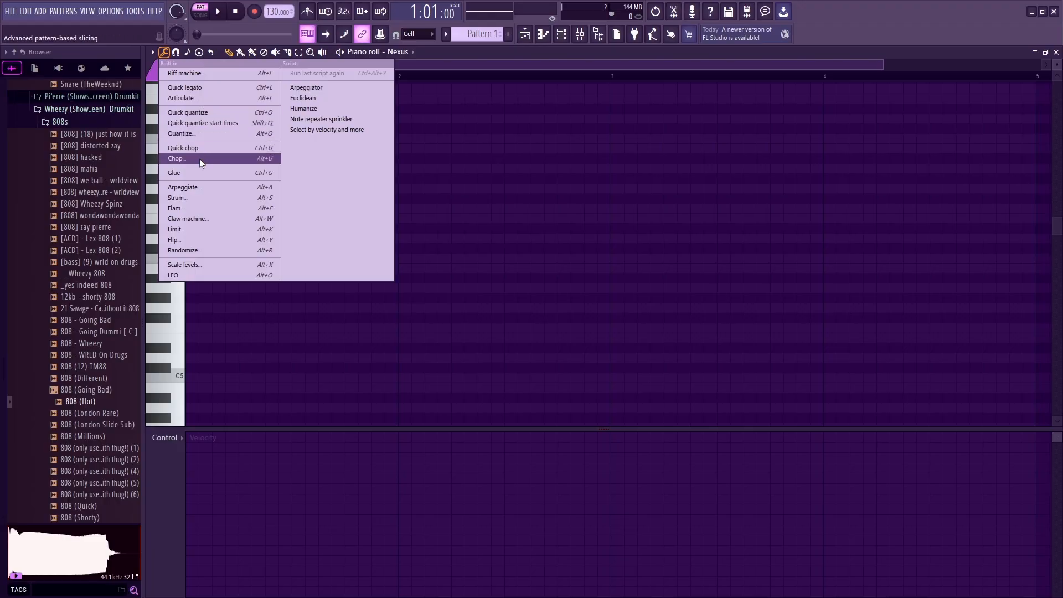
{"action": "left_click", "coordinate": [204, 267]}
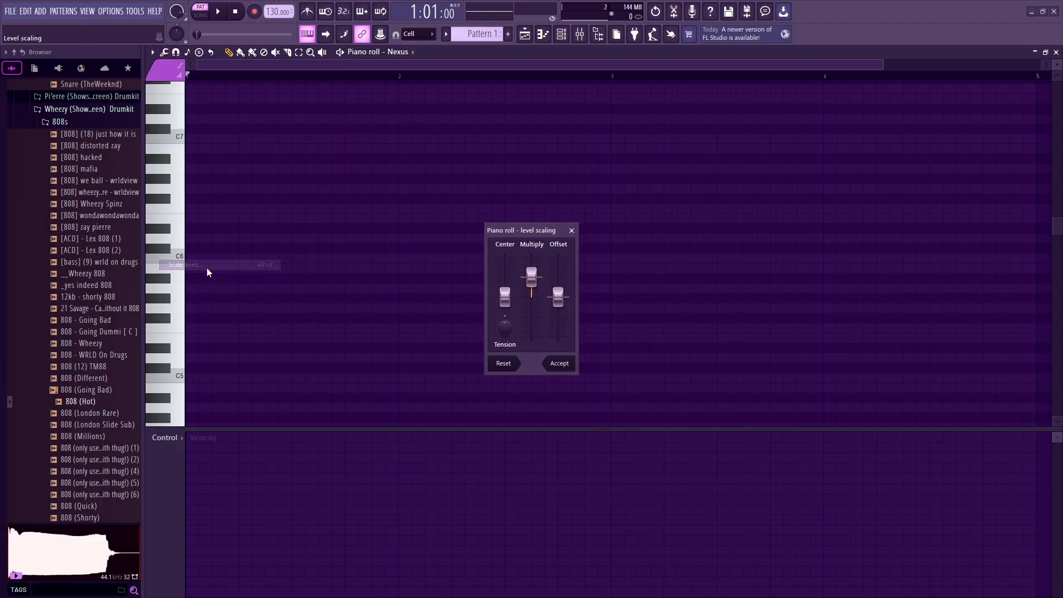
{"action": "left_click", "coordinate": [571, 230]}
{"action": "left_click", "coordinate": [164, 52]}
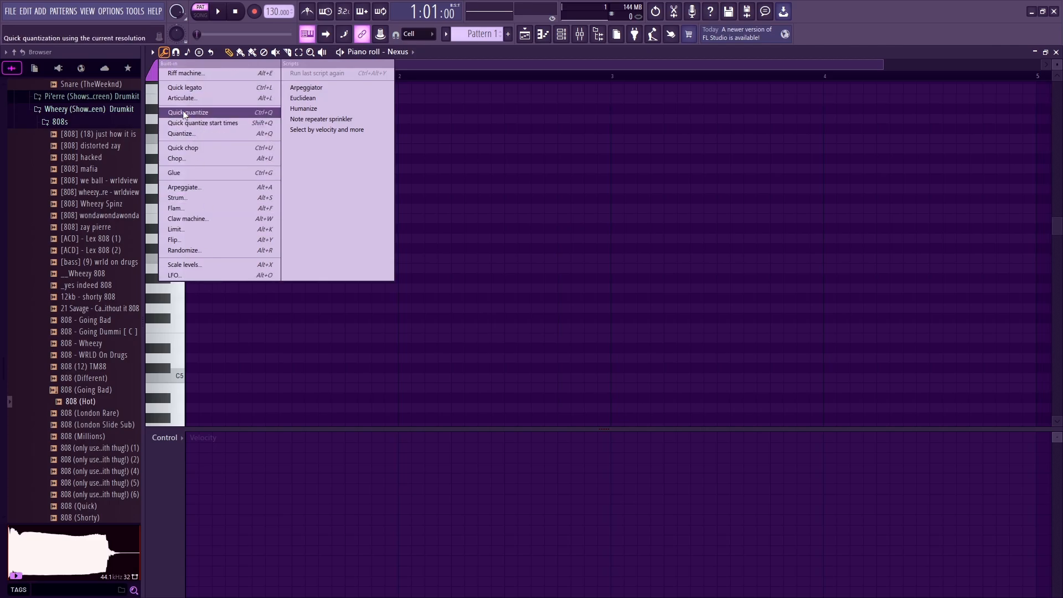
{"action": "left_click", "coordinate": [176, 54]}
{"action": "left_click", "coordinate": [177, 64]}
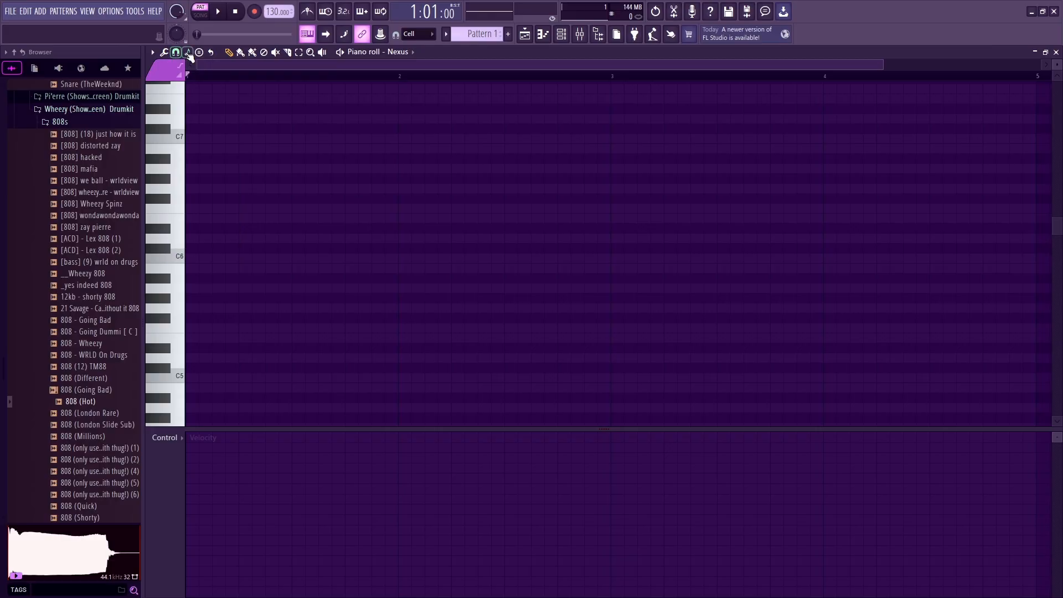
{"action": "left_click", "coordinate": [204, 54]}
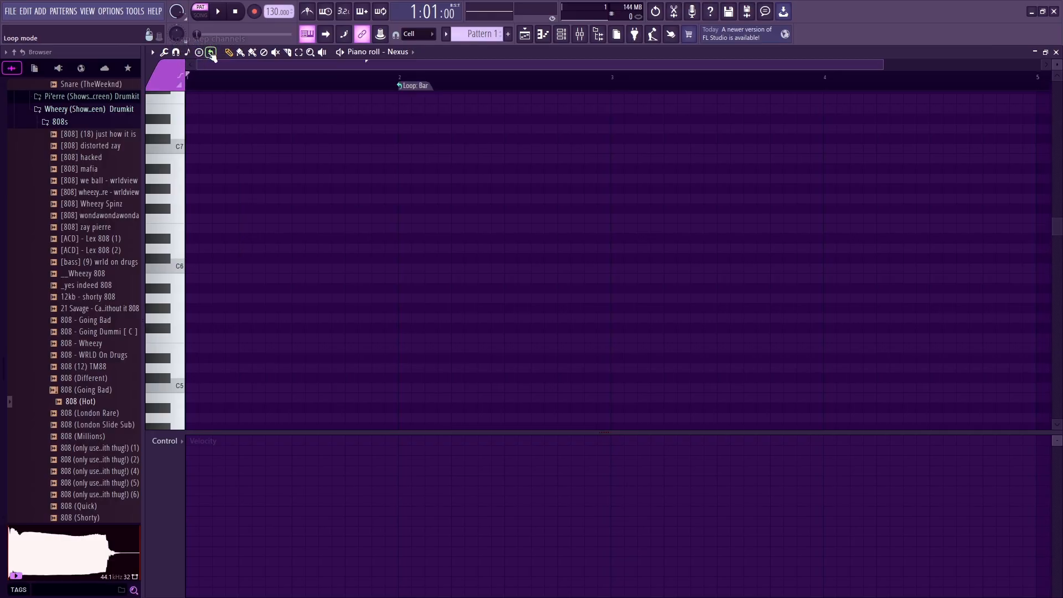
{"action": "left_click", "coordinate": [202, 54]}
{"action": "left_click", "coordinate": [187, 52]}
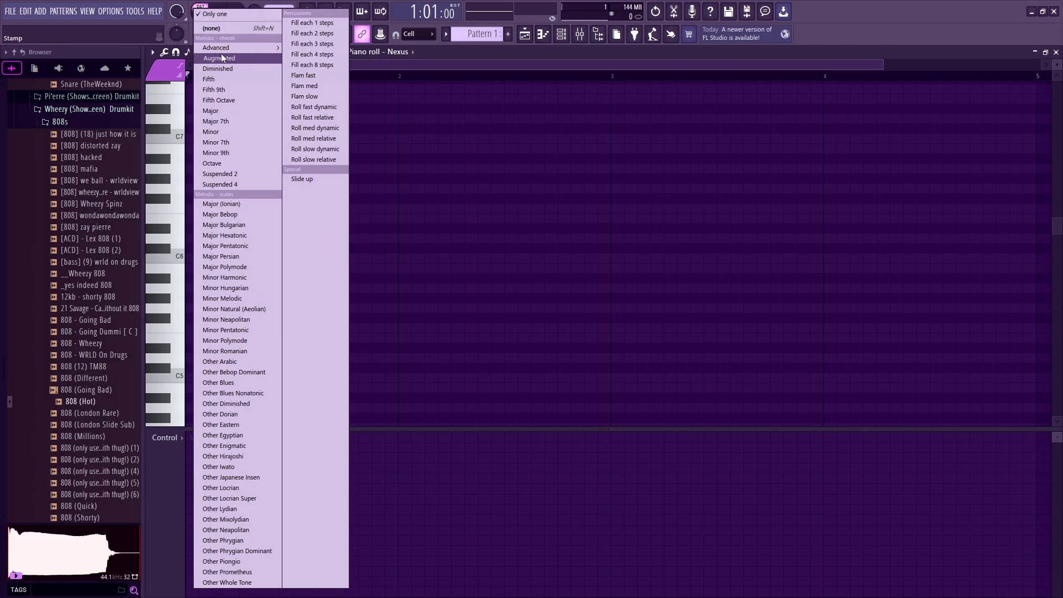
{"action": "left_click", "coordinate": [391, 63]}
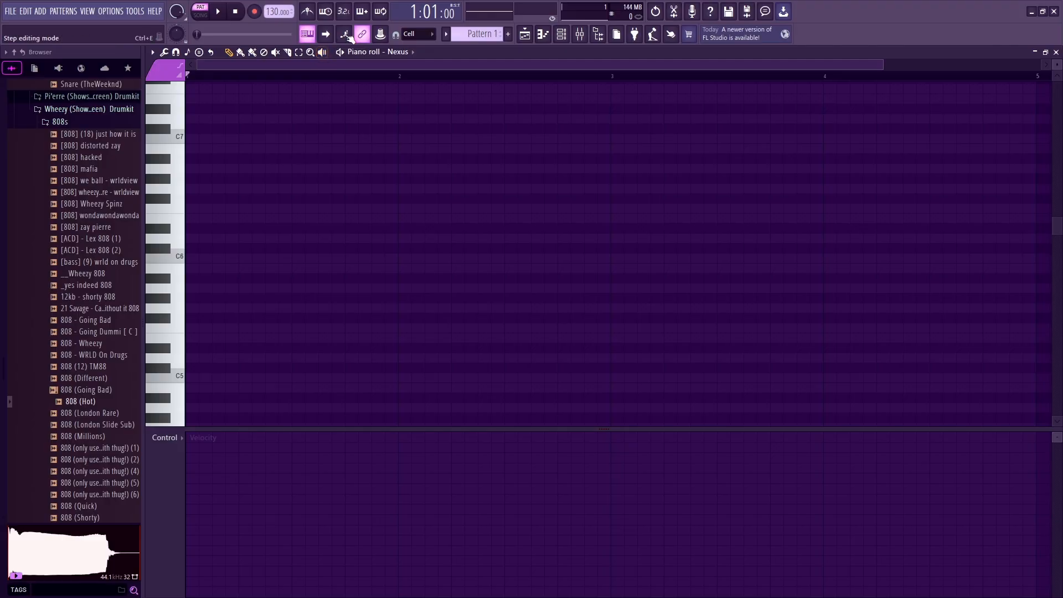
{"action": "left_click", "coordinate": [363, 34]}
Step: Switch to Chrome and search Google in a new tab for "how to change scale highlighting in fl studio"
{"action": "key", "text": "alt+Tab"}
{"action": "key", "text": "super"}
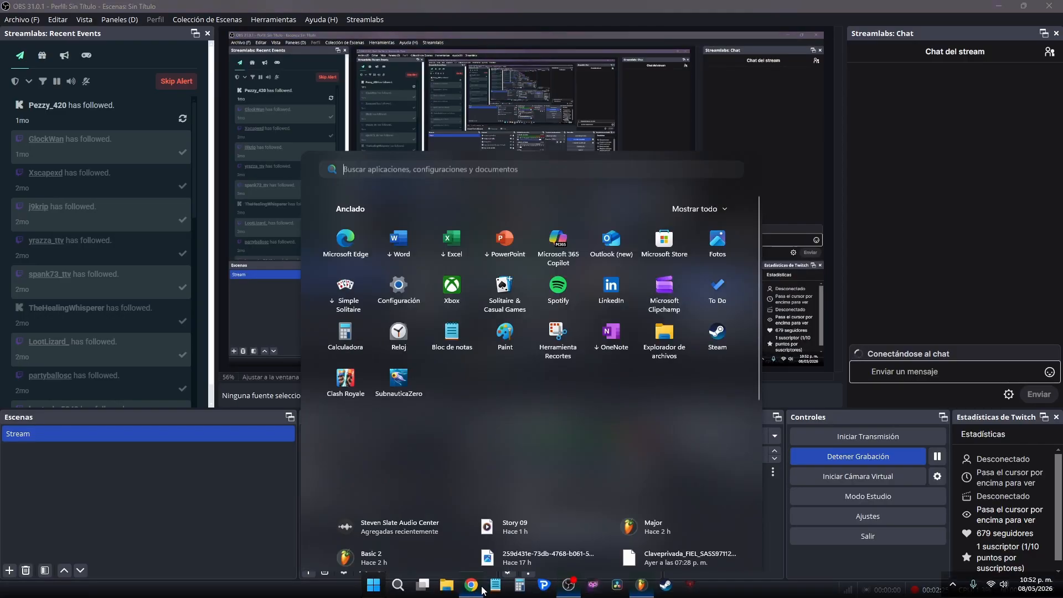
{"action": "left_click", "coordinate": [476, 588]}
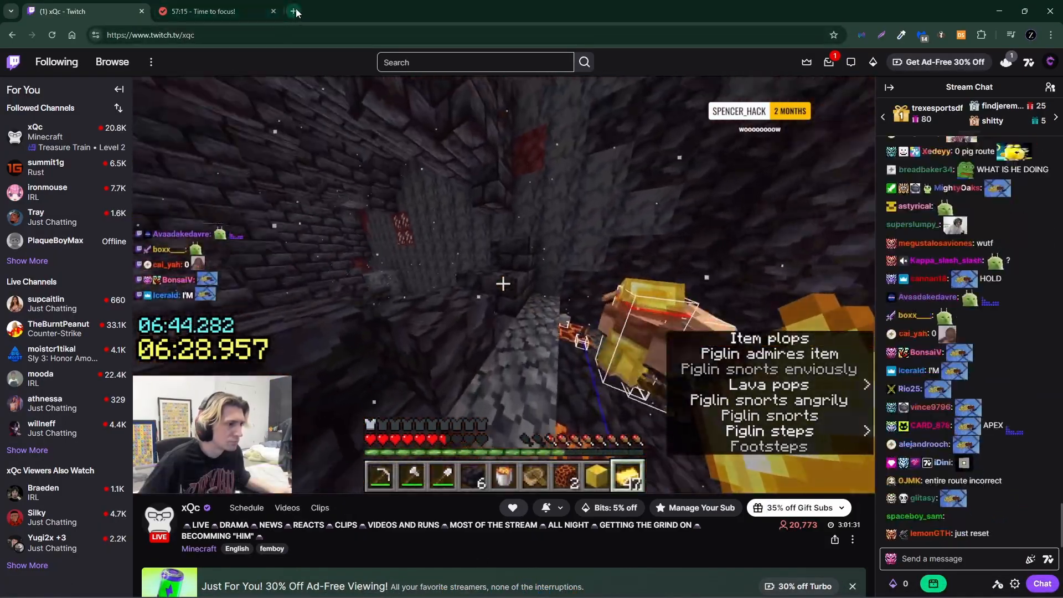
{"action": "left_click", "coordinate": [293, 11]}
{"action": "type", "text": "how to chang"}
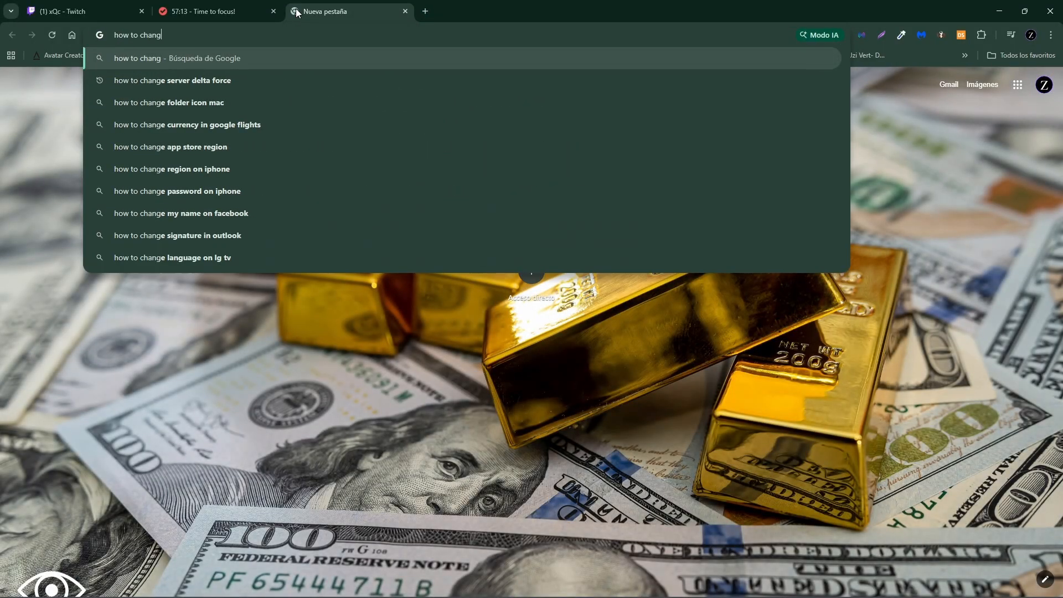
{"action": "type", "text": "e highlighted"}
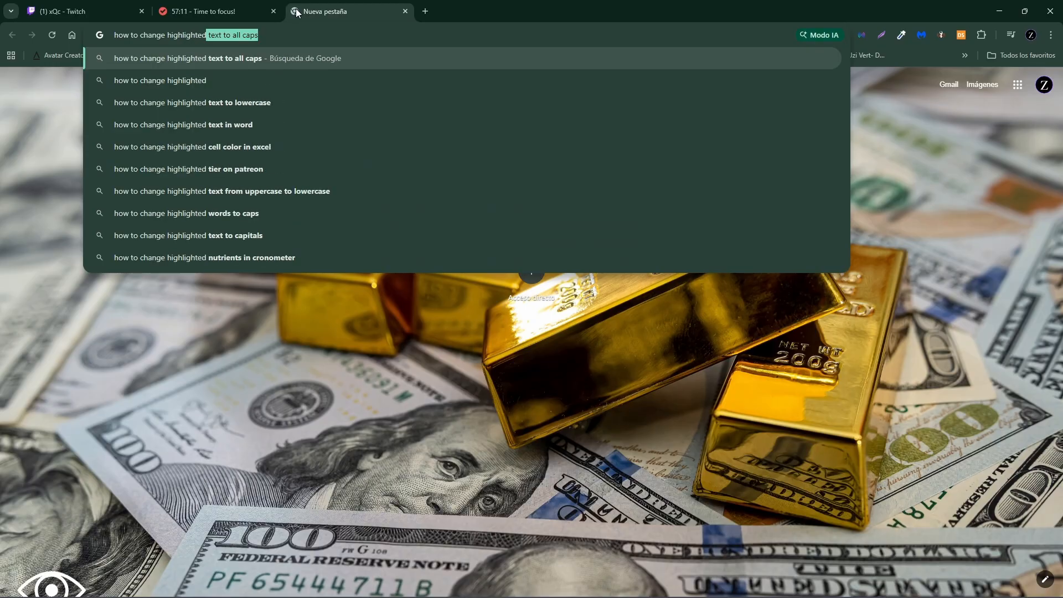
{"action": "type", "text": " scale in "}
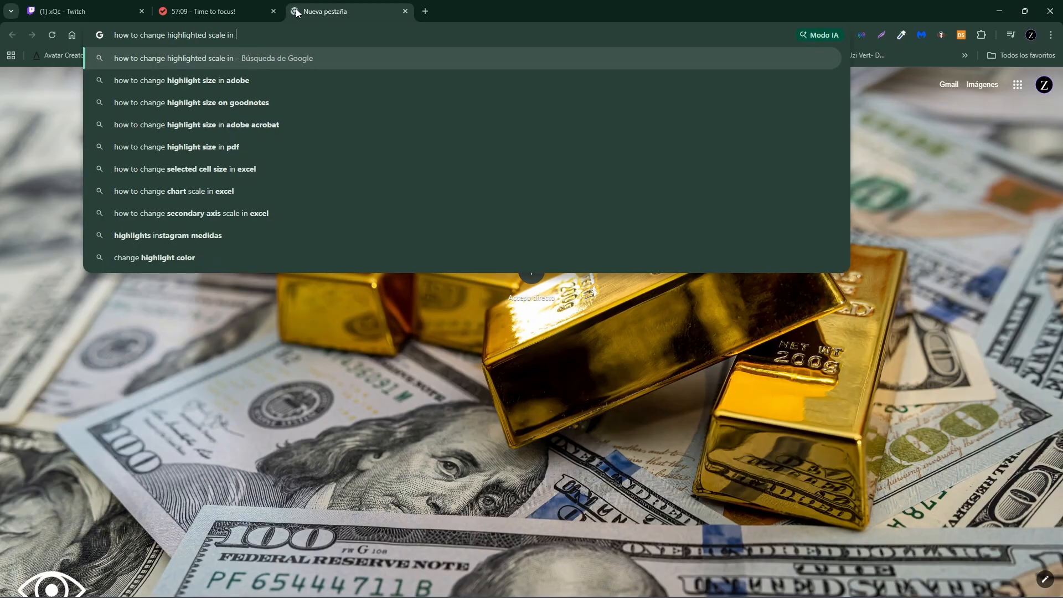
{"action": "type", "text": "fl s"}
{"action": "key", "text": "Down"}
{"action": "key", "text": "Return"}
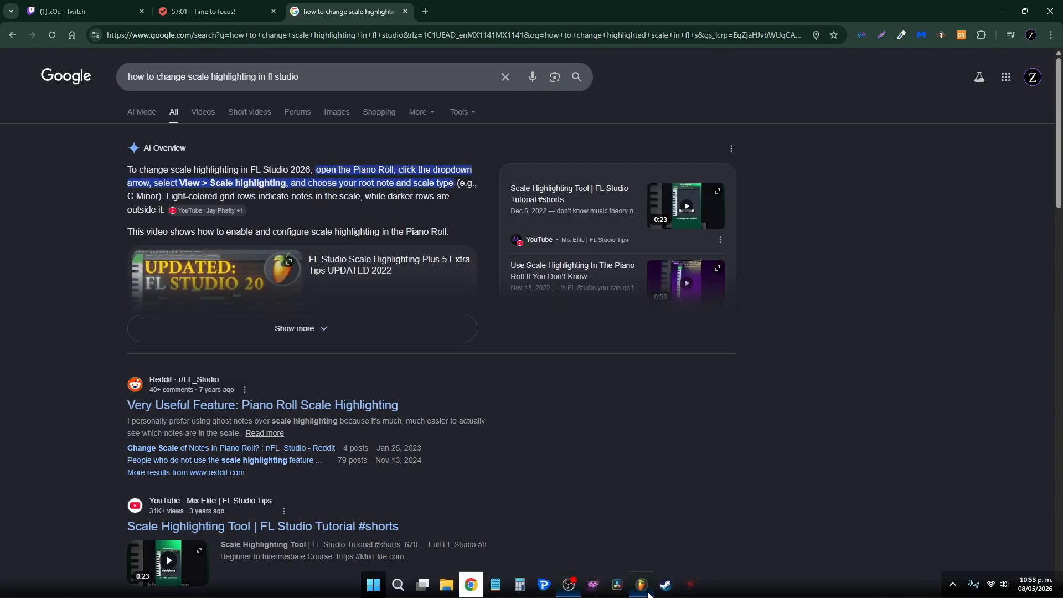
Step: Switch back to FL Studio and set the piano roll's scale highlighting to Minor Melodic
{"action": "left_click", "coordinate": [642, 588]}
{"action": "left_click", "coordinate": [152, 52]}
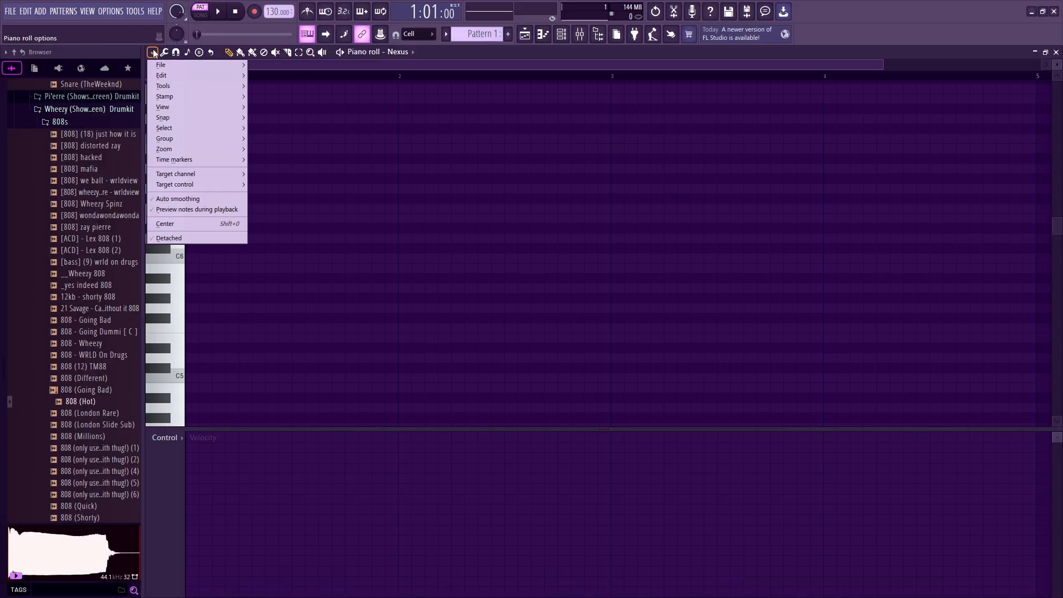
{"action": "mouse_move", "coordinate": [203, 108]}
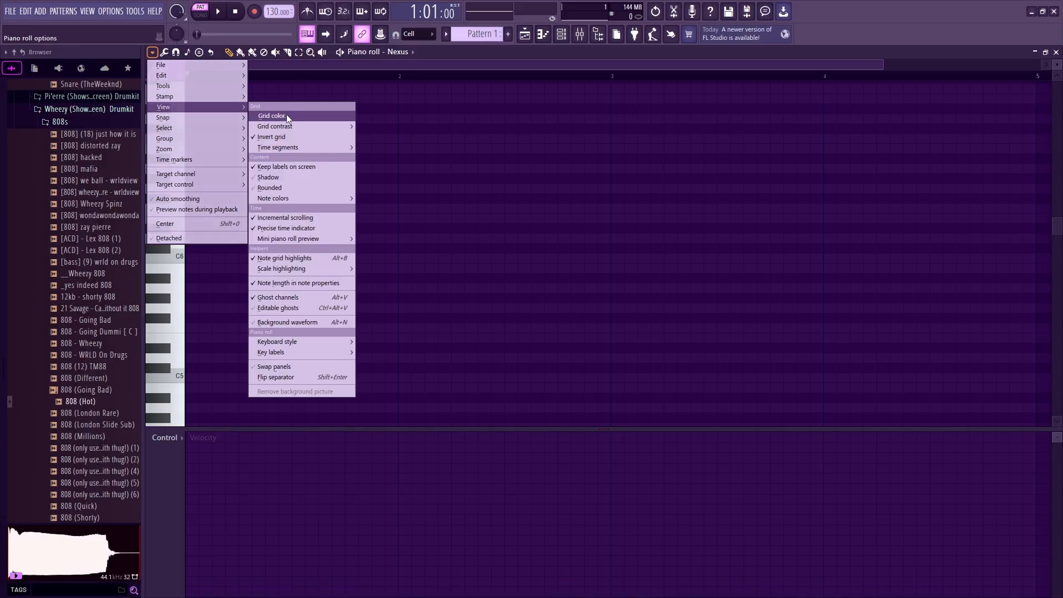
{"action": "mouse_move", "coordinate": [298, 267]}
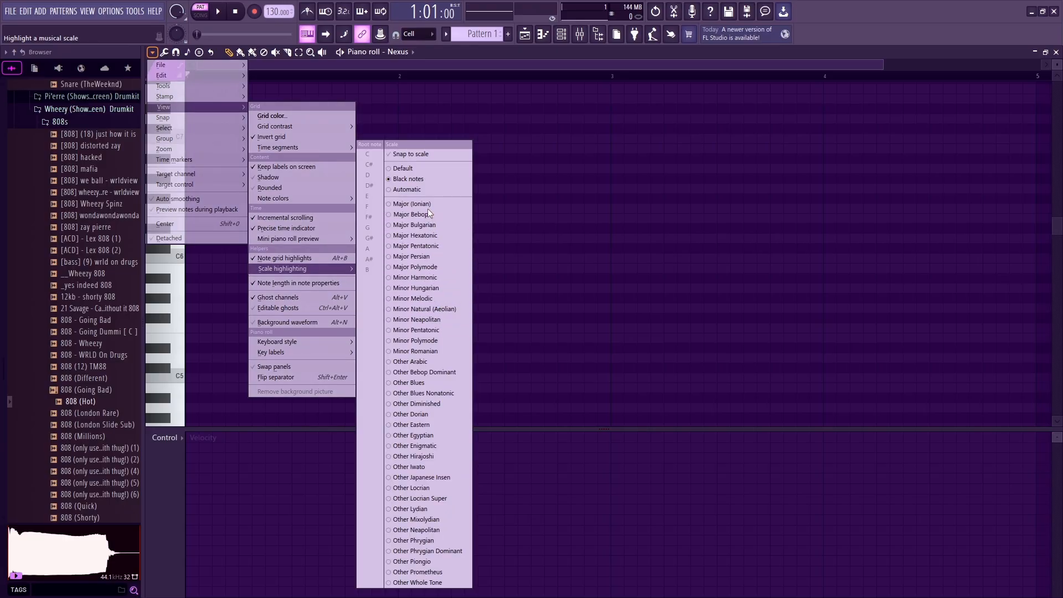
{"action": "left_click", "coordinate": [420, 300]}
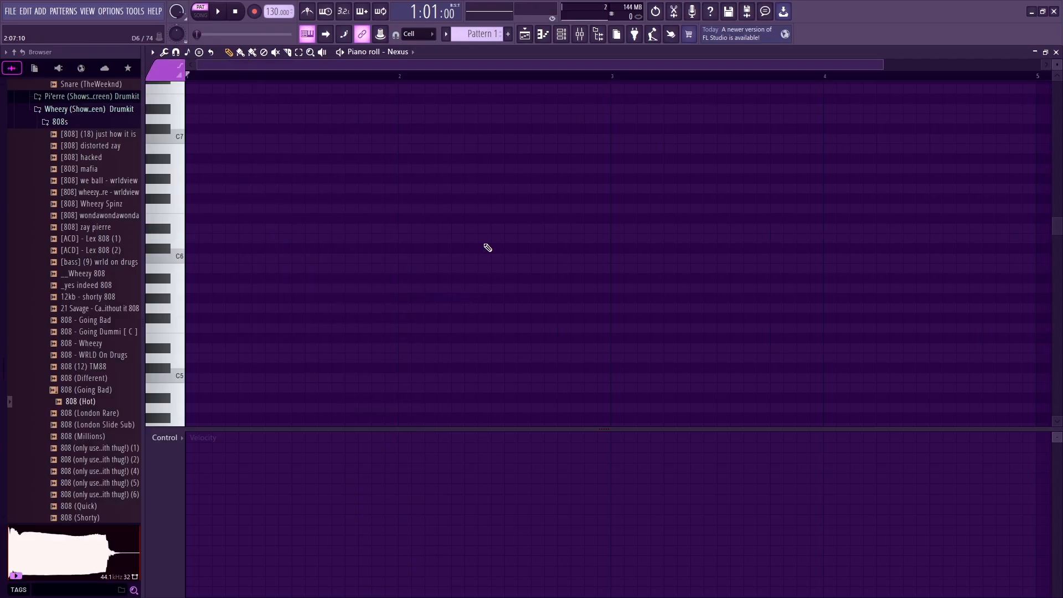
Step: Load the PN Nexus Grandpiano preset from Nexus's Piano category, reopen the channel's piano roll and audition C6
{"action": "scroll", "coordinate": [492, 271], "scroll_direction": "up", "scroll_amount": 2}
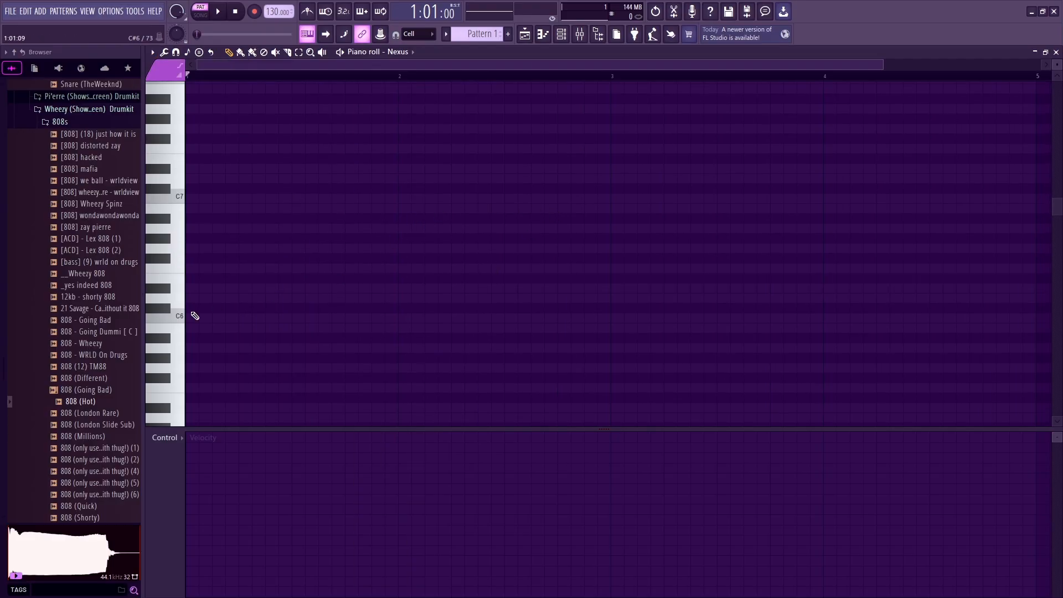
{"action": "left_click", "coordinate": [1055, 52]}
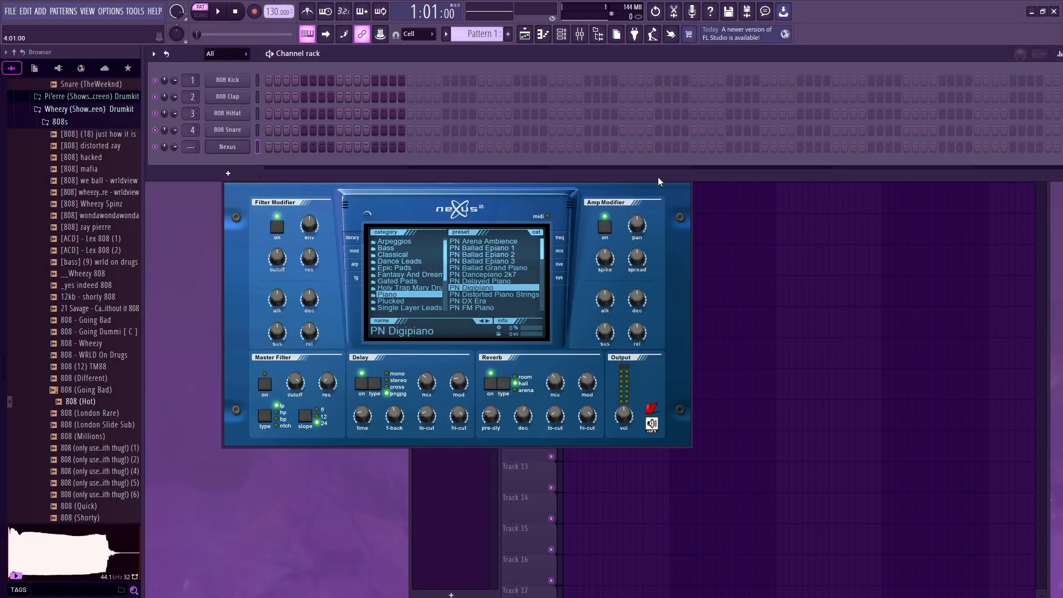
{"action": "left_click", "coordinate": [221, 149]}
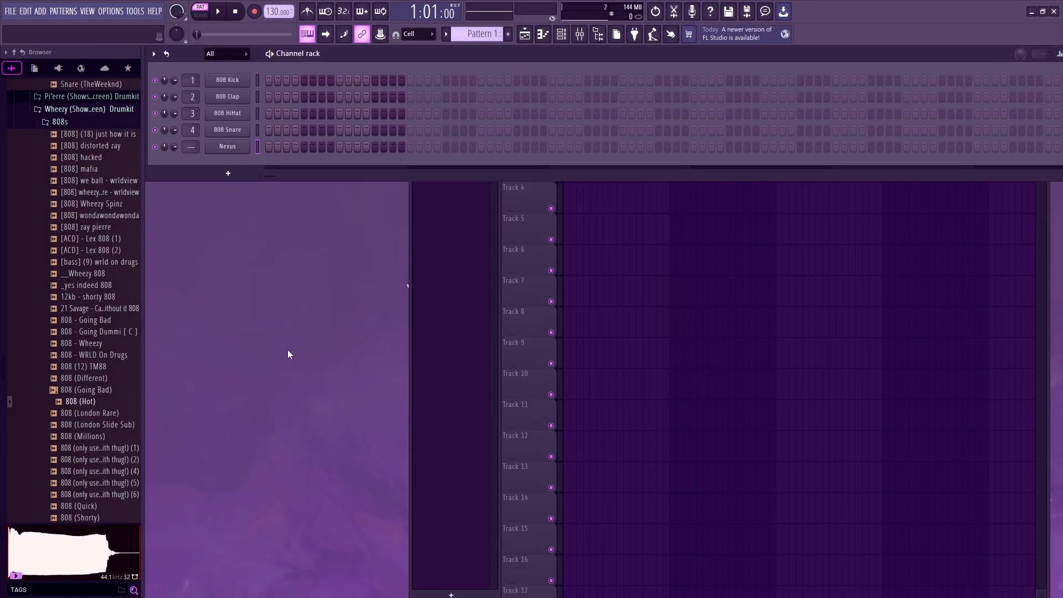
{"action": "left_click", "coordinate": [237, 152]}
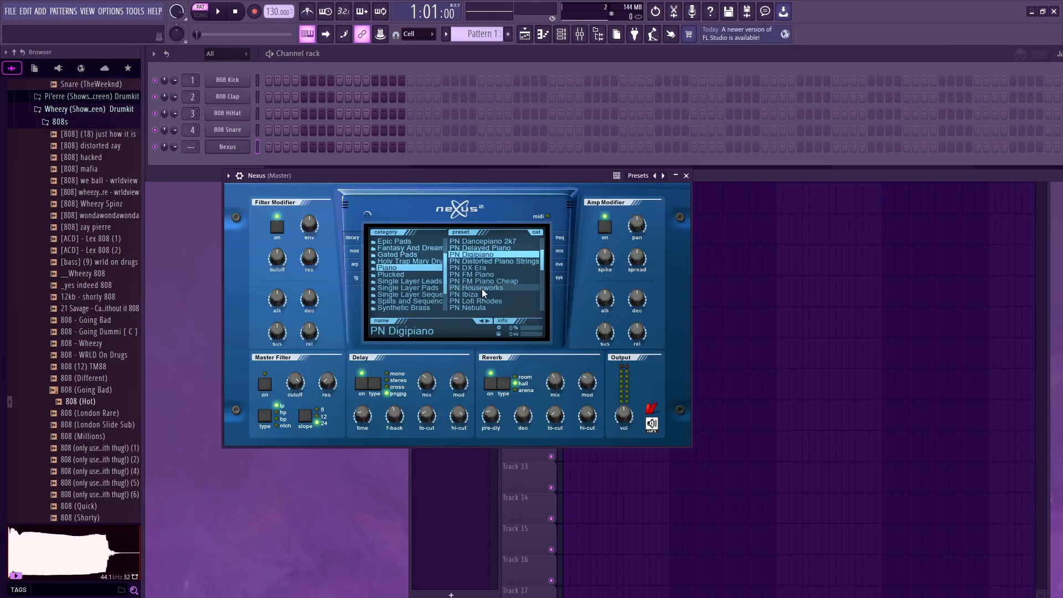
{"action": "scroll", "coordinate": [545, 262], "scroll_direction": "down", "scroll_amount": 1}
{"action": "left_click_drag", "start_coordinate": [544, 262], "coordinate": [541, 274]}
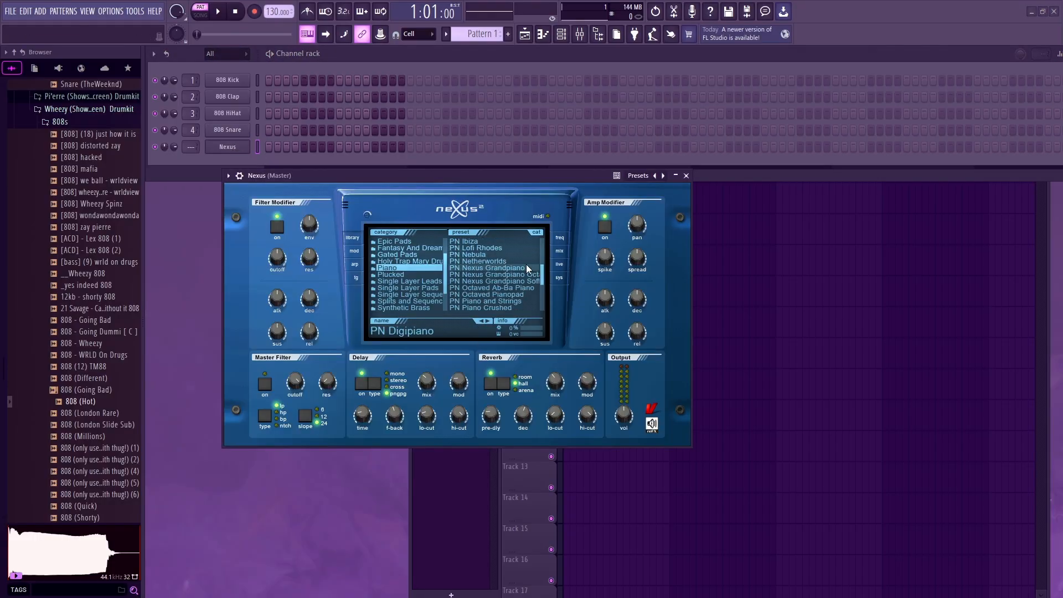
{"action": "left_click", "coordinate": [523, 261]}
{"action": "left_click", "coordinate": [516, 268]}
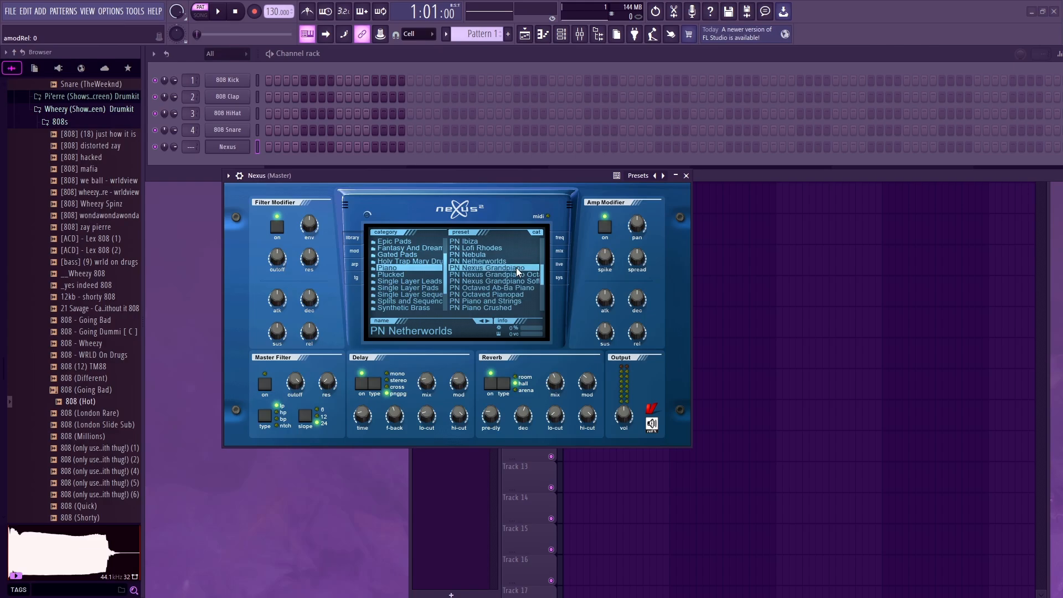
{"action": "left_click", "coordinate": [543, 34]}
{"action": "left_click", "coordinate": [172, 314]}
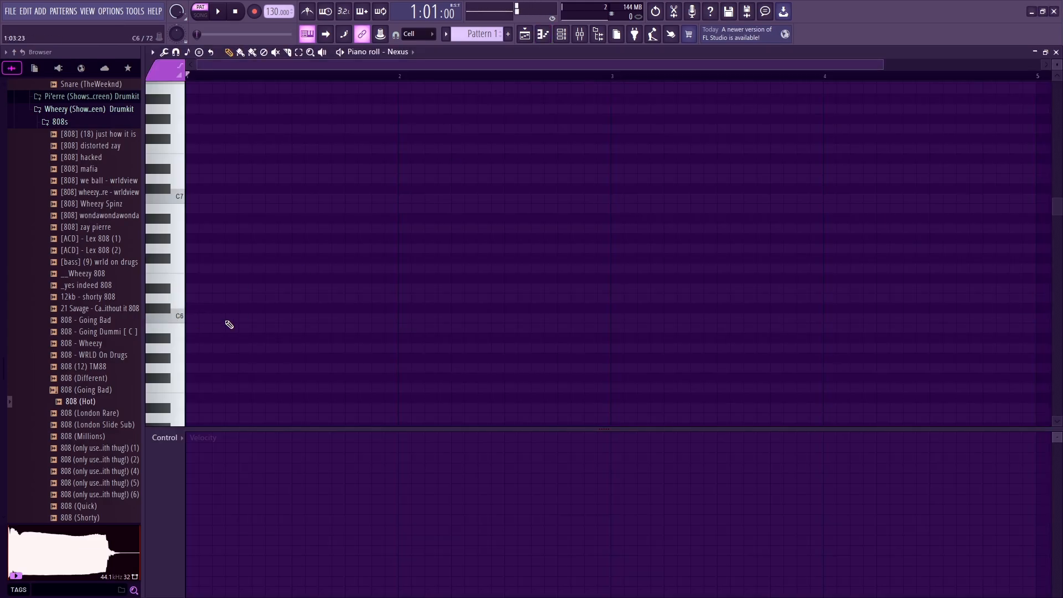
Step: Draw a half-bar chord of D6, F6, A6 and D7 at the start of bar 1 and play it back
{"action": "left_click", "coordinate": [200, 298]}
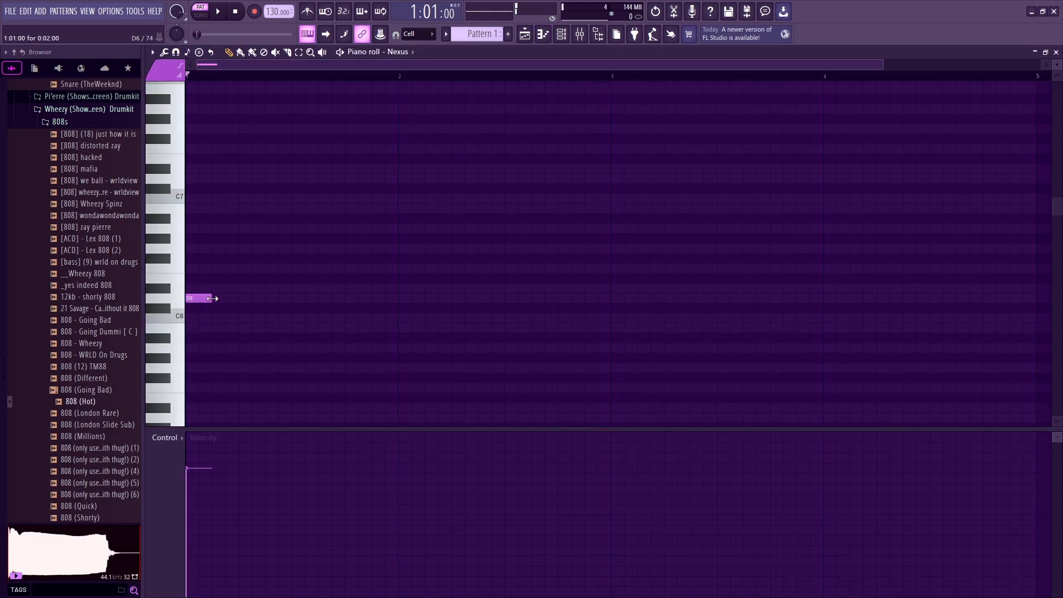
{"action": "left_click_drag", "start_coordinate": [212, 298], "coordinate": [292, 298]}
{"action": "left_click", "coordinate": [203, 268]}
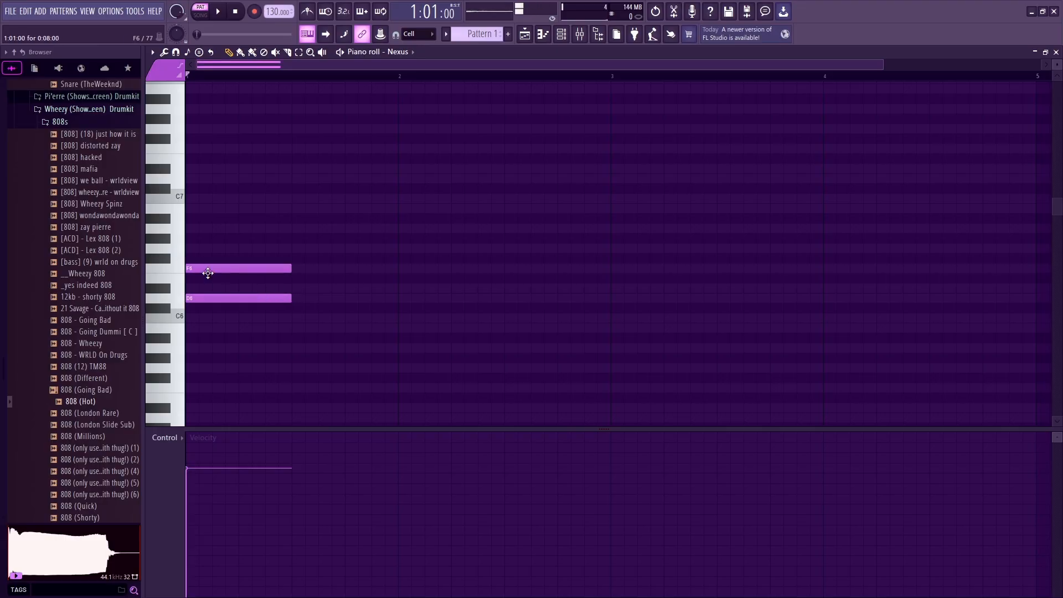
{"action": "left_click", "coordinate": [194, 228]}
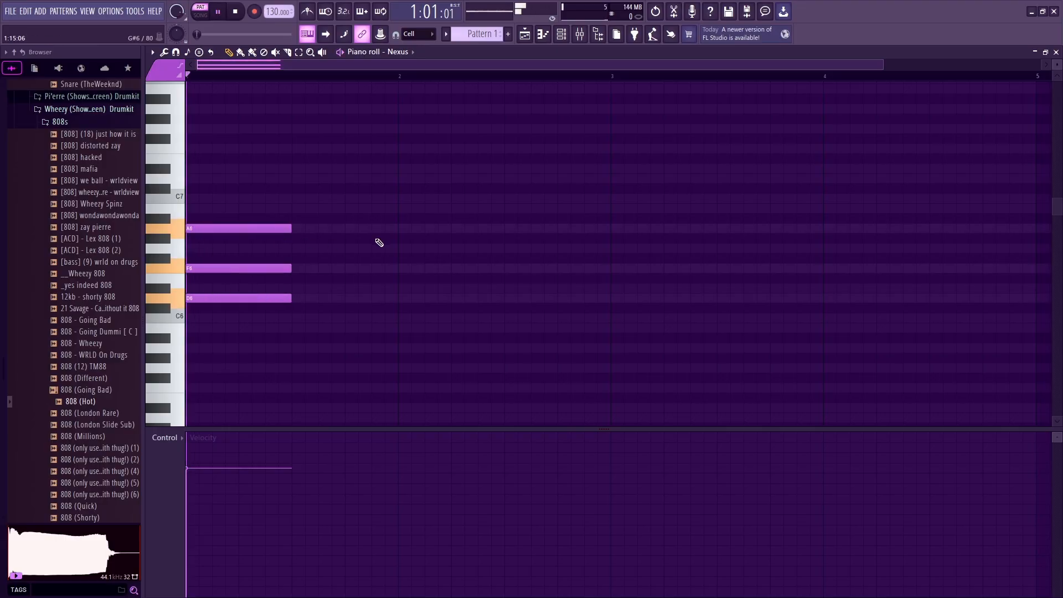
{"action": "key", "text": "space"}
{"action": "key", "text": "space"}
{"action": "left_click", "coordinate": [194, 178]}
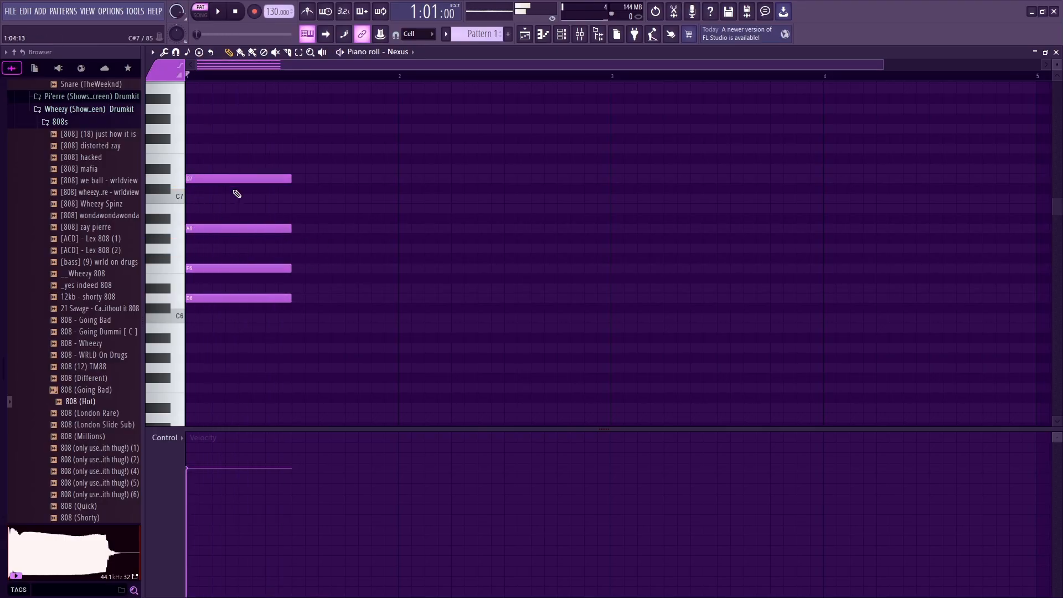
{"action": "key", "text": "space"}
{"action": "key", "text": "space"}
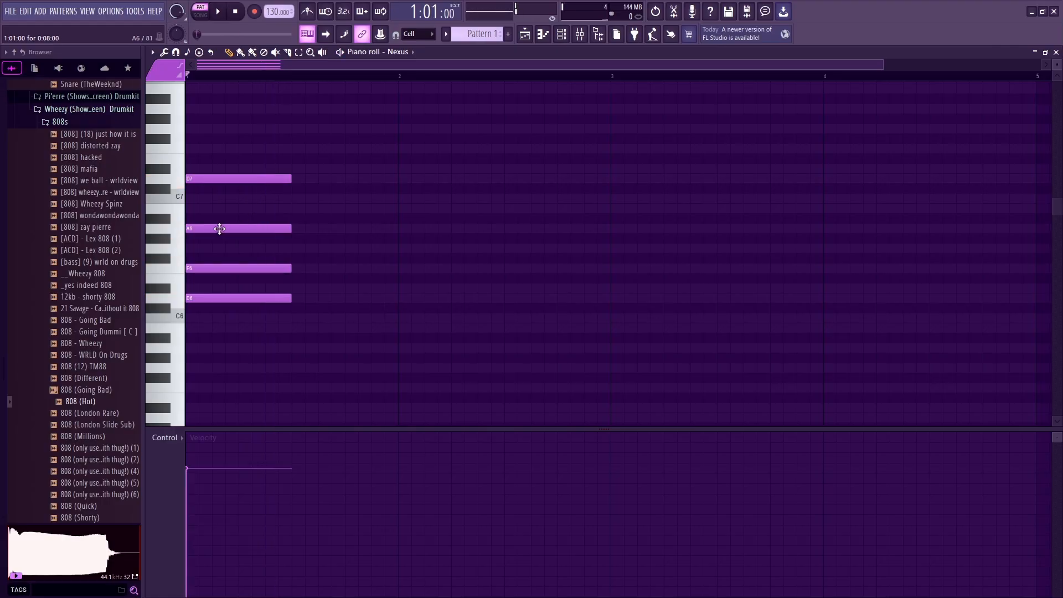
Step: Delete the chord's A6, raise F6 to G6 and the top note to D#7, playing back the changes
{"action": "right_click", "coordinate": [219, 229]}
{"action": "left_click_drag", "start_coordinate": [221, 265], "coordinate": [224, 246]}
{"action": "key", "text": "space"}
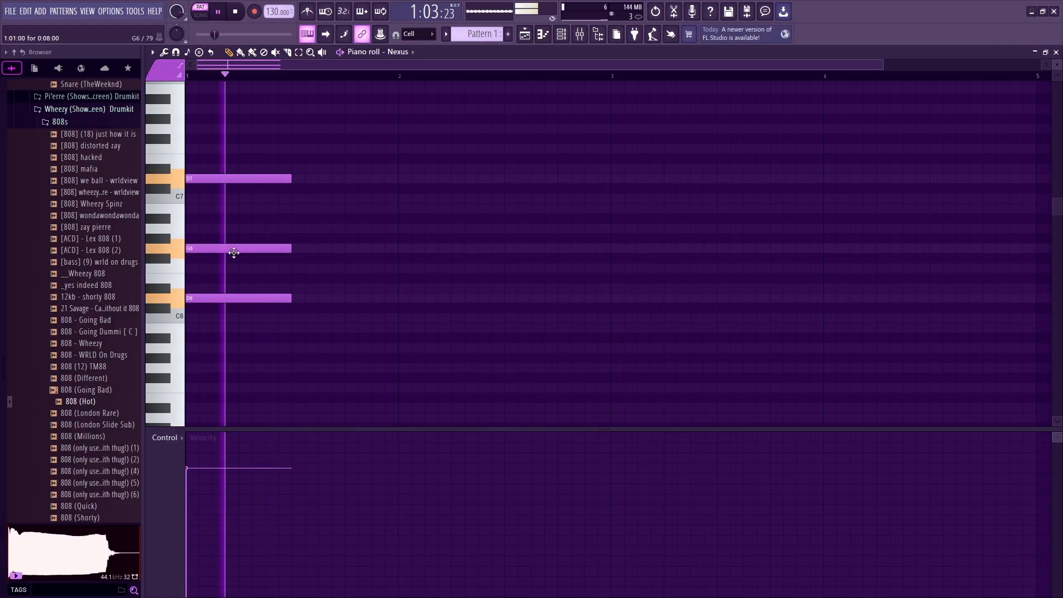
{"action": "key", "text": "space"}
{"action": "mouse_move", "coordinate": [244, 179]}
{"action": "left_mouse_down"}
{"action": "mouse_move", "coordinate": [243, 209]}
{"action": "mouse_move", "coordinate": [239, 168]}
{"action": "left_mouse_up"}
{"action": "key", "text": "space"}
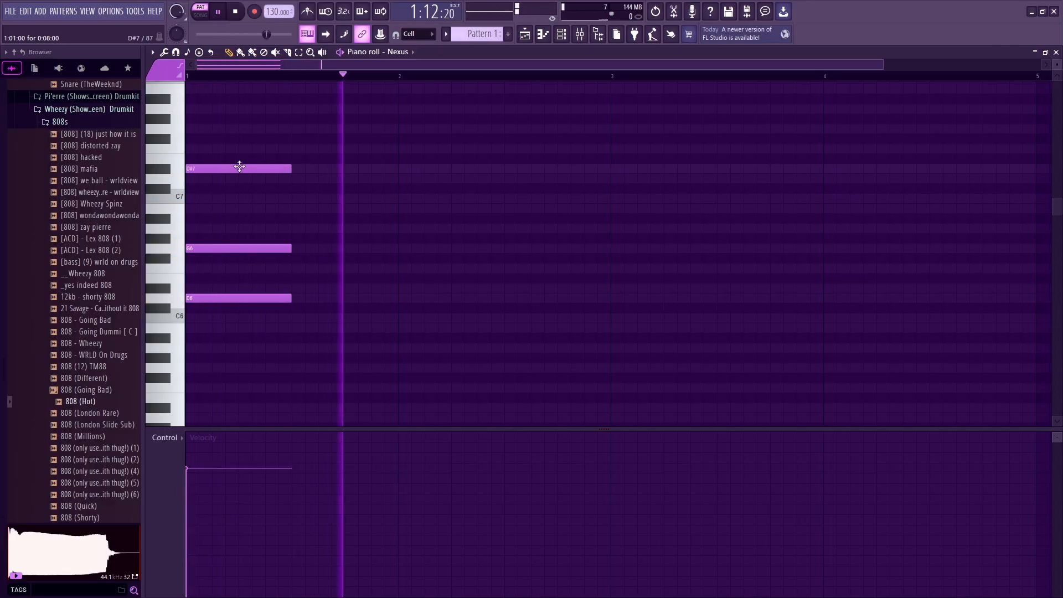
Step: Rework the chord to A5, D6 and G6 by adding A5 and removing D#7, trying an extra F5 before deleting it
{"action": "left_click", "coordinate": [232, 348]}
{"action": "key", "text": "space"}
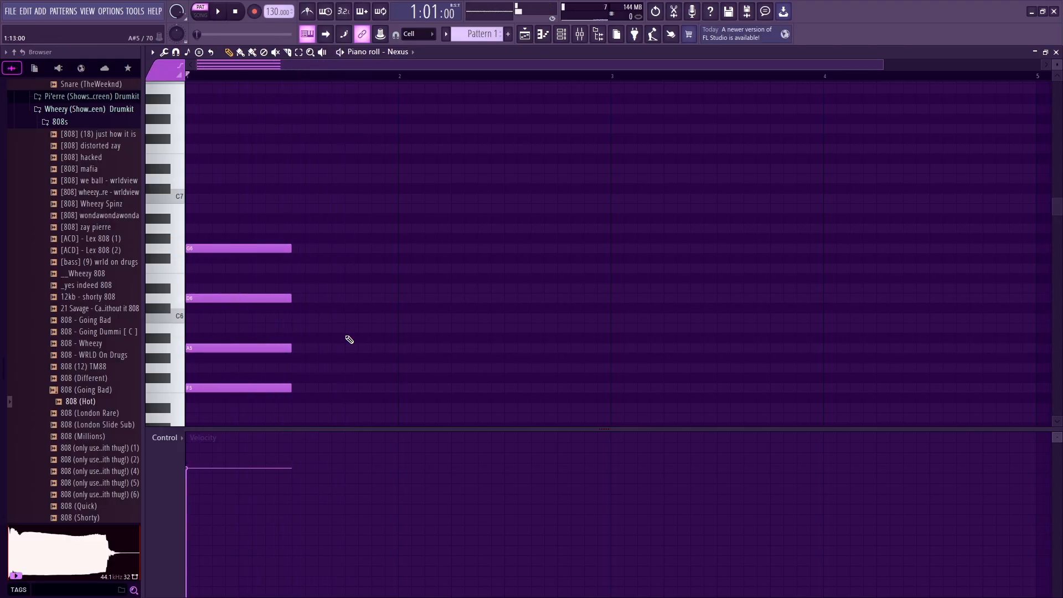
{"action": "key", "text": "space"}
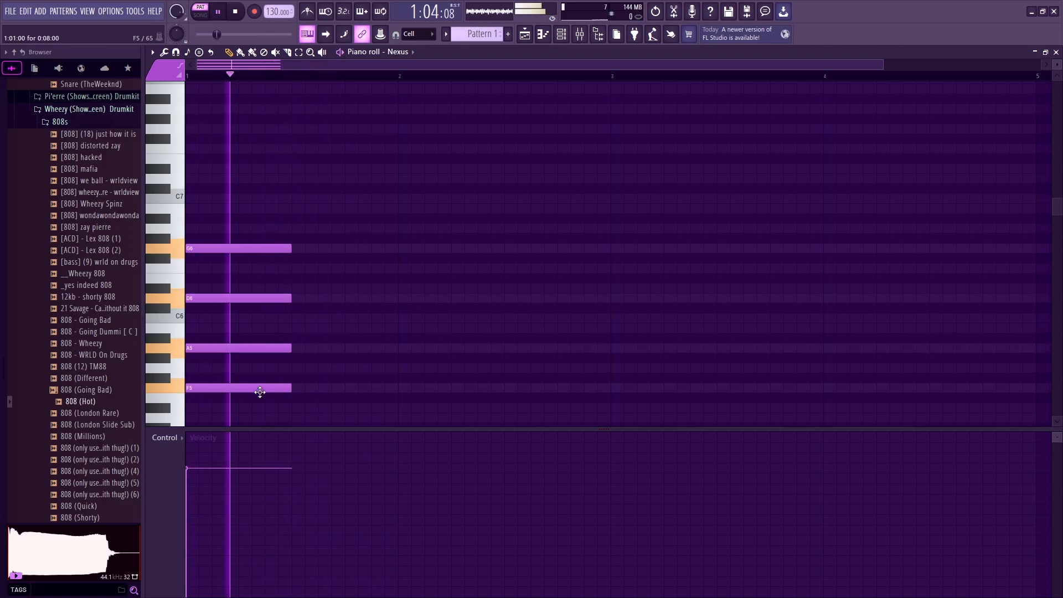
{"action": "right_click", "coordinate": [260, 388]}
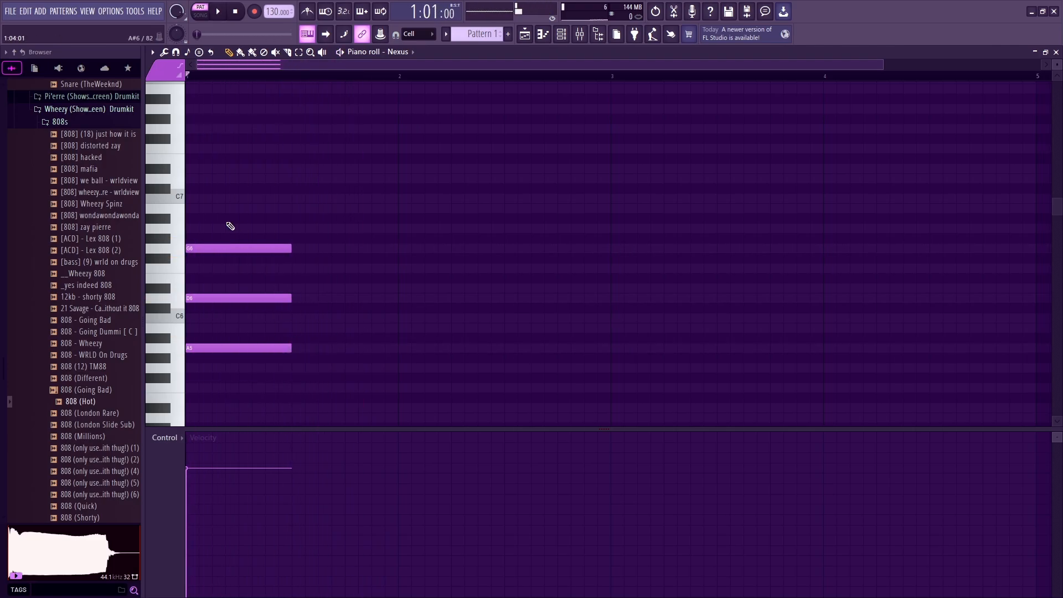
Step: Try a second half-bar chord of C6, F6 and A6 in the second half of bar 1 and play it
{"action": "left_click", "coordinate": [300, 319]}
{"action": "left_click", "coordinate": [300, 288]}
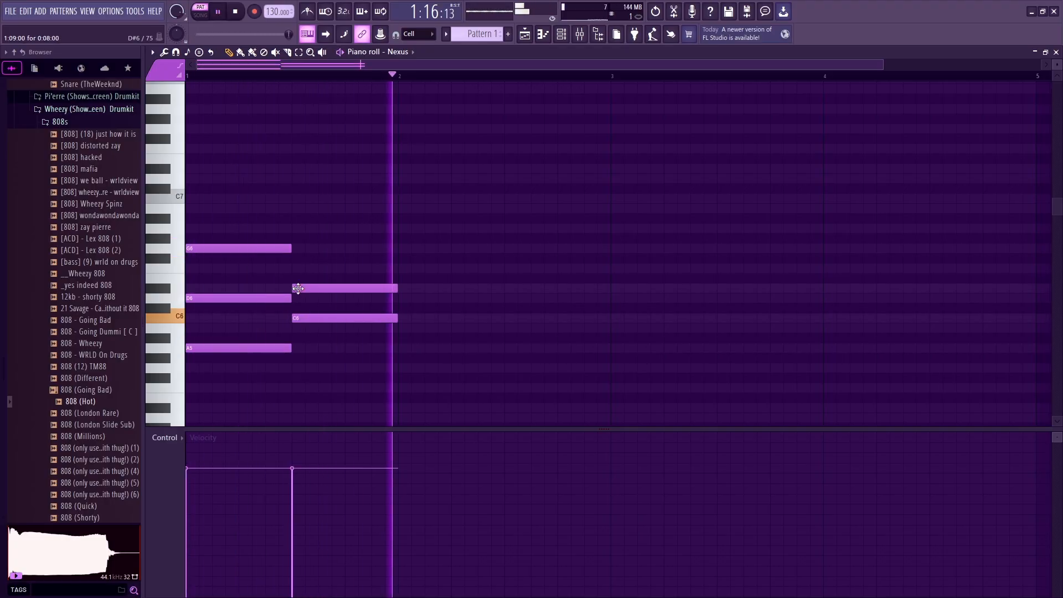
{"action": "left_click", "coordinate": [298, 228]}
{"action": "right_click", "coordinate": [321, 292]}
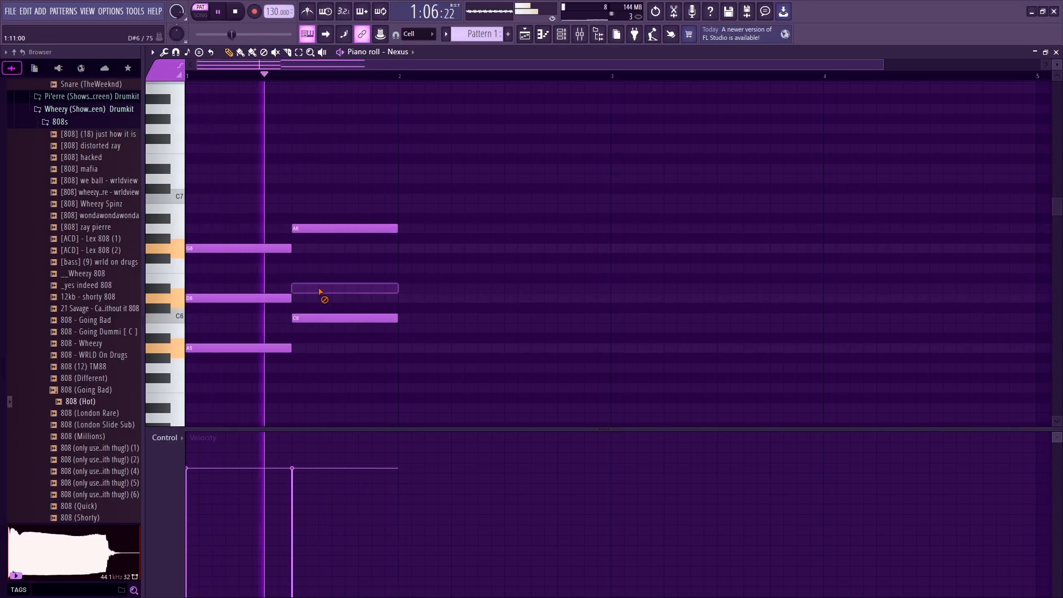
{"action": "key", "text": "space"}
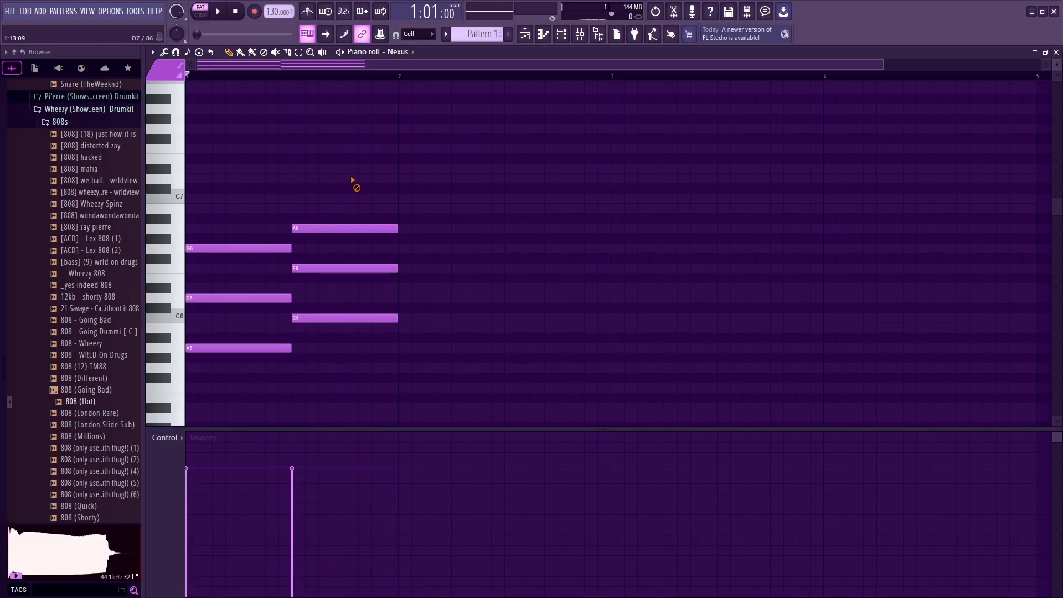
{"action": "key", "text": "space"}
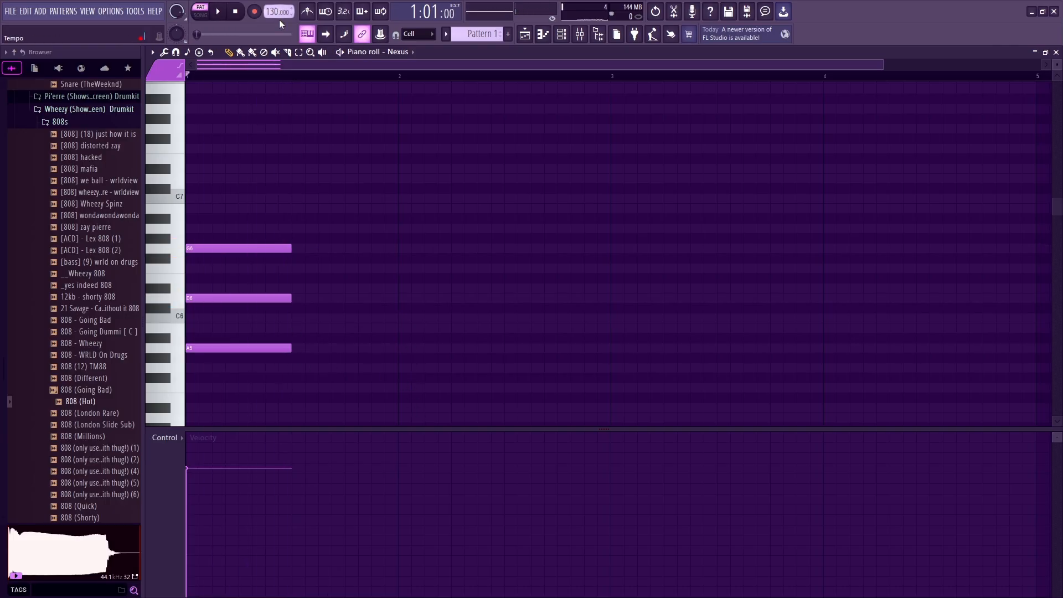
Step: Move the whole three-note chord down one octave and lengthen its notes to fill bar 1
{"action": "left_click_drag", "start_coordinate": [270, 177], "coordinate": [221, 386]}
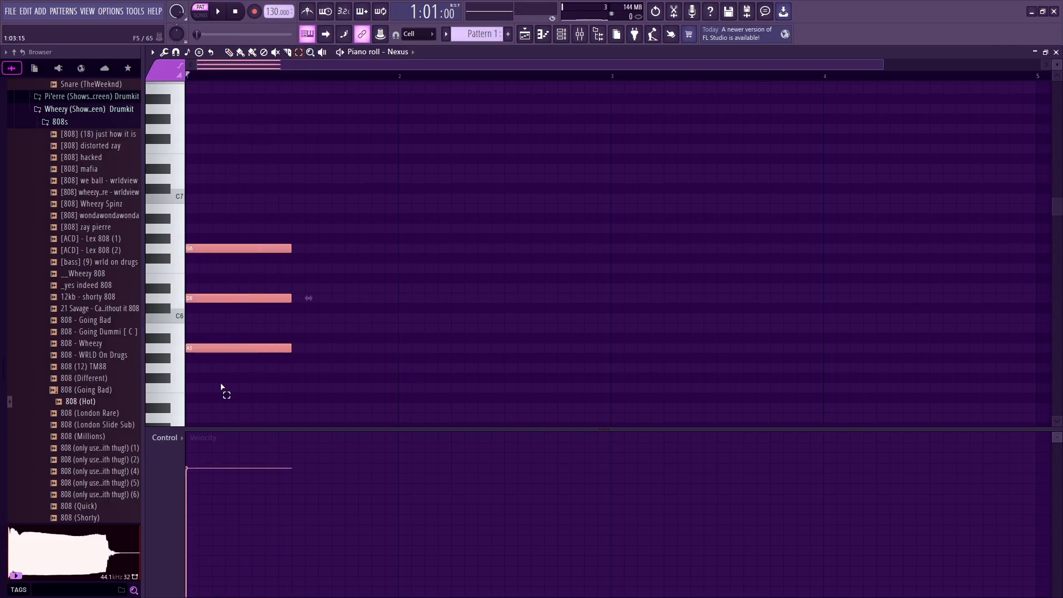
{"action": "scroll", "coordinate": [221, 386], "scroll_direction": "down", "scroll_amount": 1}
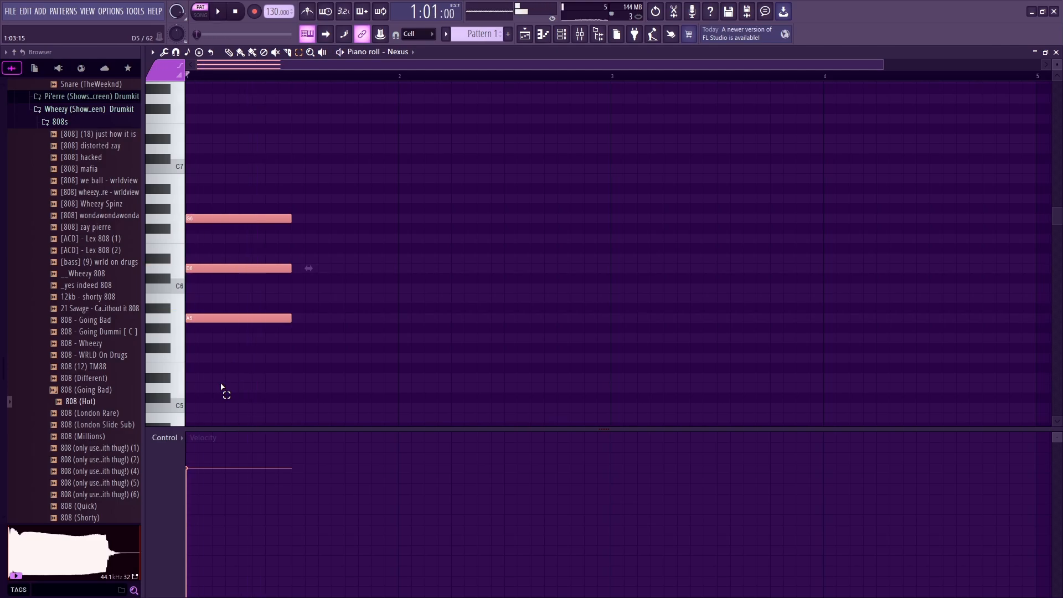
{"action": "scroll", "coordinate": [221, 386], "scroll_direction": "down", "scroll_amount": 1}
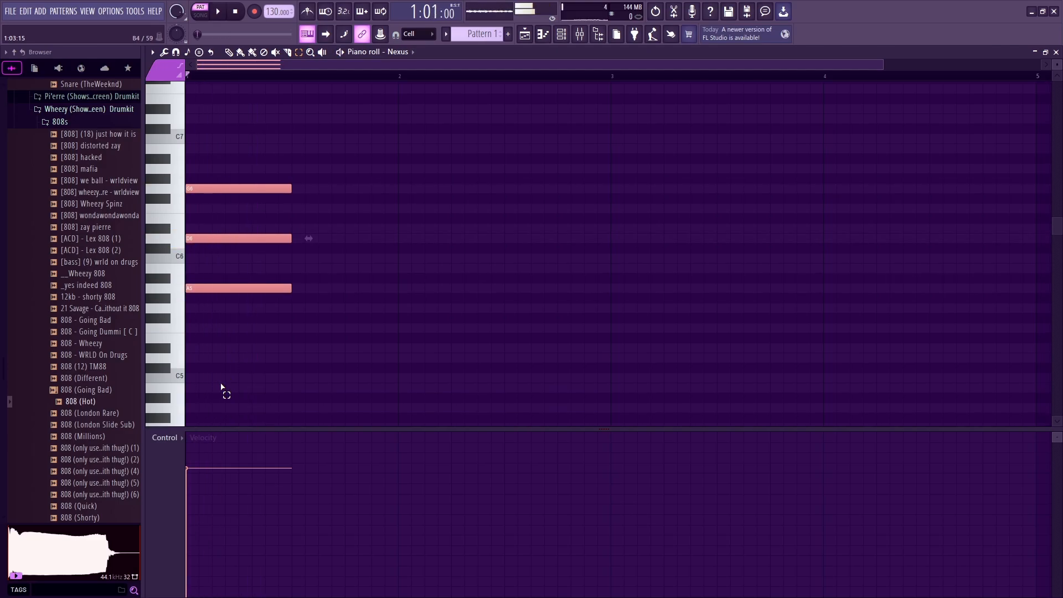
{"action": "key", "text": "ctrl+Down"}
{"action": "scroll", "coordinate": [221, 386], "scroll_direction": "down", "scroll_amount": 4}
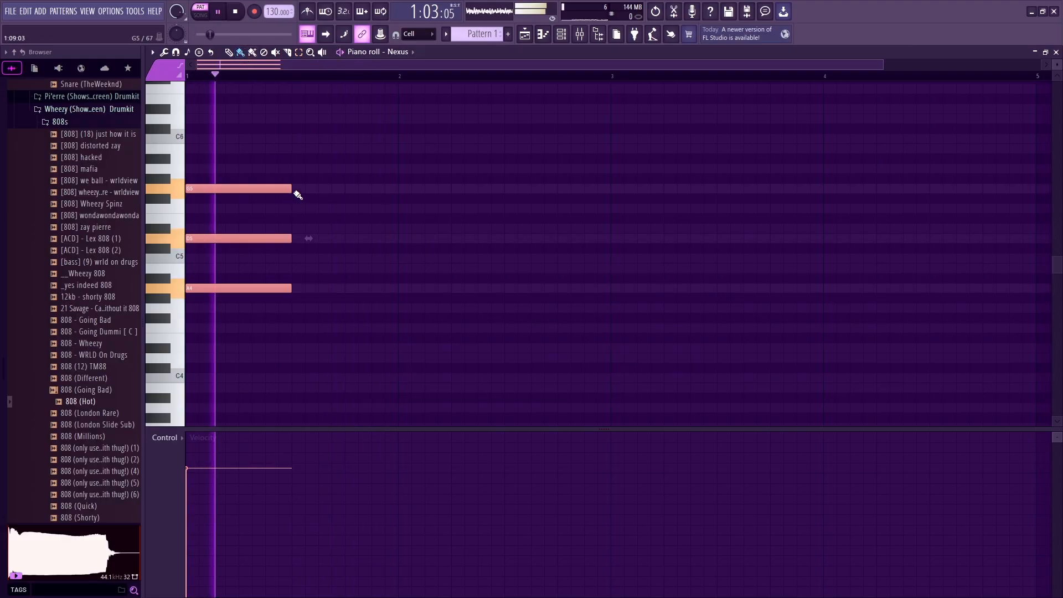
{"action": "left_click_drag", "start_coordinate": [291, 189], "coordinate": [397, 190]}
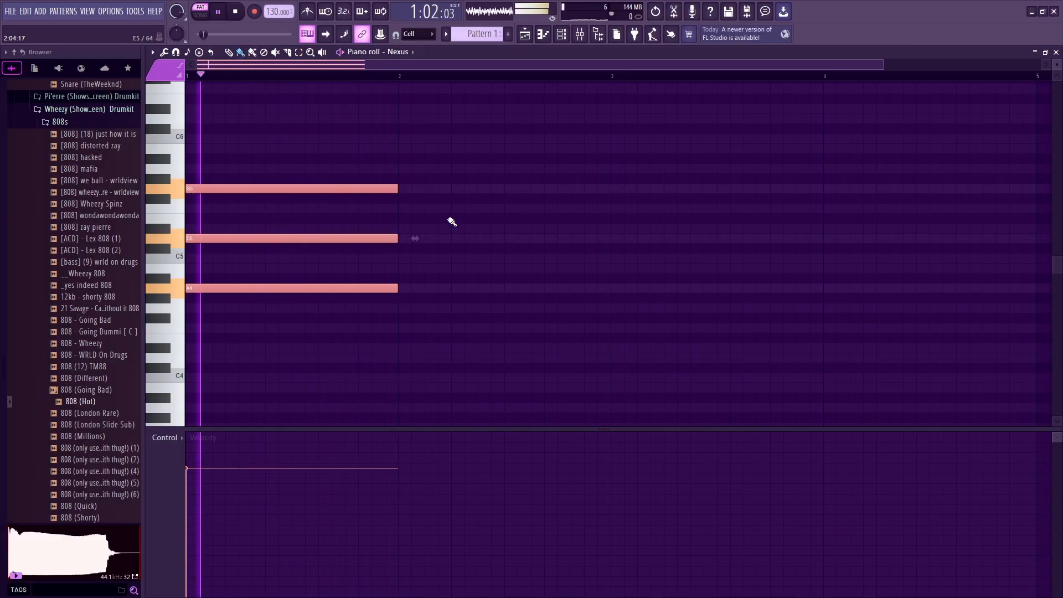
Step: Draw a full-bar chord of F5, A5 and C6 in bar 2, discarding a trial D5 note
{"action": "scroll", "coordinate": [451, 221], "scroll_direction": "up", "scroll_amount": 2}
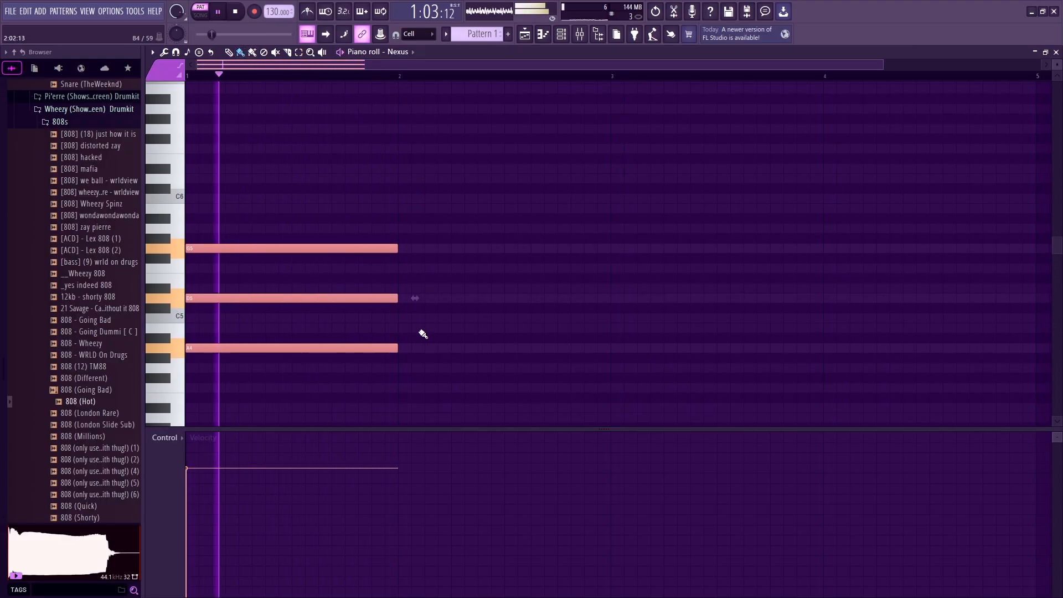
{"action": "left_click", "coordinate": [404, 299]}
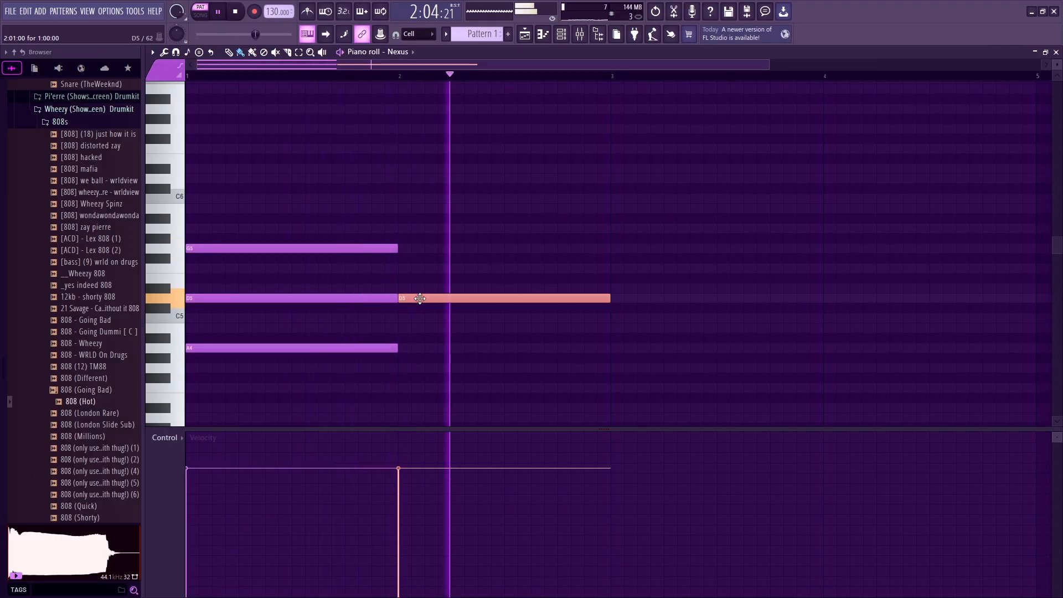
{"action": "right_click", "coordinate": [419, 298]}
{"action": "left_click", "coordinate": [403, 267]}
{"action": "left_click", "coordinate": [398, 228]}
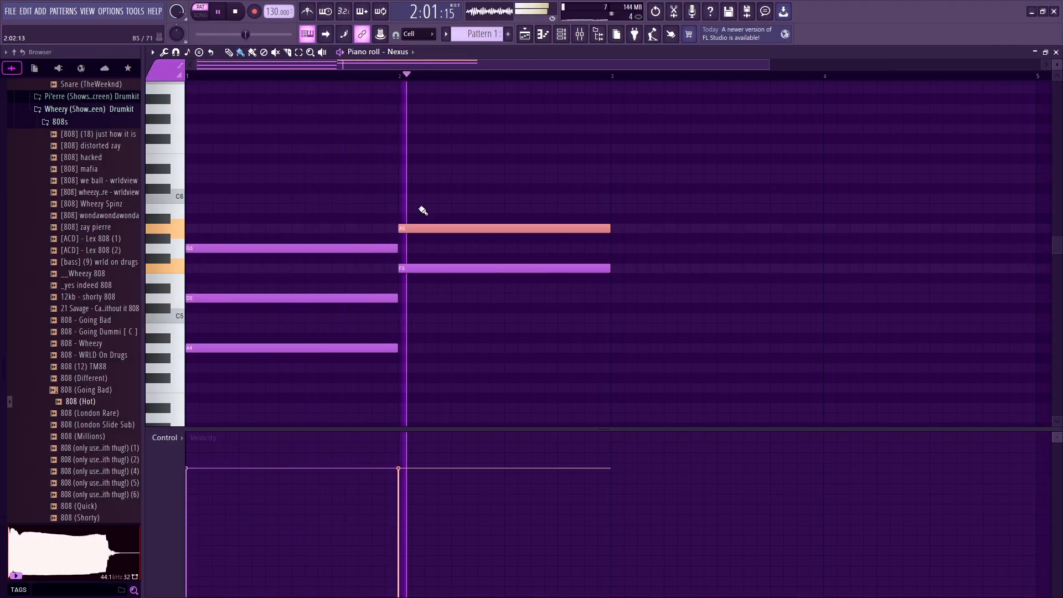
{"action": "left_click", "coordinate": [402, 179]}
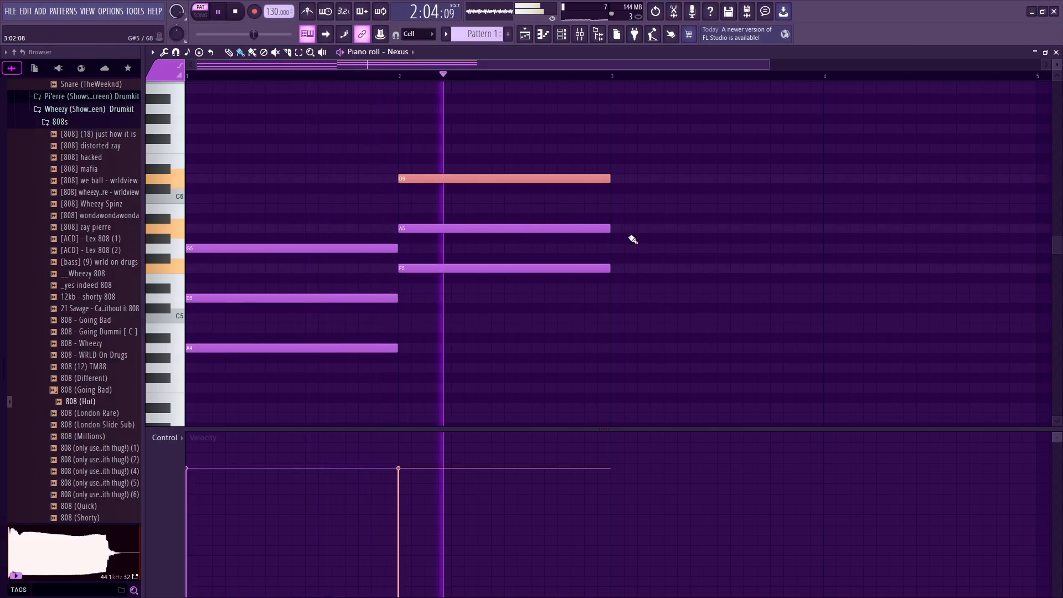
{"action": "left_click_drag", "start_coordinate": [591, 185], "coordinate": [588, 203]}
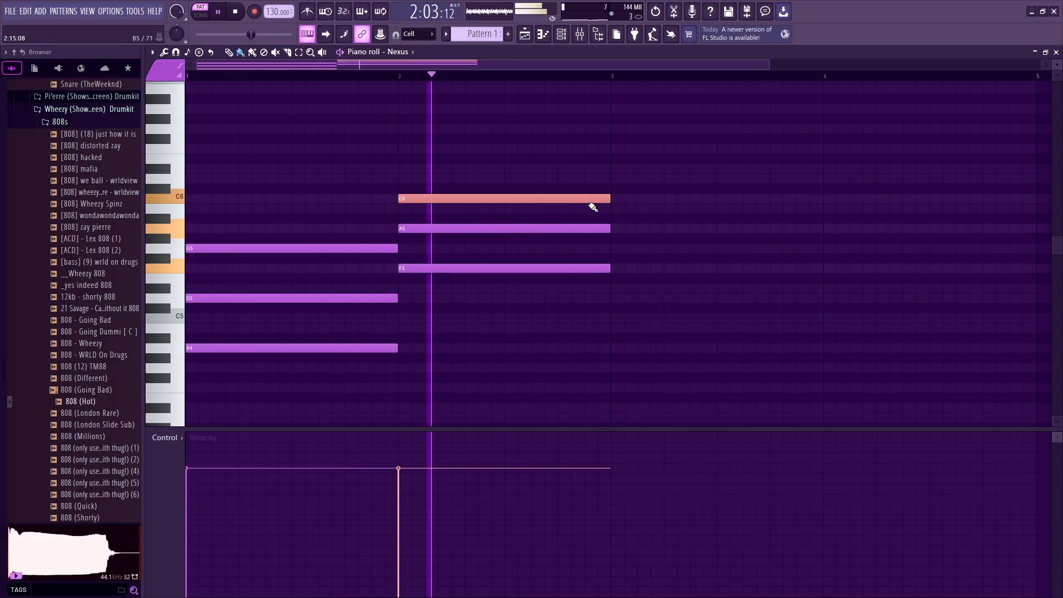
Step: Draw a three-note full-bar chord in bar 3 and adjust its pitches to A4, D5 and F5
{"action": "left_click", "coordinate": [616, 248]}
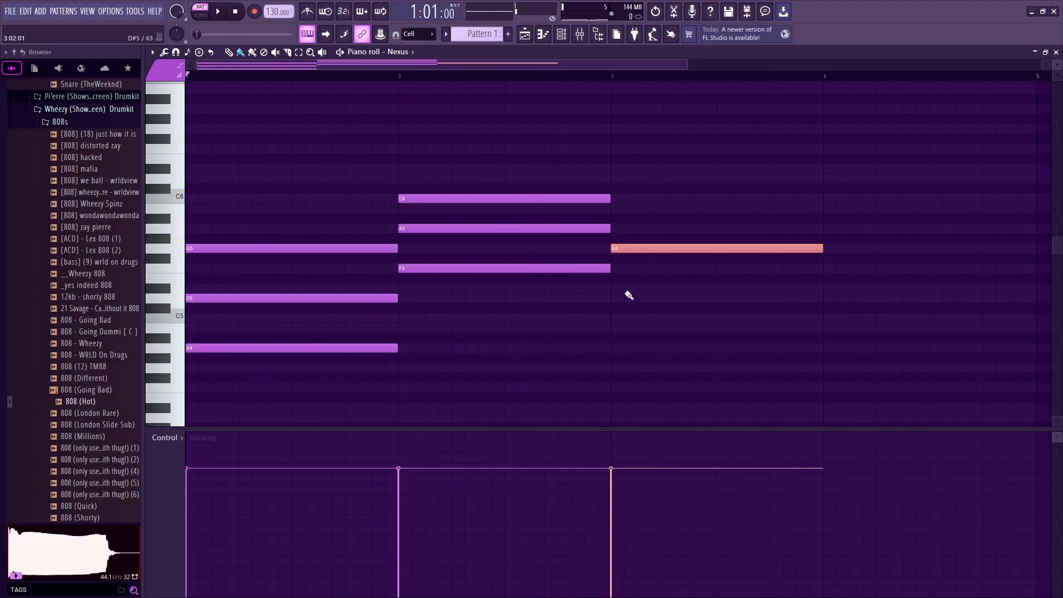
{"action": "left_click", "coordinate": [608, 317]}
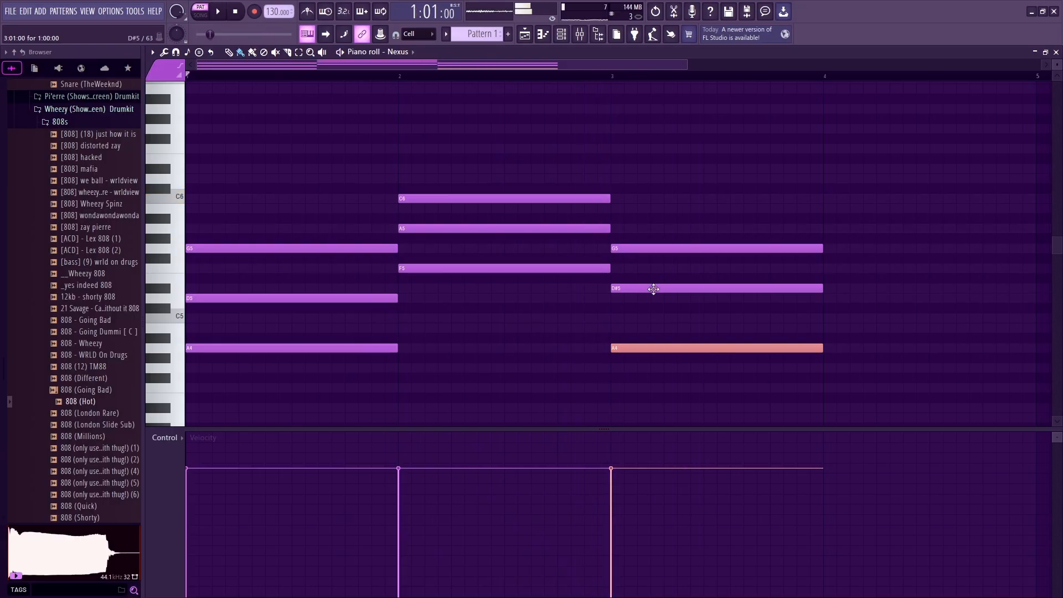
{"action": "key", "text": "space"}
{"action": "left_click_drag", "start_coordinate": [653, 288], "coordinate": [652, 300]}
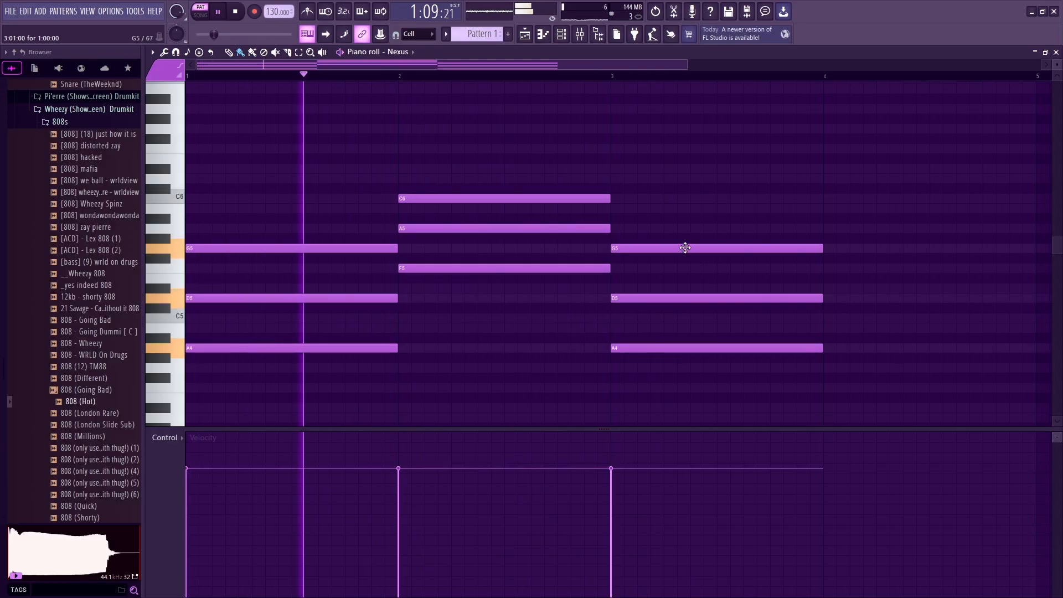
{"action": "left_click_drag", "start_coordinate": [676, 250], "coordinate": [672, 271]}
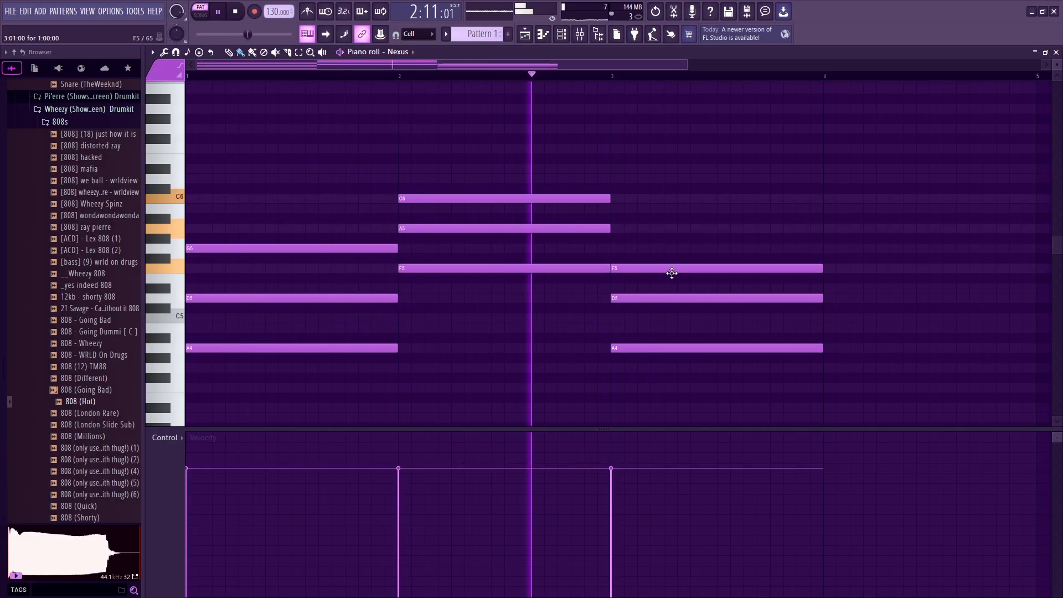
Step: Lower the bar 3 chord's bottom two notes to G4 and C5, and raise the bar 2 chord's top note to D6, briefly trying D#6
{"action": "left_click_drag", "start_coordinate": [659, 307], "coordinate": [633, 372]}
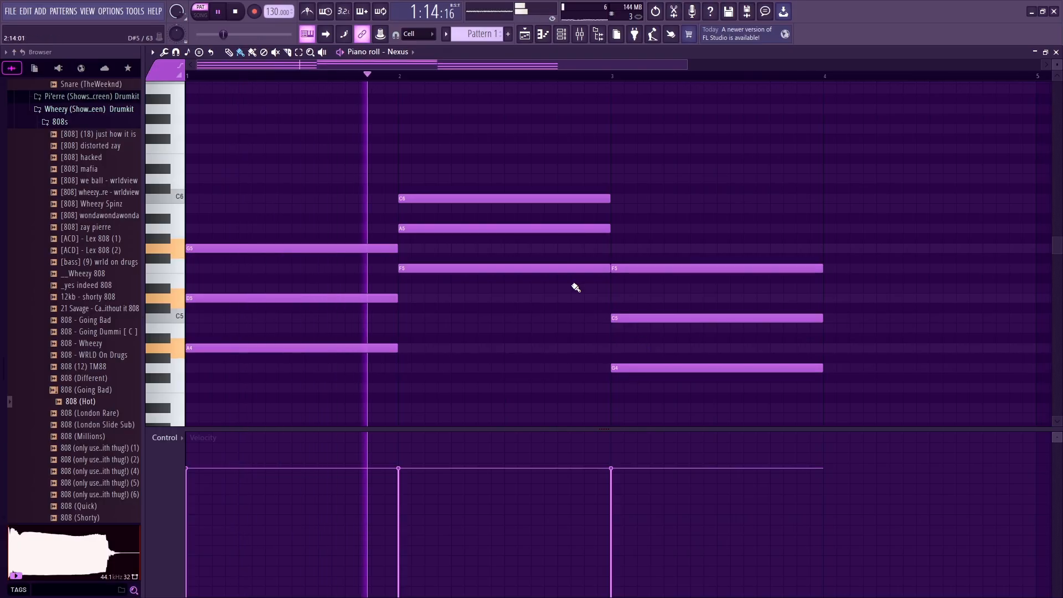
{"action": "left_click_drag", "start_coordinate": [441, 199], "coordinate": [441, 174]}
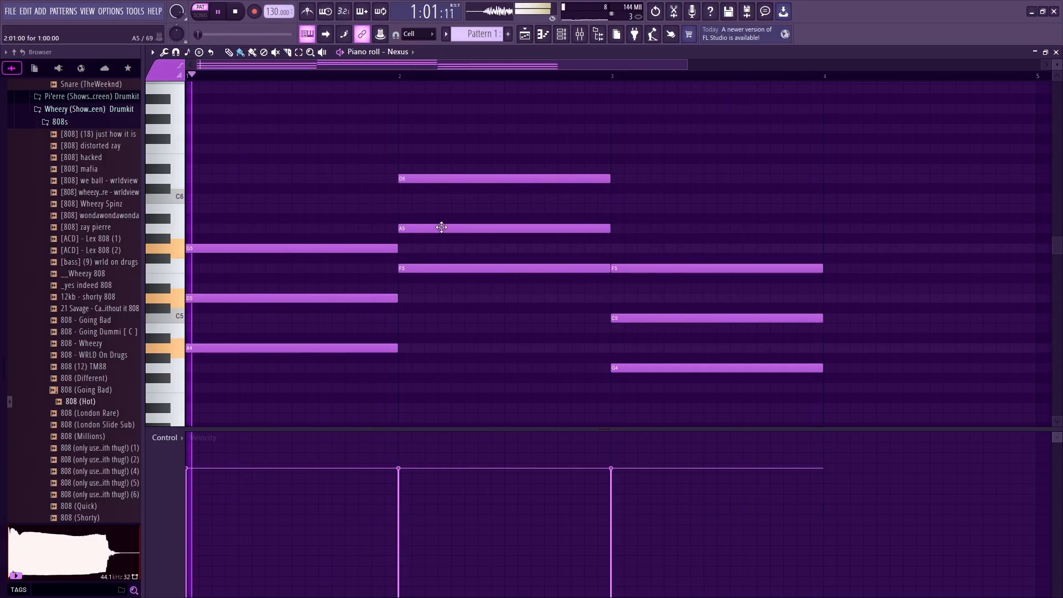
{"action": "mouse_move", "coordinate": [439, 228]}
{"action": "left_mouse_down"}
{"action": "mouse_move", "coordinate": [447, 212]}
{"action": "mouse_move", "coordinate": [446, 232]}
{"action": "left_mouse_up"}
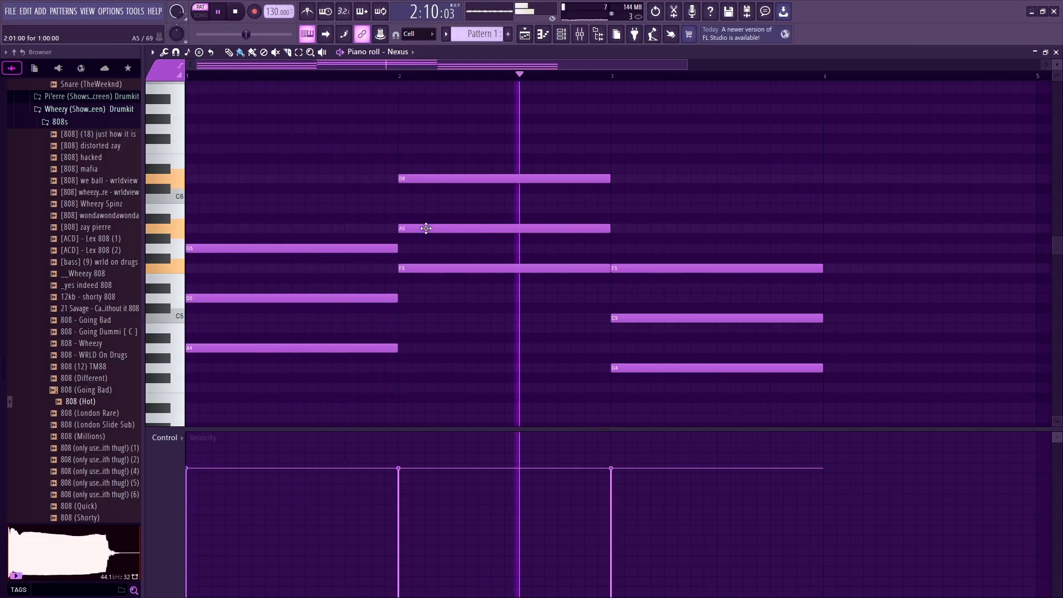
{"action": "left_click_drag", "start_coordinate": [408, 178], "coordinate": [410, 169]}
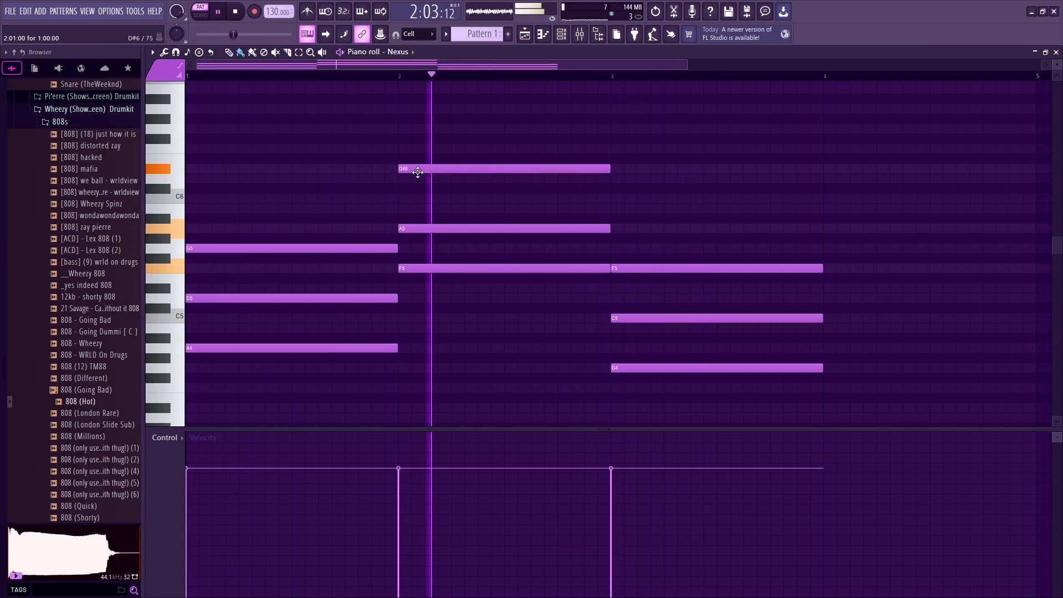
{"action": "left_click_drag", "start_coordinate": [421, 170], "coordinate": [422, 177]}
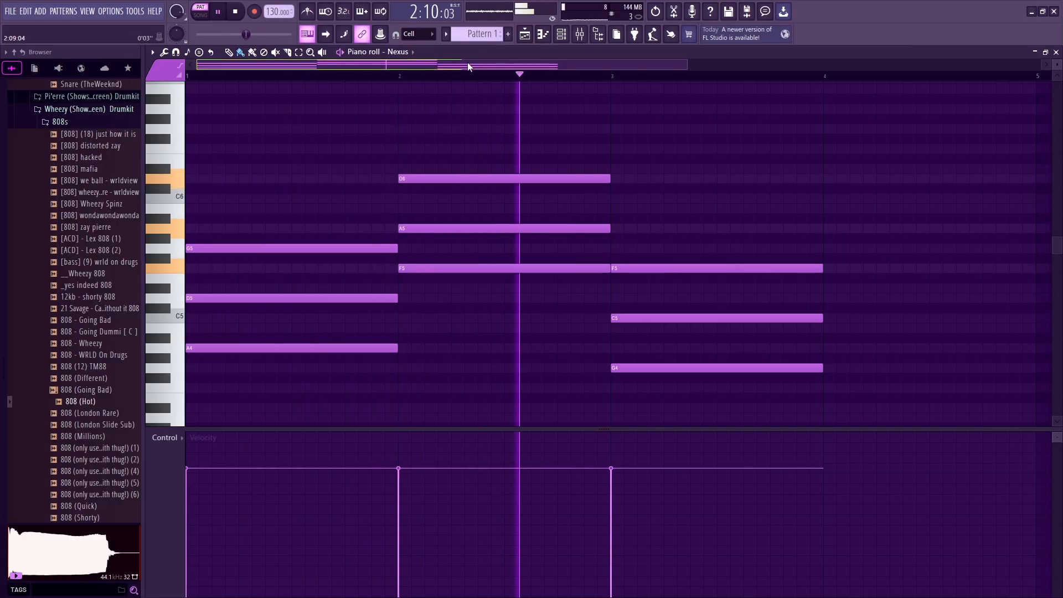
Step: Set the bar 3 chord's middle note to D5 and draw a full-bar chord of D4, A4 and C5 in bar 4
{"action": "left_click_drag", "start_coordinate": [467, 63], "coordinate": [551, 66]}
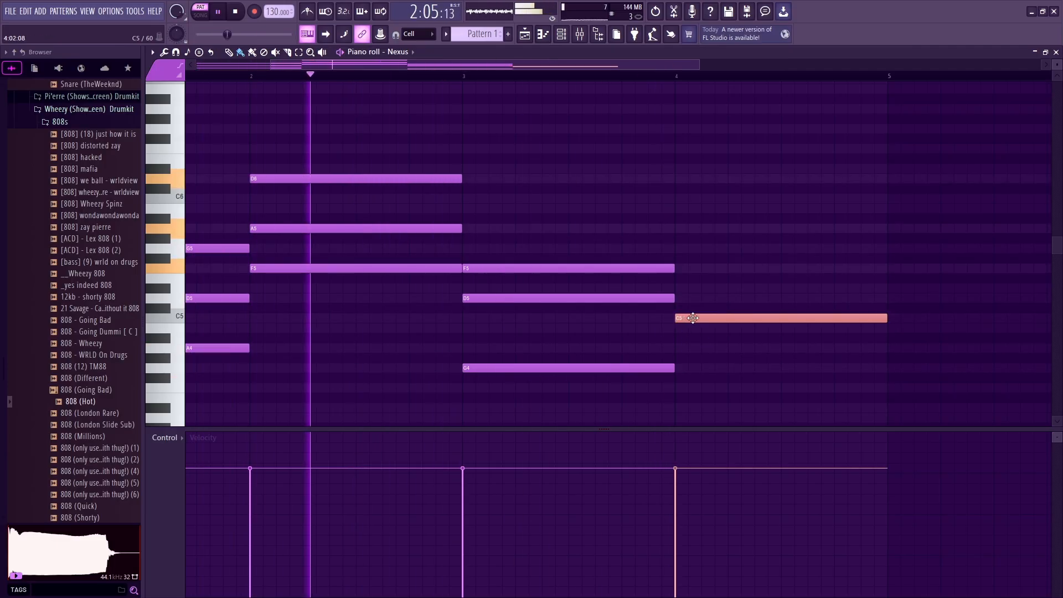
{"action": "left_click", "coordinate": [680, 348]}
{"action": "scroll", "coordinate": [684, 347], "scroll_direction": "down", "scroll_amount": 2}
{"action": "left_click", "coordinate": [678, 358]}
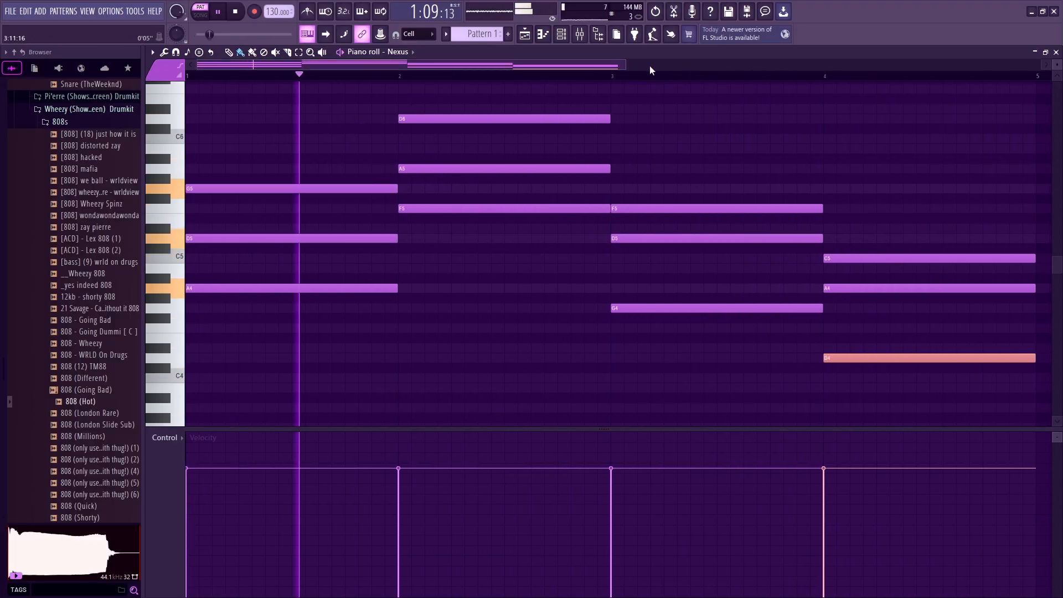
Step: Draw two short consecutive melody notes, C6 and B5, above the chord in the first half of bar 1 and play the pattern
{"action": "left_click_drag", "start_coordinate": [631, 66], "coordinate": [818, 91]}
{"action": "scroll", "coordinate": [572, 339], "scroll_direction": "up", "scroll_amount": 3}
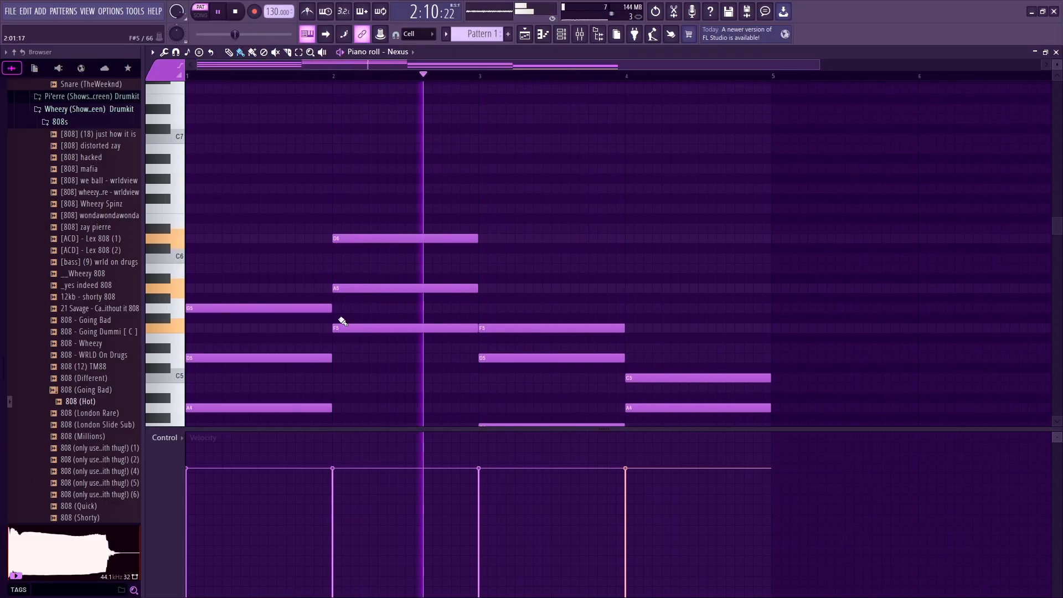
{"action": "left_click", "coordinate": [230, 258]}
{"action": "left_click_drag", "start_coordinate": [347, 259], "coordinate": [234, 259]}
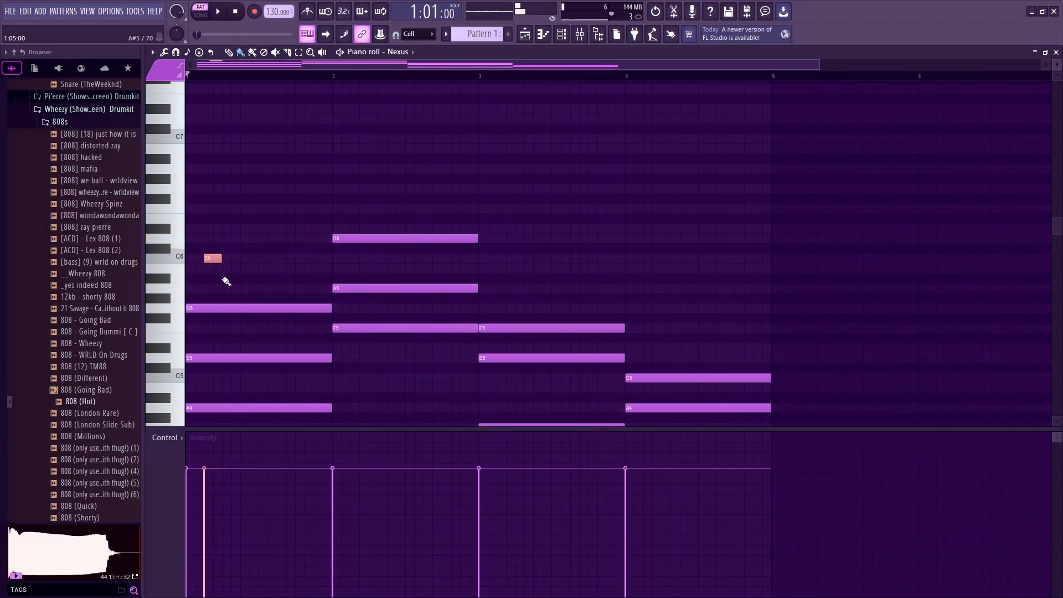
{"action": "left_click", "coordinate": [228, 268]}
{"action": "key", "text": "space"}
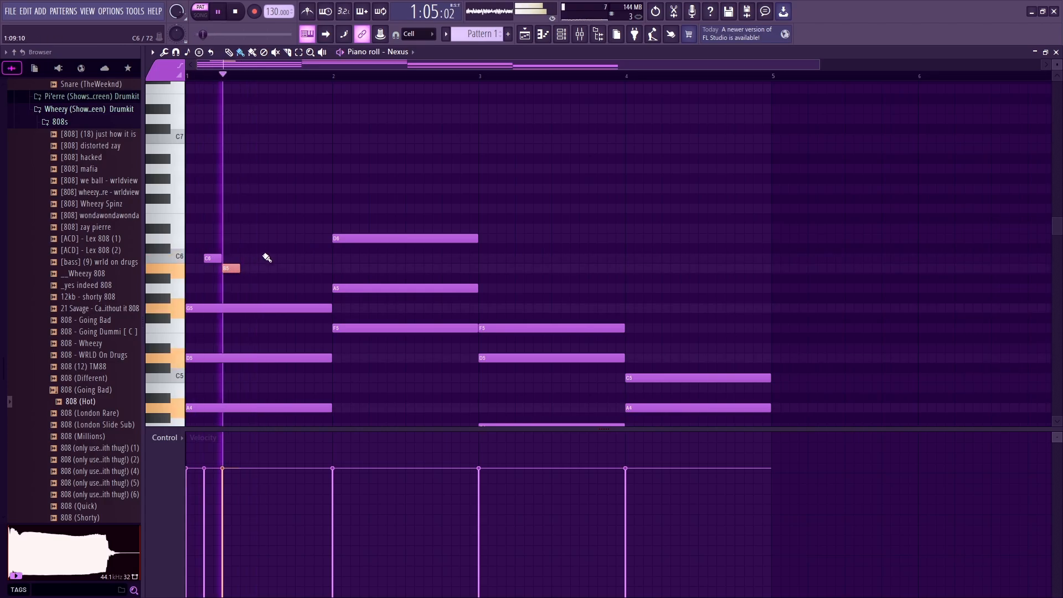
Step: Add short D6, A5 and B5 melody notes in the second half of bar 1, checking them by playback
{"action": "left_click", "coordinate": [266, 238]}
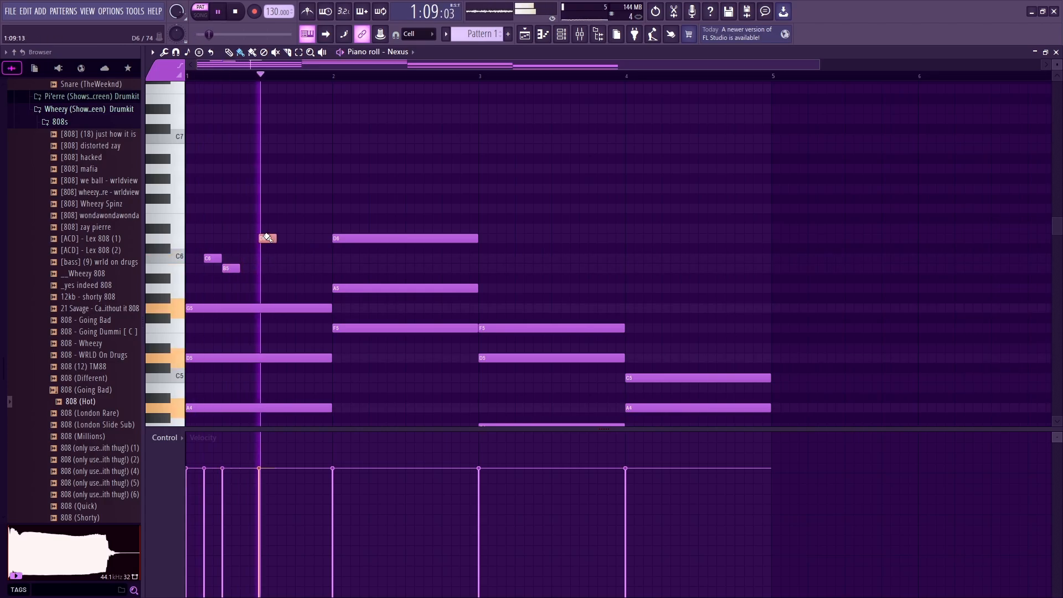
{"action": "left_click", "coordinate": [308, 268]}
{"action": "left_click_drag", "start_coordinate": [308, 268], "coordinate": [300, 288]}
{"action": "key", "text": "space"}
{"action": "key", "text": "space"}
{"action": "left_click", "coordinate": [321, 268]}
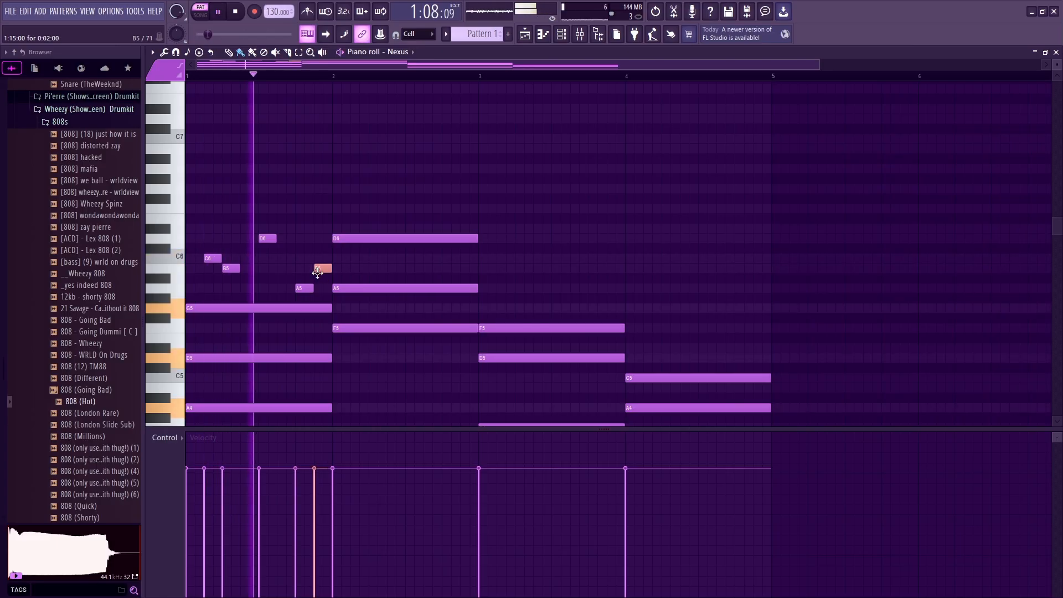
Step: Draw short descending melody notes A6, G6 and F6 in the first half of bar 2, discarding a trial B5
{"action": "left_click", "coordinate": [379, 269]}
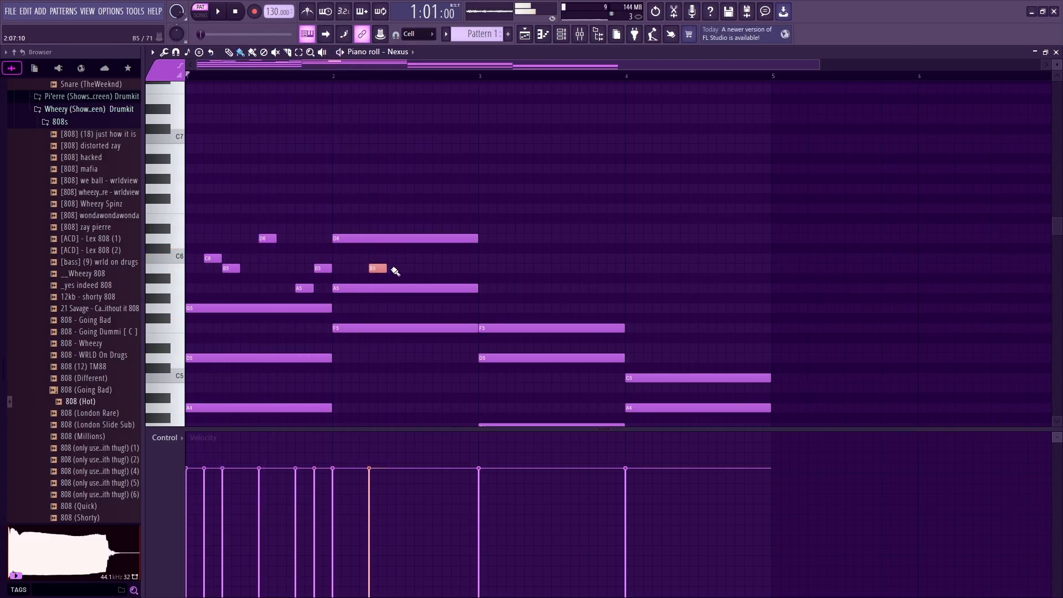
{"action": "left_click", "coordinate": [375, 188]}
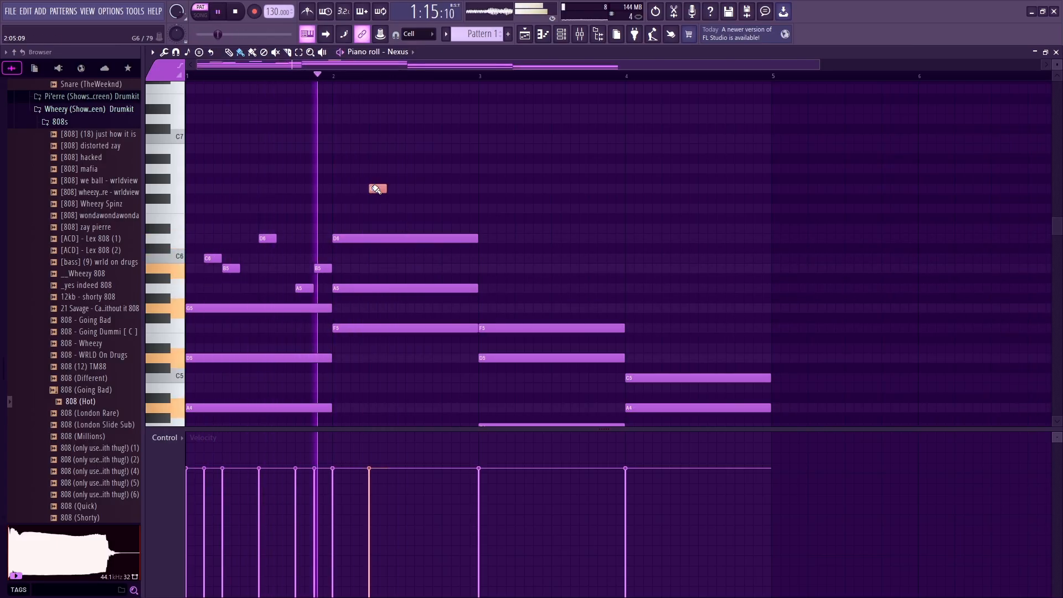
{"action": "left_click", "coordinate": [394, 208]}
{"action": "left_click", "coordinate": [448, 198]}
{"action": "right_click", "coordinate": [452, 200]}
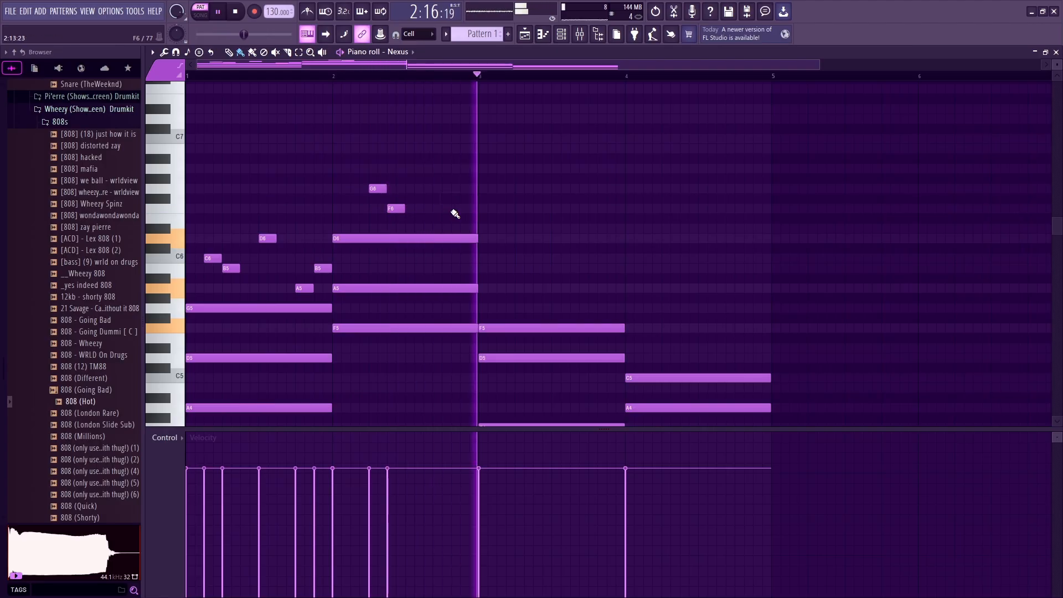
{"action": "left_click", "coordinate": [356, 168]}
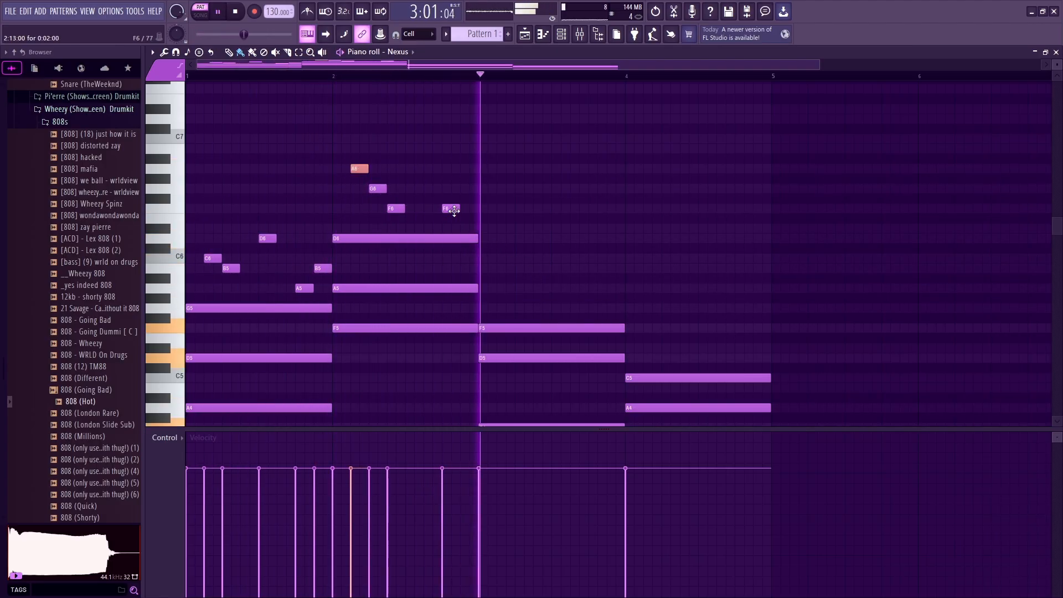
Step: Replace the trial note late in bar 2 with short consecutive G6 and F6 melody notes and play the pattern
{"action": "right_click", "coordinate": [454, 210]}
{"action": "left_click", "coordinate": [430, 190]}
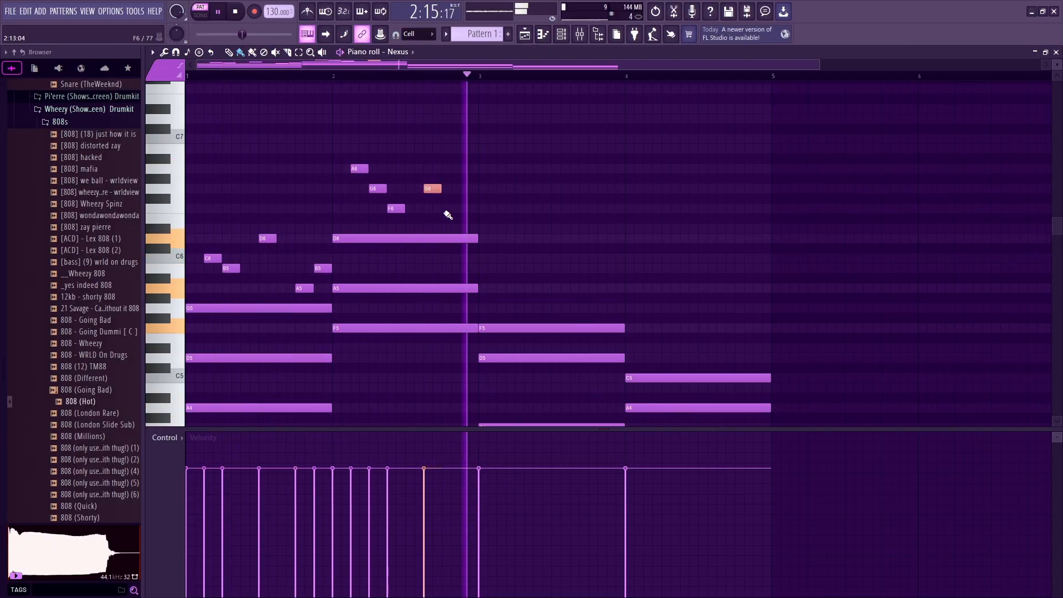
{"action": "left_click", "coordinate": [439, 209]}
{"action": "left_click_drag", "start_coordinate": [444, 209], "coordinate": [453, 209]}
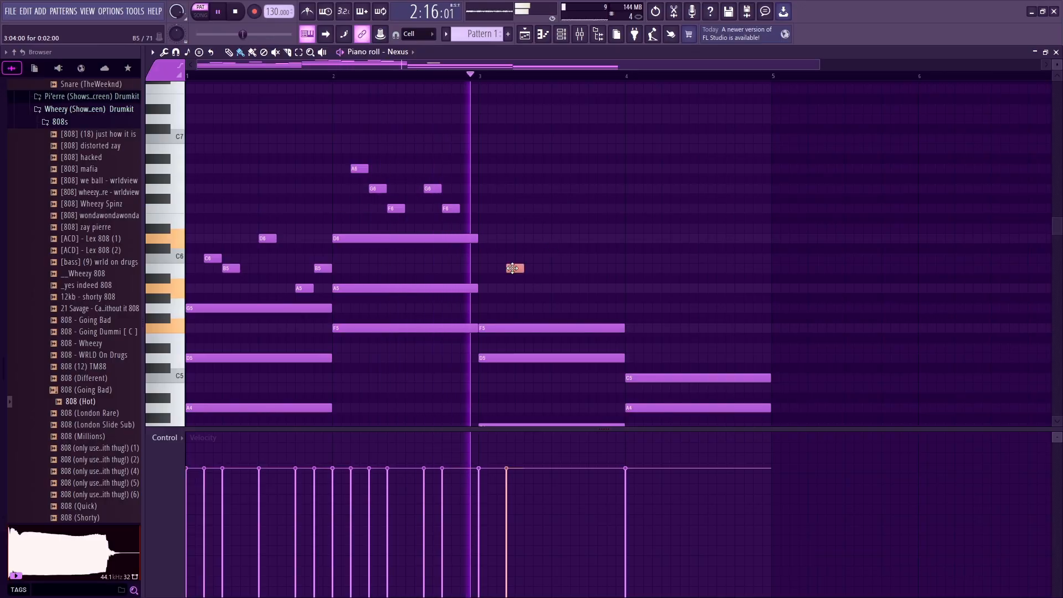
{"action": "key", "text": "space"}
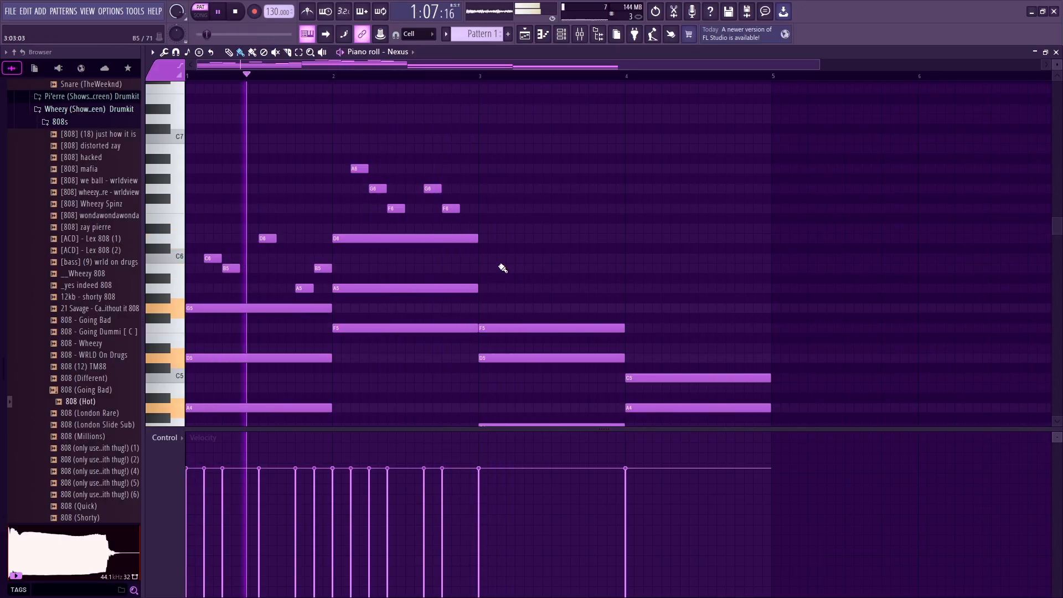
Step: Draw four short melody notes in bar 3 at F6, D#6, D6 and D#6 and play them
{"action": "left_click", "coordinate": [501, 210]}
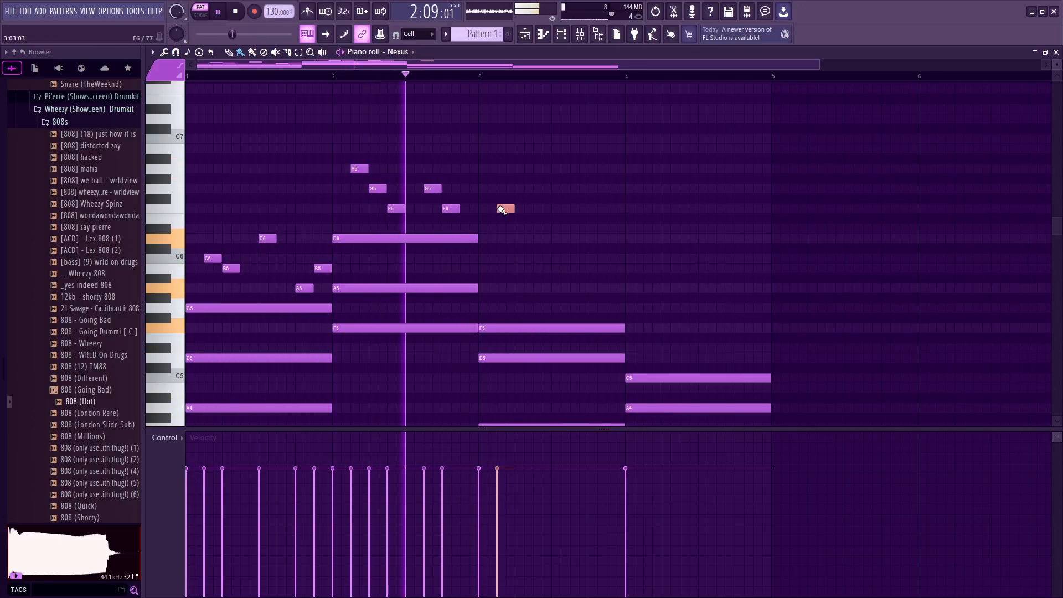
{"action": "left_click", "coordinate": [521, 229]}
{"action": "left_click", "coordinate": [538, 239]}
{"action": "left_click", "coordinate": [557, 228]}
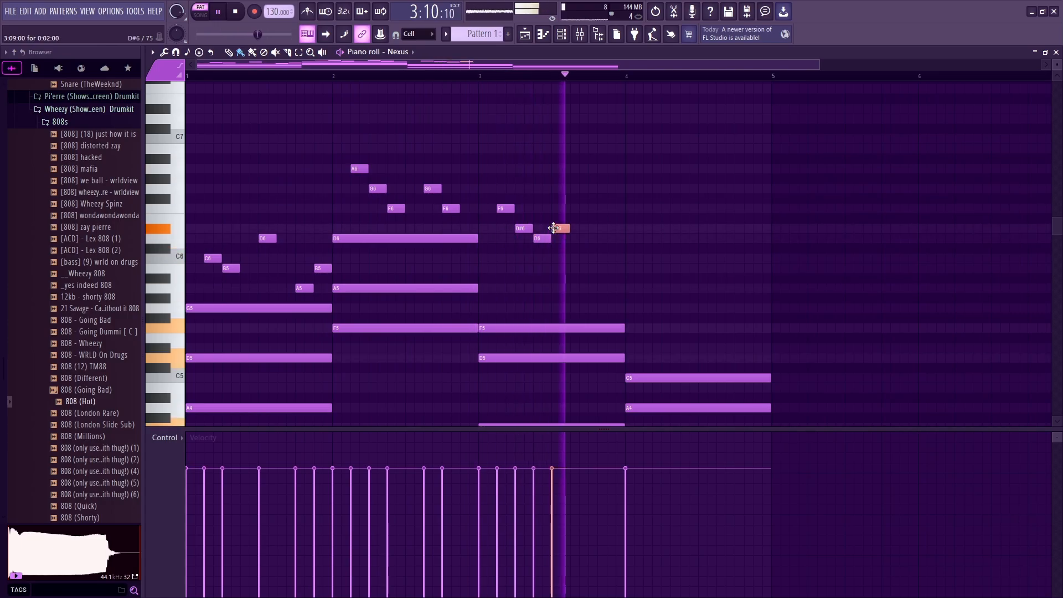
{"action": "key", "text": "space"}
{"action": "key", "text": "space"}
Step: Change the last three bar 3 melody notes to D6, C6 and F6, and add a short B5 right after them
{"action": "left_click_drag", "start_coordinate": [540, 238], "coordinate": [563, 228]}
{"action": "key", "text": "space"}
{"action": "key", "text": "space"}
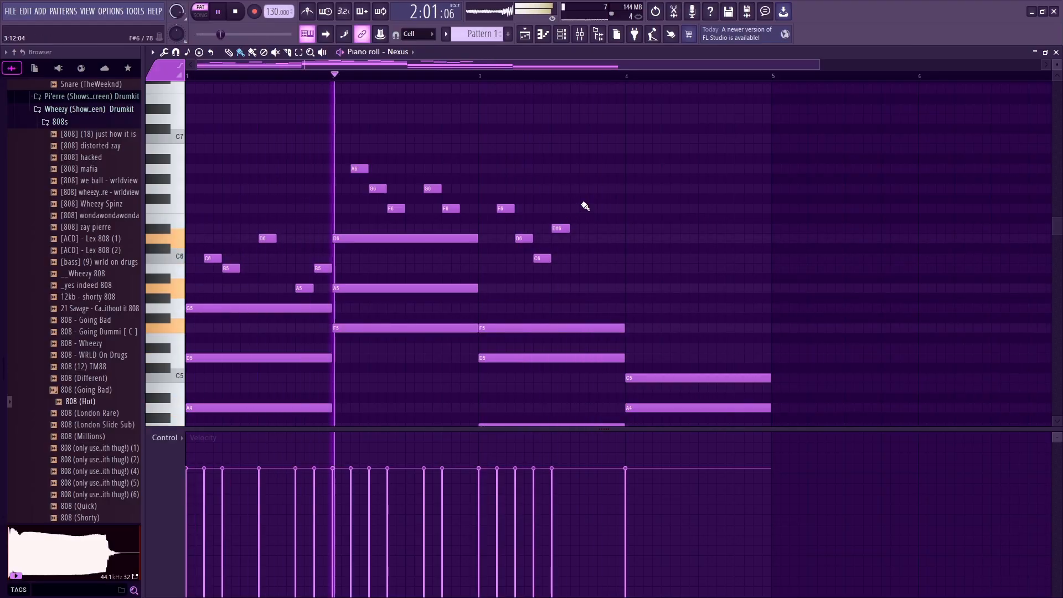
{"action": "left_click_drag", "start_coordinate": [562, 229], "coordinate": [562, 208]}
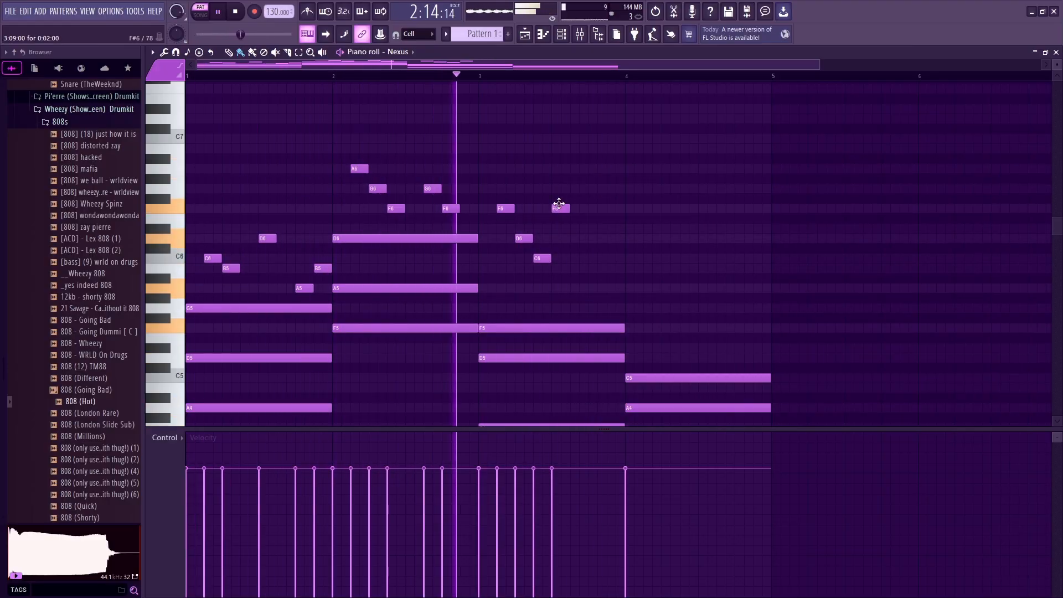
{"action": "left_click", "coordinate": [579, 268]}
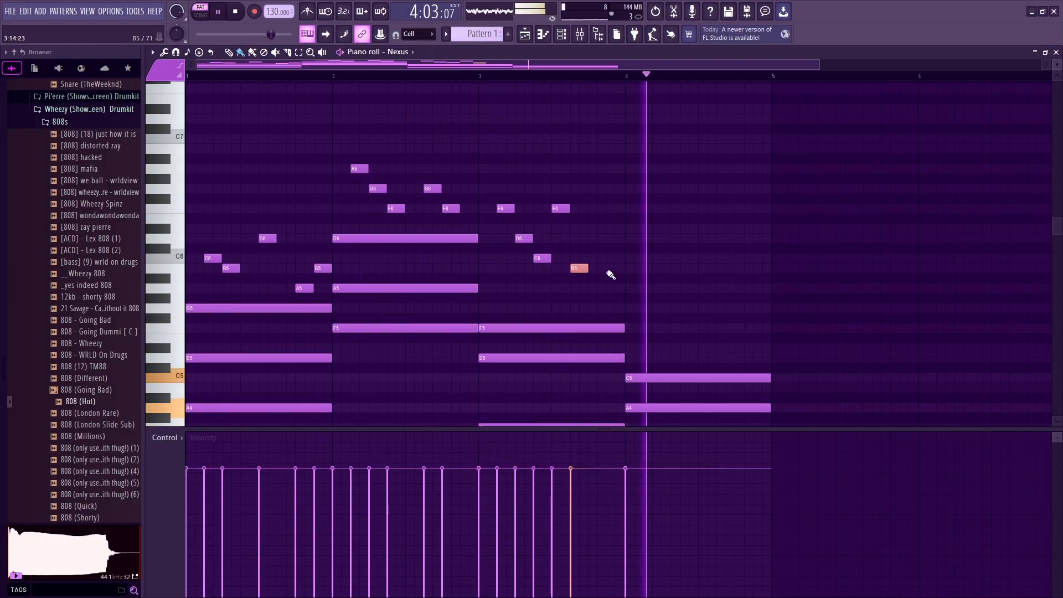
Step: Move the middle chord notes of bars 1 and 2 down one octave, to D4 and A4
{"action": "scroll", "coordinate": [590, 263], "scroll_direction": "down", "scroll_amount": 3}
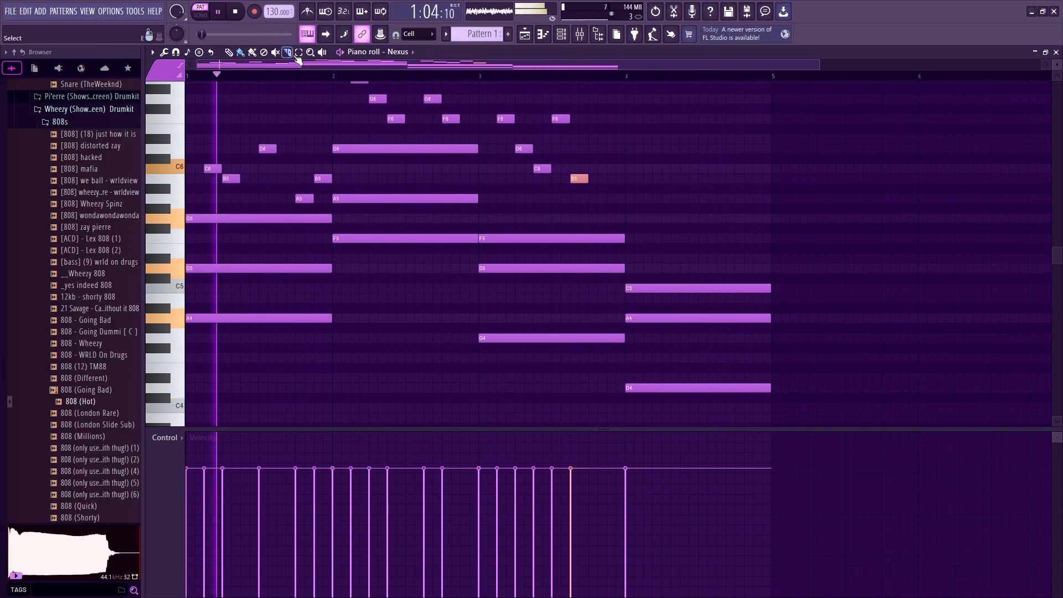
{"action": "left_click_drag", "start_coordinate": [239, 260], "coordinate": [244, 272]}
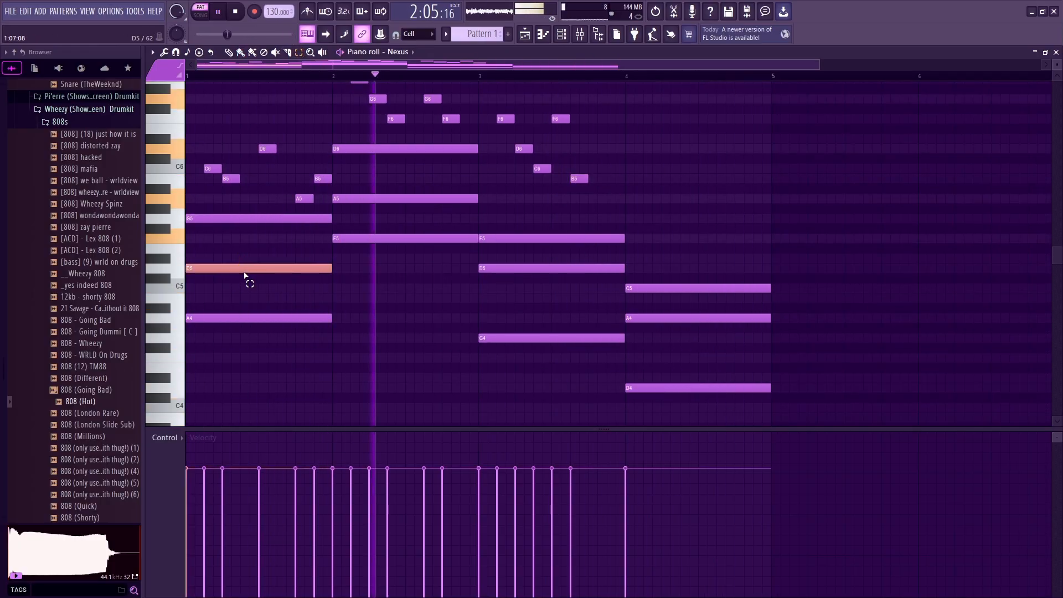
{"action": "key", "text": "ctrl+Down"}
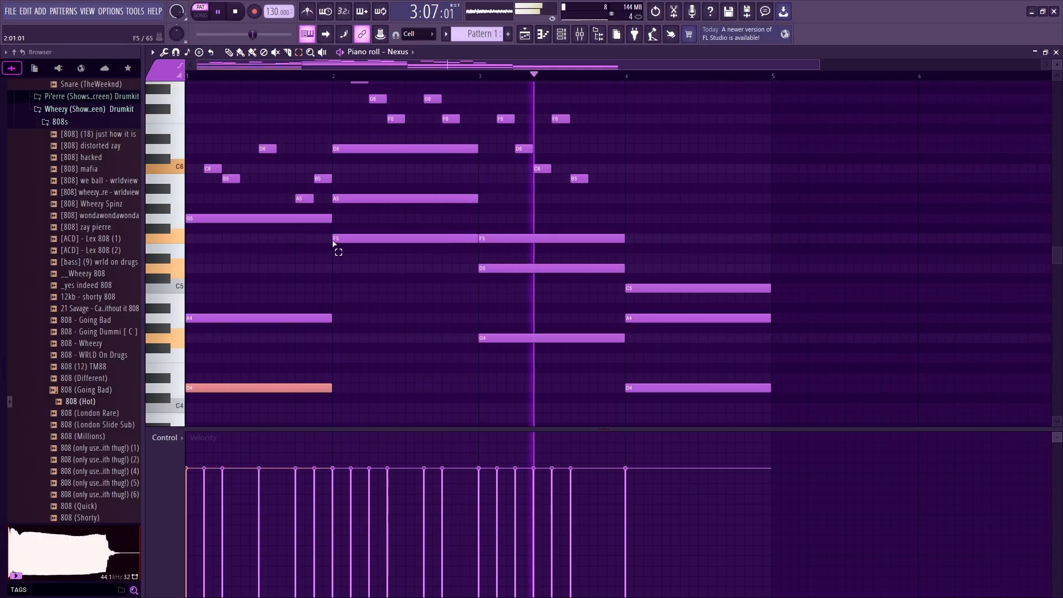
{"action": "left_click_drag", "start_coordinate": [373, 181], "coordinate": [364, 216]}
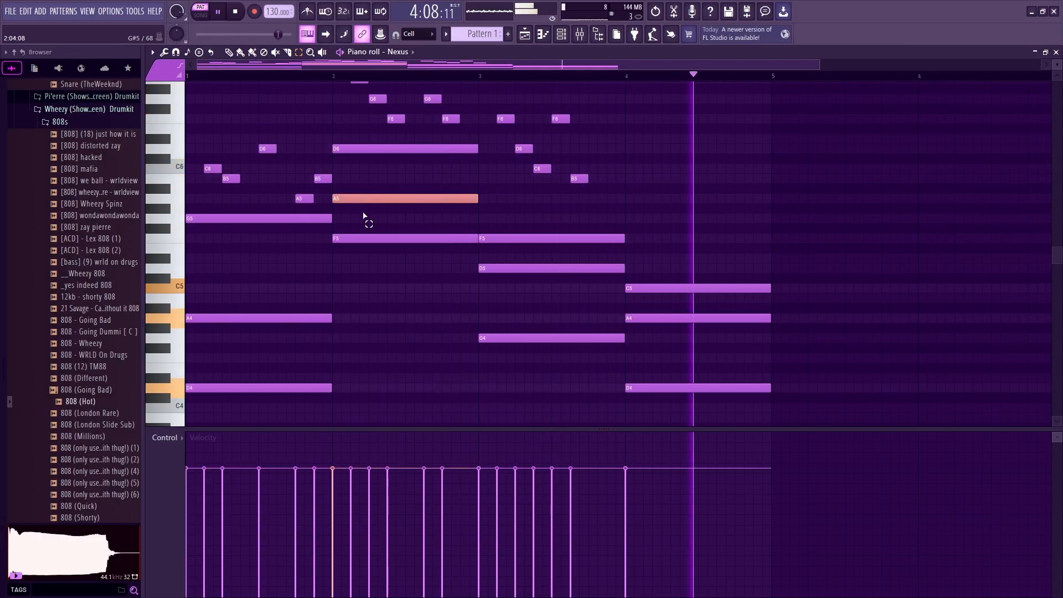
{"action": "key", "text": "ctrl+Down"}
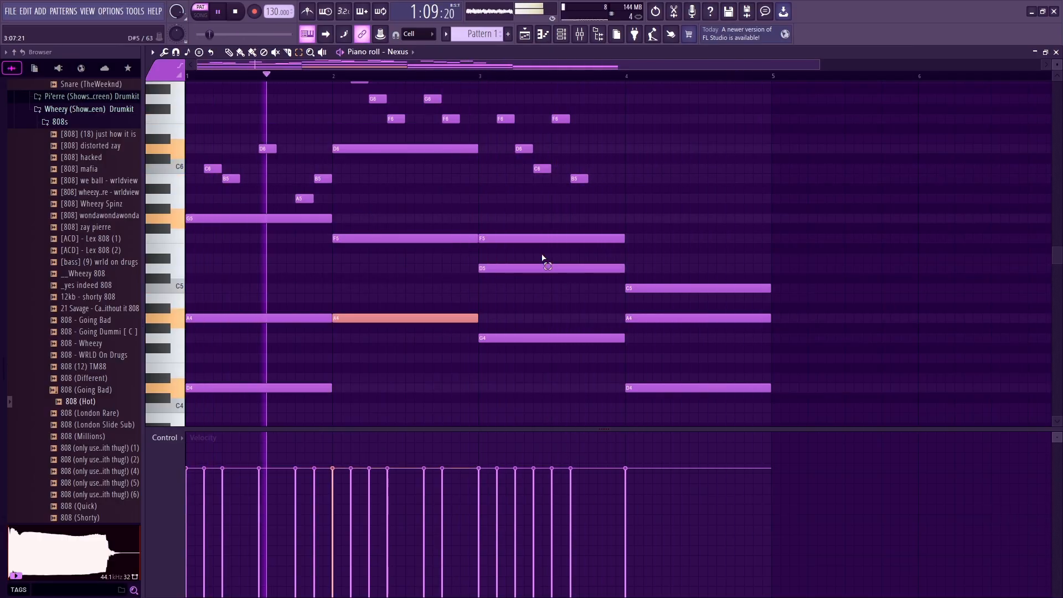
Step: Move the bar 3 chord's D5 and the bar 4 chord's C5 down one octave
{"action": "scroll", "coordinate": [547, 324], "scroll_direction": "down", "scroll_amount": 3}
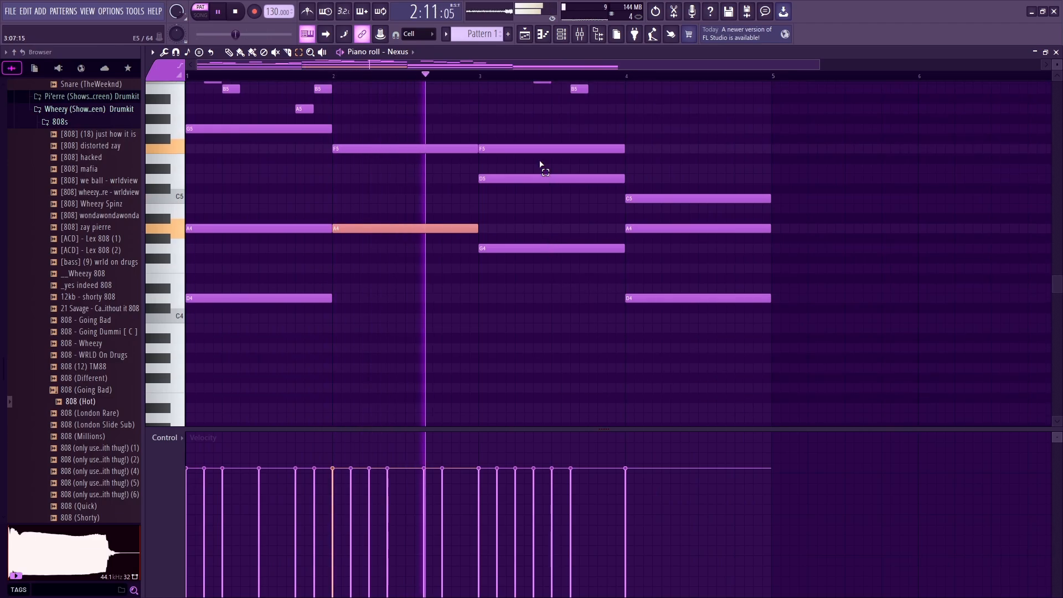
{"action": "left_click_drag", "start_coordinate": [540, 166], "coordinate": [541, 196]}
{"action": "key", "text": "ctrl+Down"}
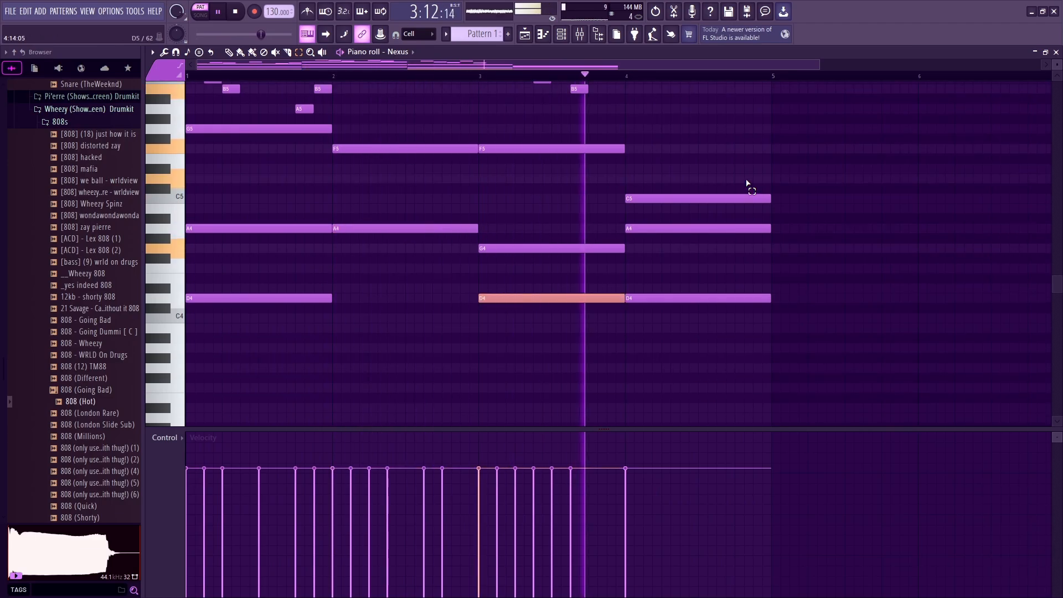
{"action": "left_click_drag", "start_coordinate": [745, 174], "coordinate": [745, 198]}
{"action": "key", "text": "ctrl+Down"}
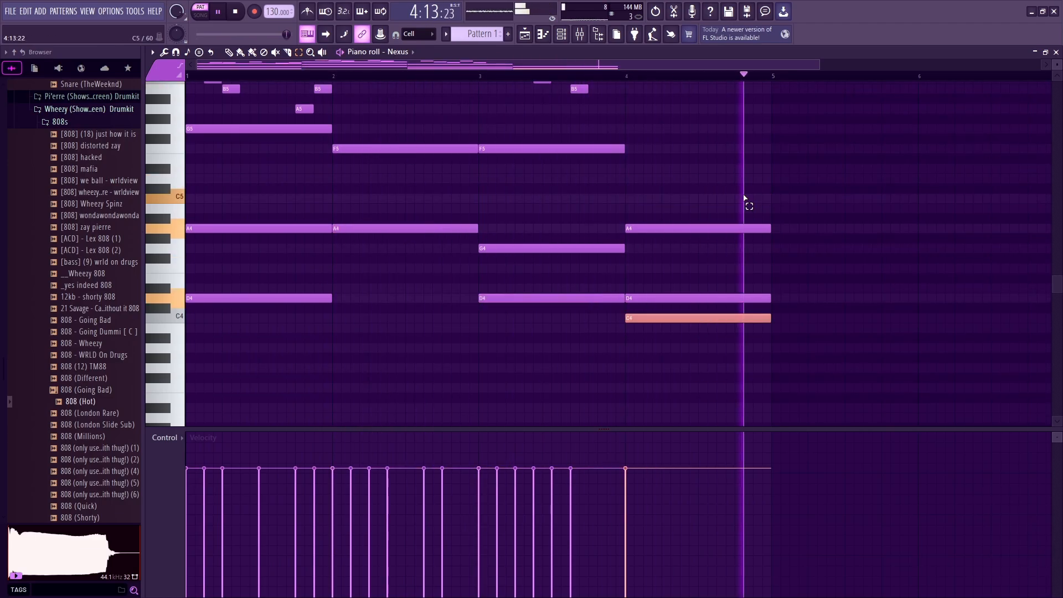
{"action": "scroll", "coordinate": [745, 200], "scroll_direction": "up", "scroll_amount": 3}
{"action": "scroll", "coordinate": [720, 213], "scroll_direction": "up", "scroll_amount": 1}
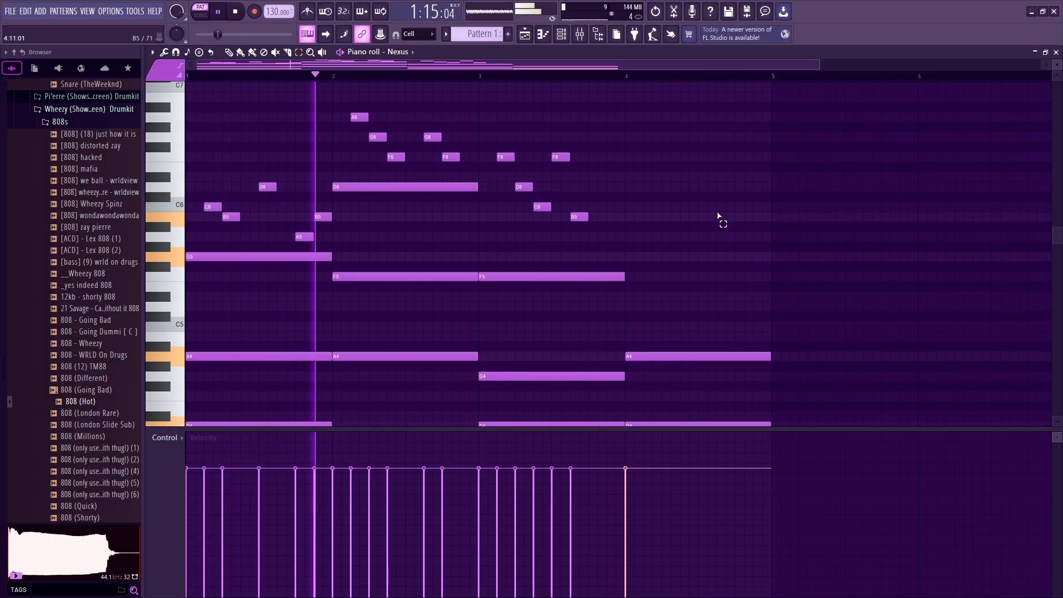
{"action": "scroll", "coordinate": [718, 216], "scroll_direction": "down", "scroll_amount": 1}
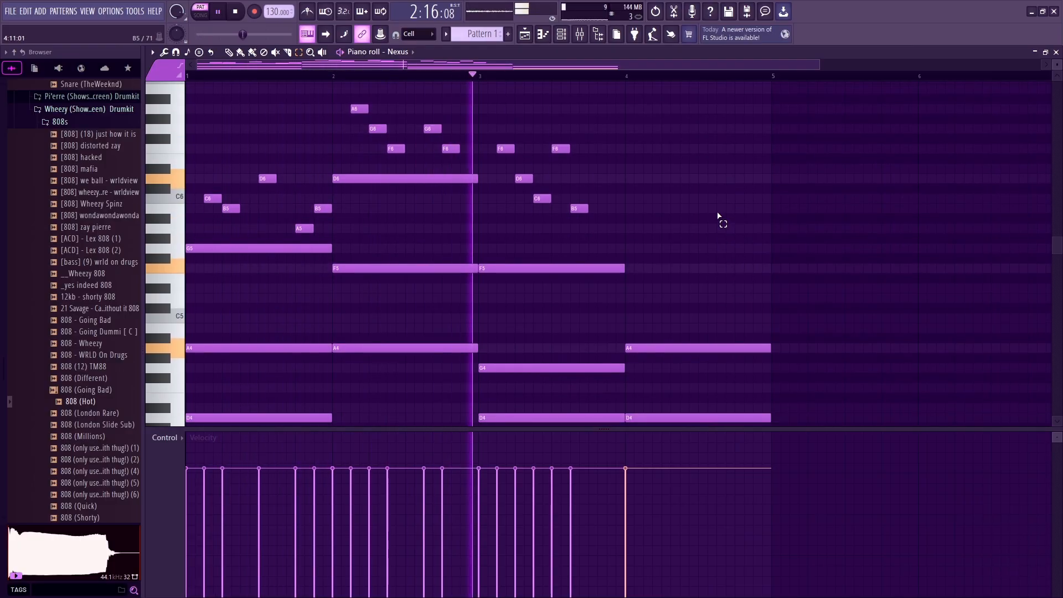
{"action": "scroll", "coordinate": [718, 216], "scroll_direction": "down", "scroll_amount": 4}
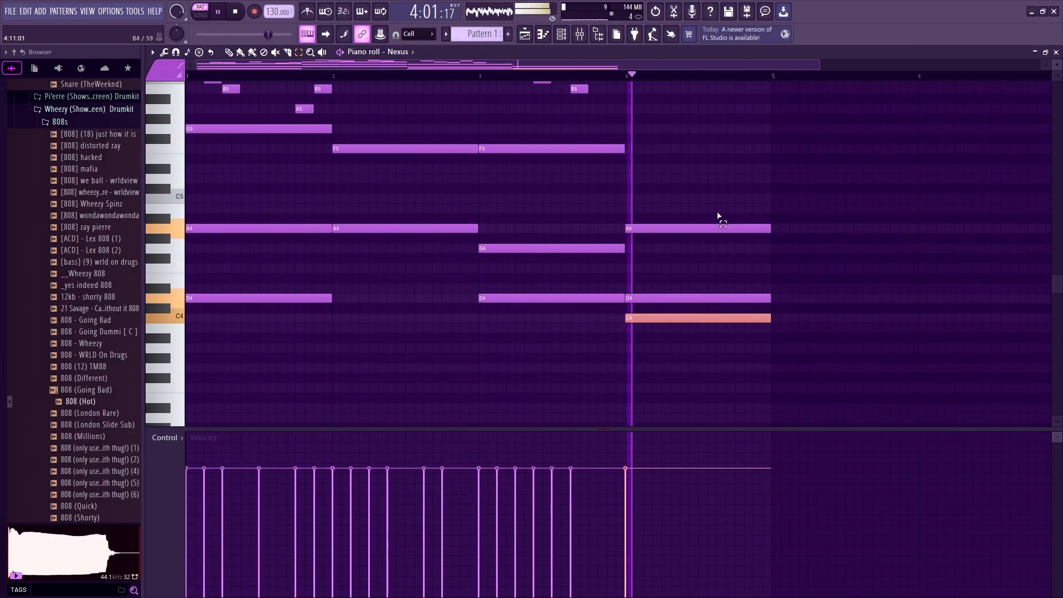
Step: Delete the C4 note from the bar 4 chord
{"action": "scroll", "coordinate": [718, 216], "scroll_direction": "up", "scroll_amount": 3}
{"action": "scroll", "coordinate": [717, 217], "scroll_direction": "down", "scroll_amount": 2}
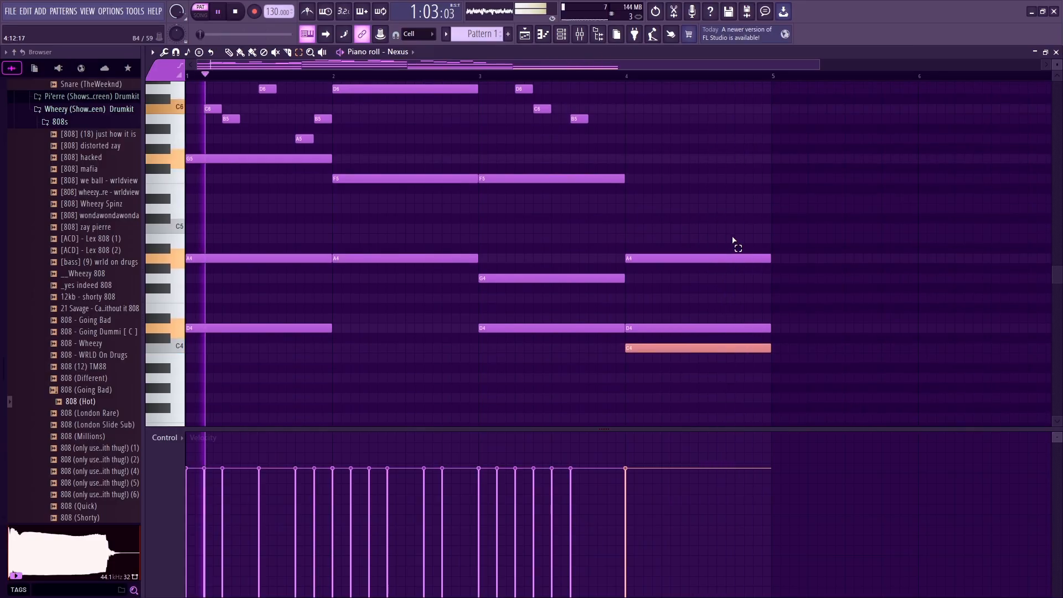
{"action": "left_click", "coordinate": [240, 52]}
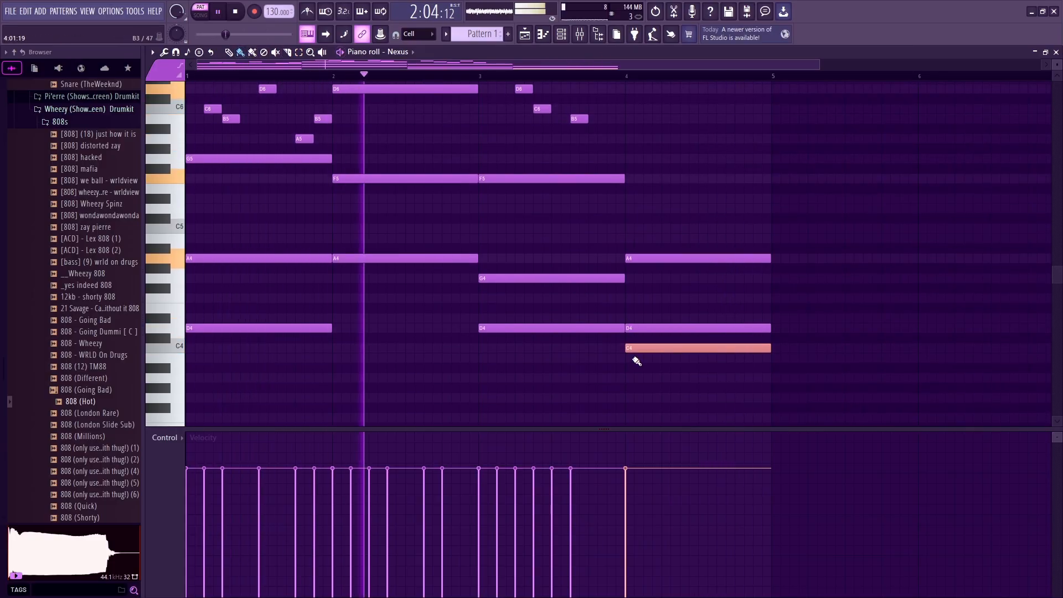
{"action": "right_click", "coordinate": [635, 349]}
Step: Draw five short melody notes in bar 4 at C6, A5, G5, B5 and A5, leaving a gap after the third
{"action": "scroll", "coordinate": [640, 297], "scroll_direction": "up", "scroll_amount": 2}
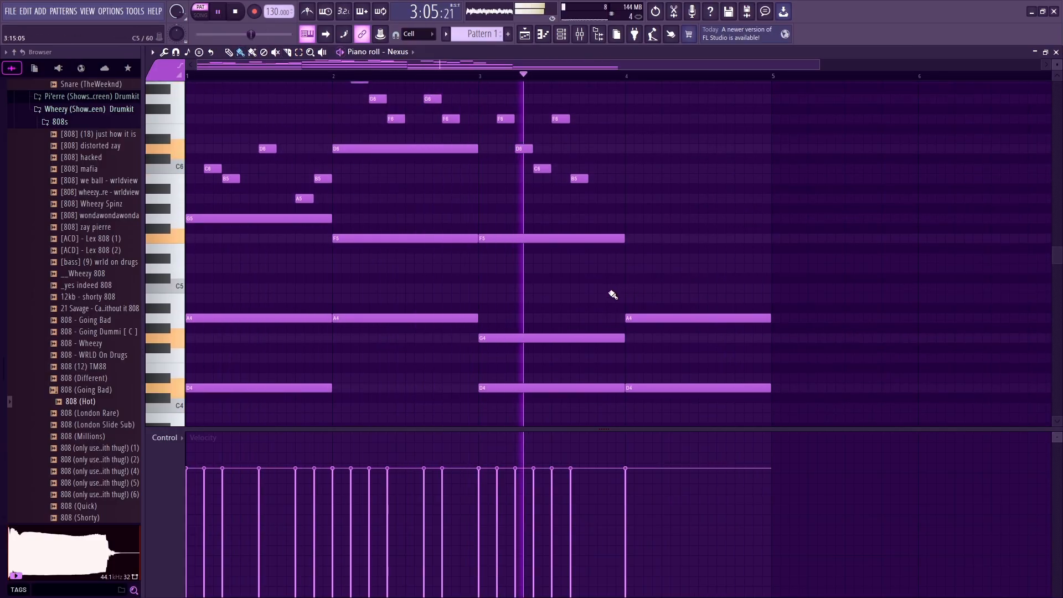
{"action": "scroll", "coordinate": [613, 295], "scroll_direction": "up", "scroll_amount": 1}
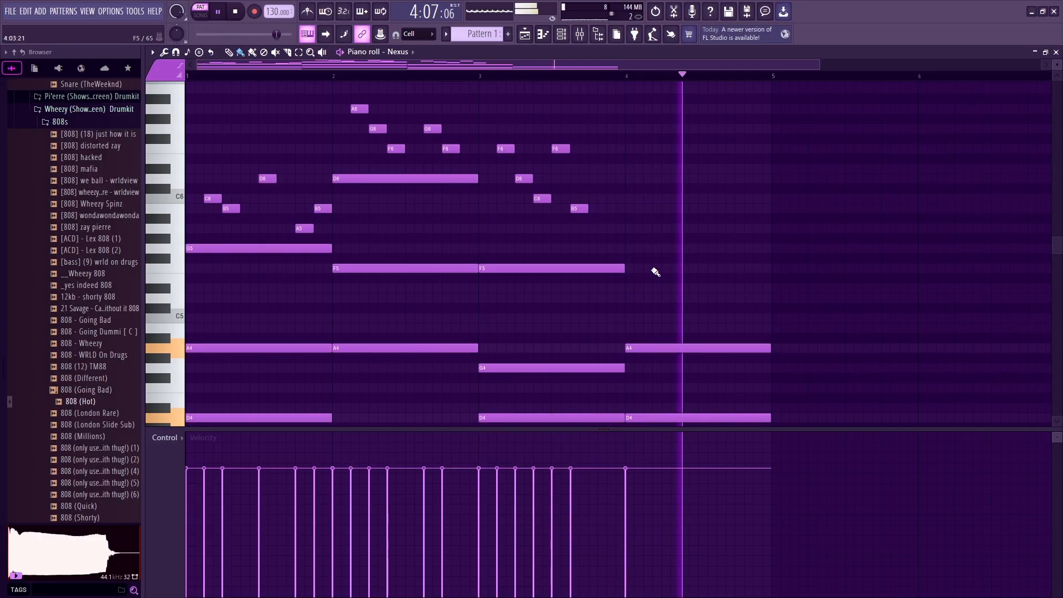
{"action": "scroll", "coordinate": [652, 275], "scroll_direction": "up", "scroll_amount": 3}
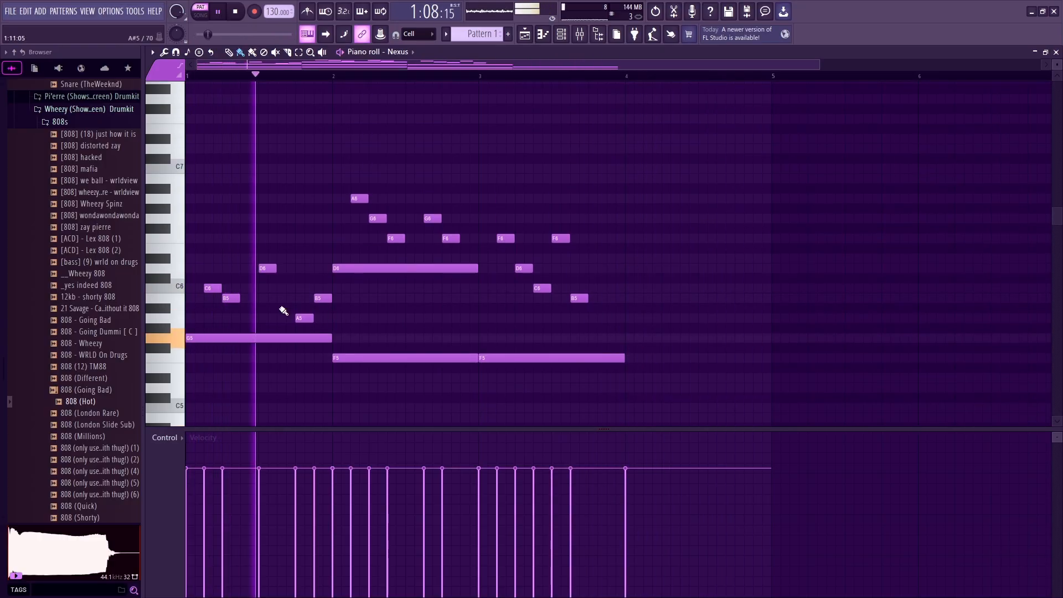
{"action": "left_click", "coordinate": [631, 288]}
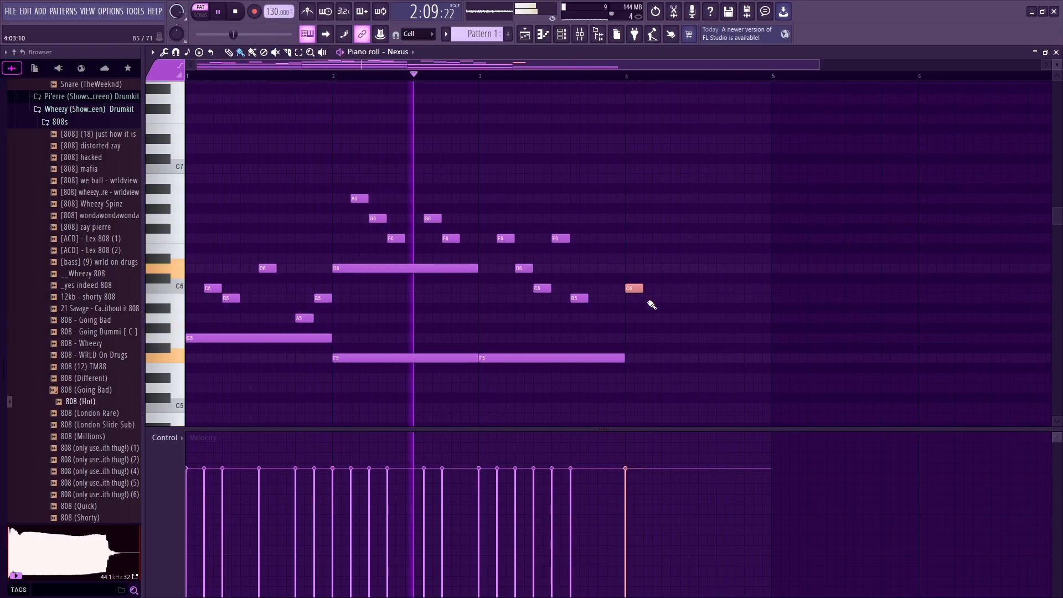
{"action": "left_click", "coordinate": [650, 318]}
{"action": "left_click", "coordinate": [668, 338]}
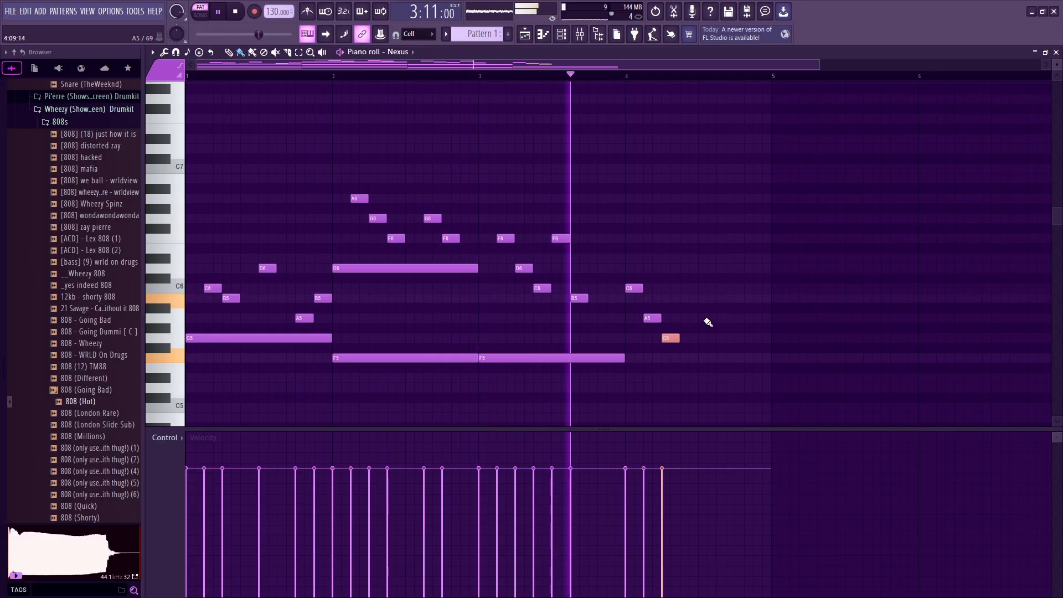
{"action": "left_click", "coordinate": [707, 298]}
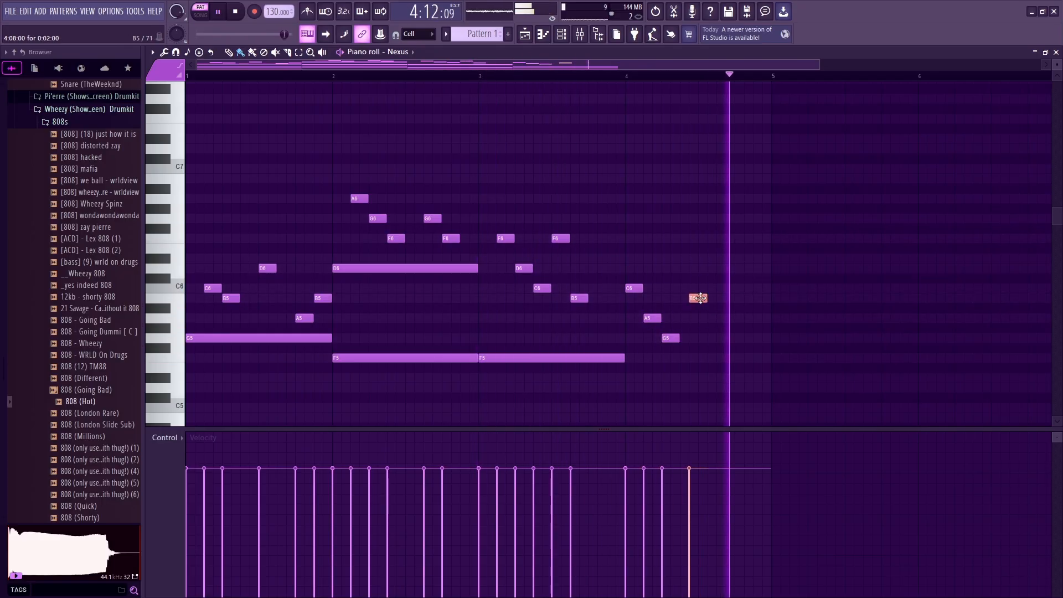
{"action": "left_click", "coordinate": [724, 317]}
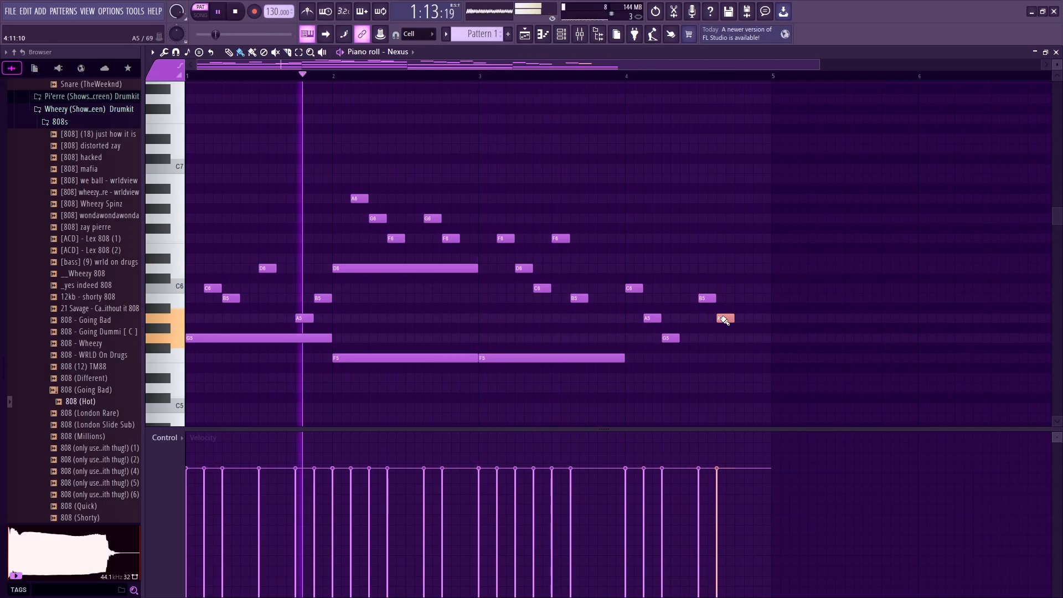
{"action": "scroll", "coordinate": [728, 318], "scroll_direction": "down", "scroll_amount": 3}
{"action": "scroll", "coordinate": [730, 320], "scroll_direction": "down", "scroll_amount": 4}
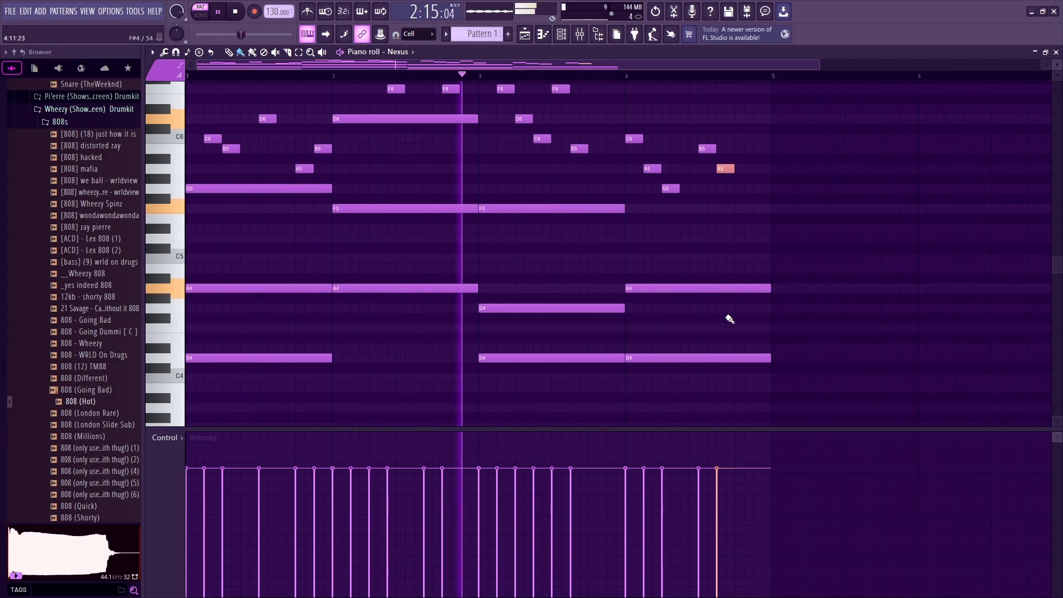
{"action": "scroll", "coordinate": [730, 320], "scroll_direction": "up", "scroll_amount": 3}
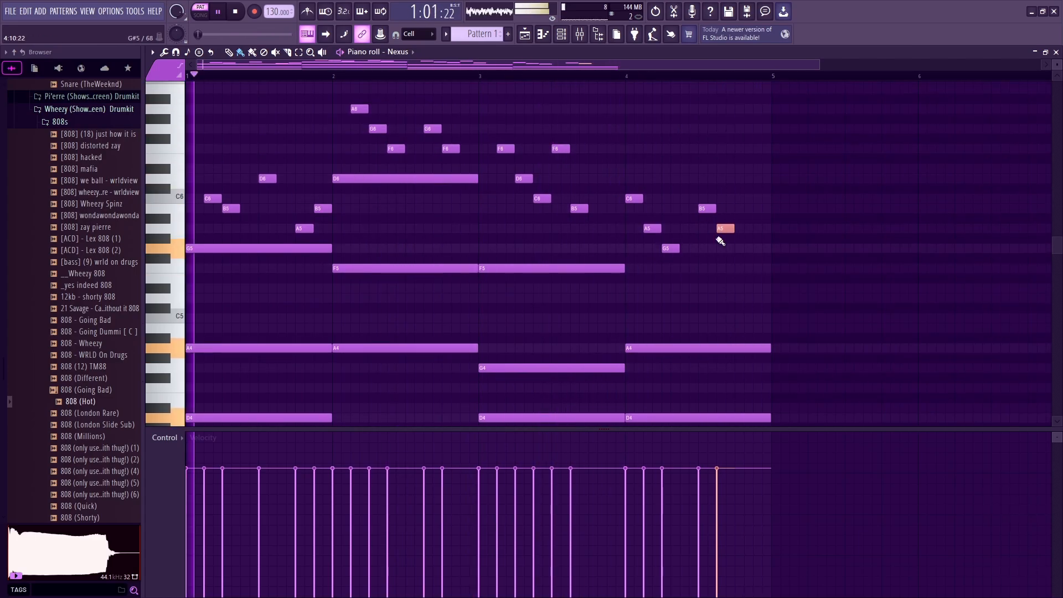
Step: Lengthen bar 1's D4 and G5 through bar 2, bar 2's A4 through bar 3, and bar 3's F5 through bar 4
{"action": "scroll", "coordinate": [703, 249], "scroll_direction": "down", "scroll_amount": 6}
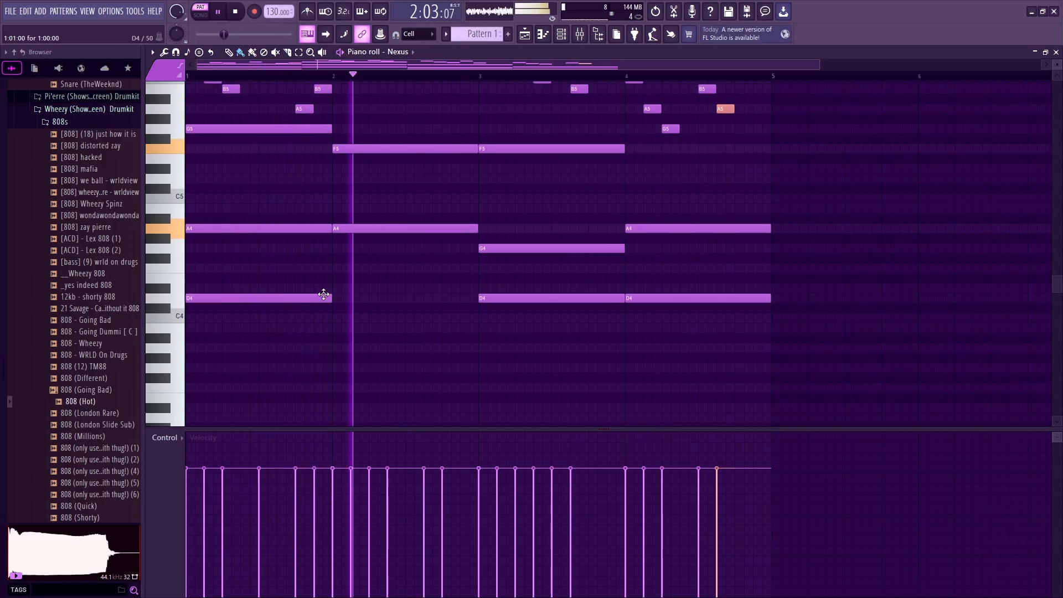
{"action": "left_click_drag", "start_coordinate": [332, 297], "coordinate": [479, 298]}
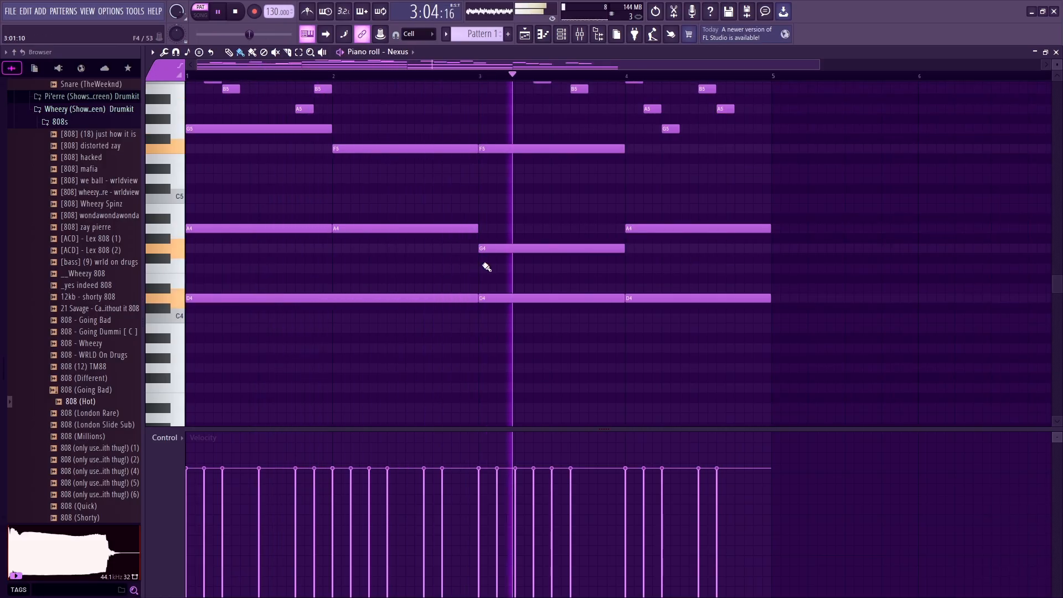
{"action": "left_click_drag", "start_coordinate": [484, 227], "coordinate": [770, 207]}
{"action": "scroll", "coordinate": [631, 244], "scroll_direction": "up", "scroll_amount": 2}
{"action": "scroll", "coordinate": [354, 299], "scroll_direction": "up", "scroll_amount": 3}
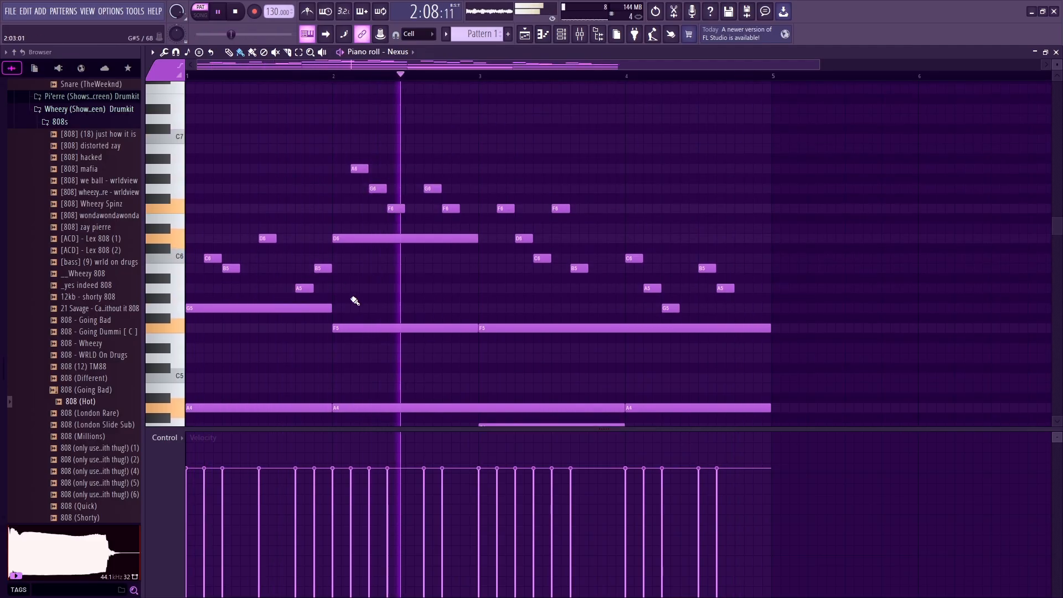
{"action": "left_click_drag", "start_coordinate": [337, 309], "coordinate": [478, 308]}
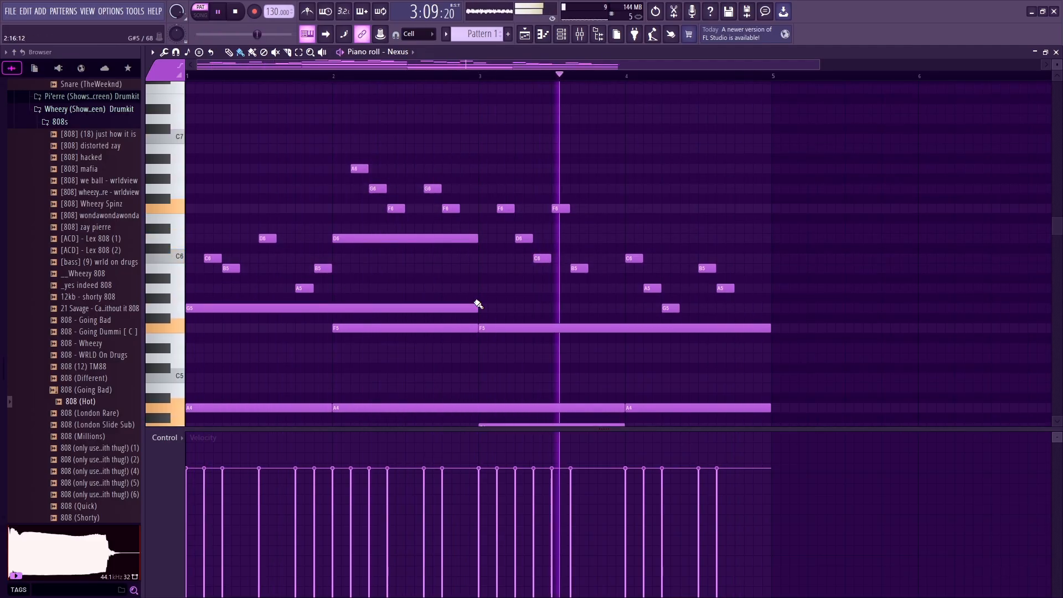
Step: Delete the one-bar A4 note from the bar 1 chord
{"action": "scroll", "coordinate": [425, 247], "scroll_direction": "down", "scroll_amount": 6}
{"action": "scroll", "coordinate": [408, 249], "scroll_direction": "up", "scroll_amount": 6}
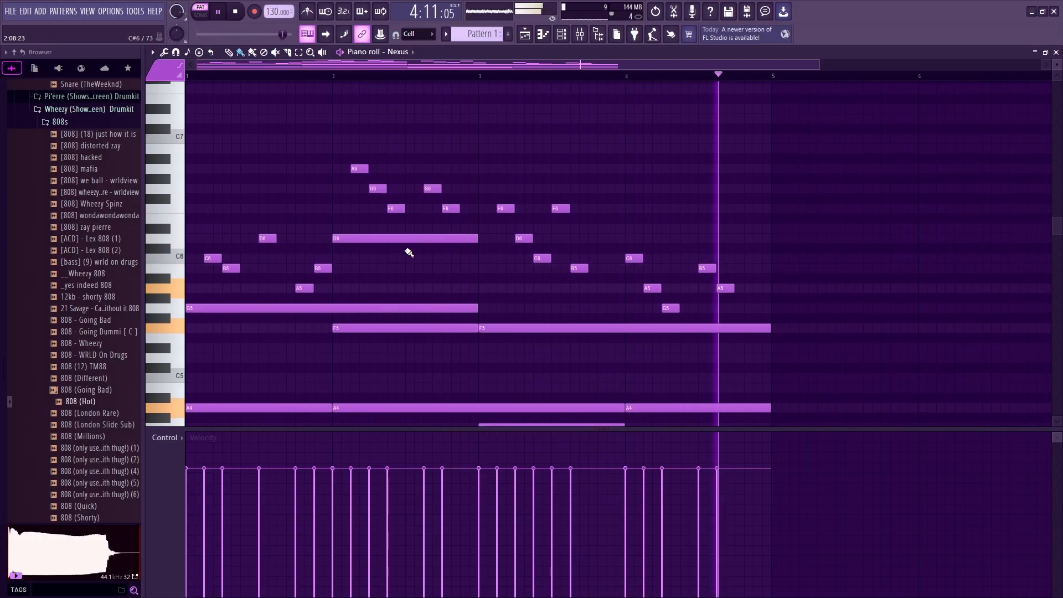
{"action": "scroll", "coordinate": [354, 279], "scroll_direction": "down", "scroll_amount": 6}
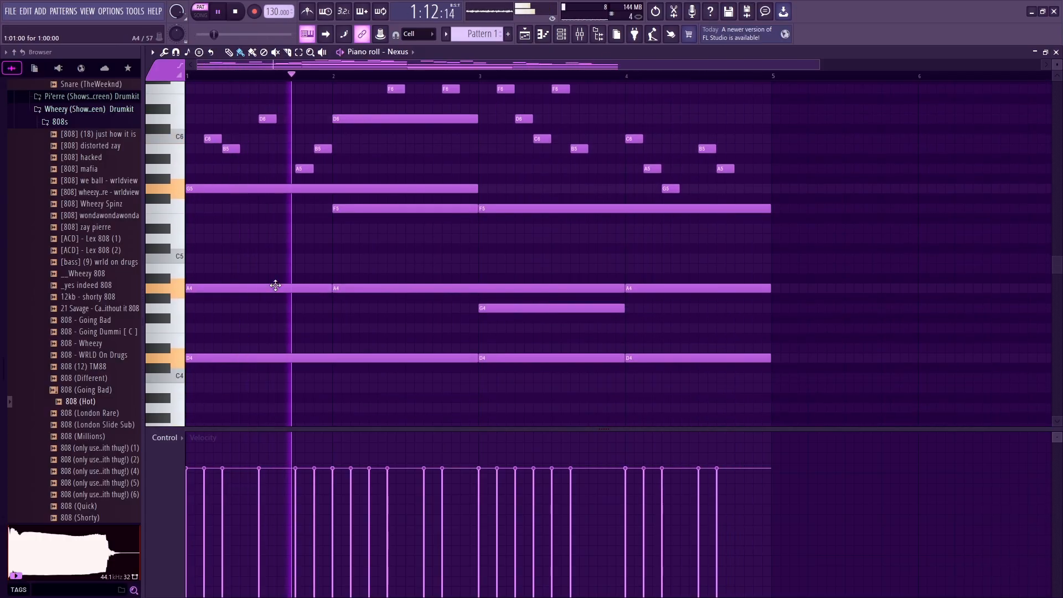
{"action": "right_click", "coordinate": [275, 286]}
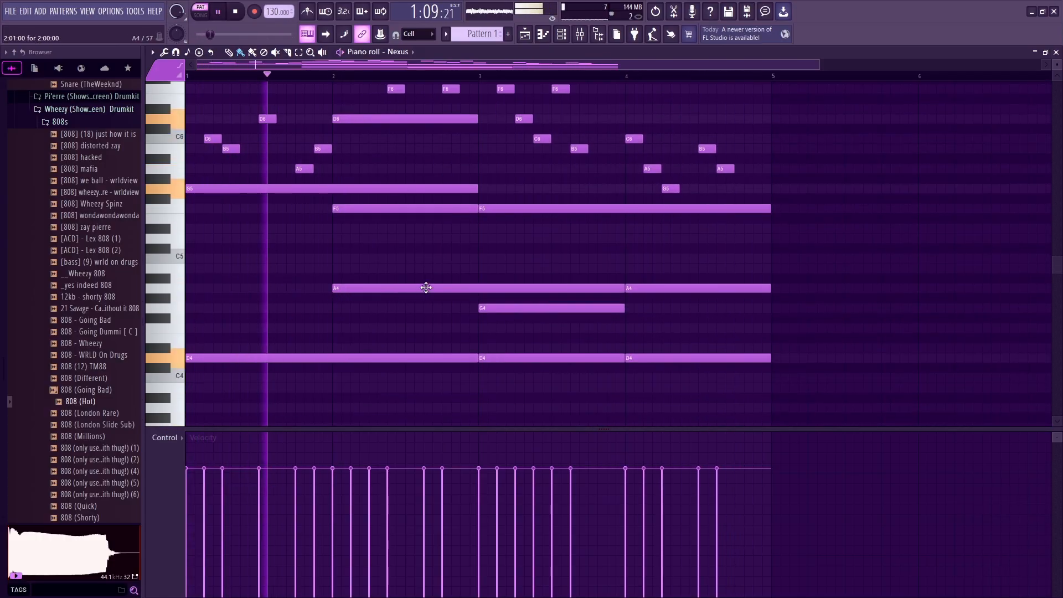
Step: Try removing the long A4 that starts in bar 2 and the F5 in bar 2, playing the pattern for each
{"action": "scroll", "coordinate": [429, 310], "scroll_direction": "up", "scroll_amount": 2}
{"action": "right_click", "coordinate": [439, 319]}
{"action": "key", "text": "space"}
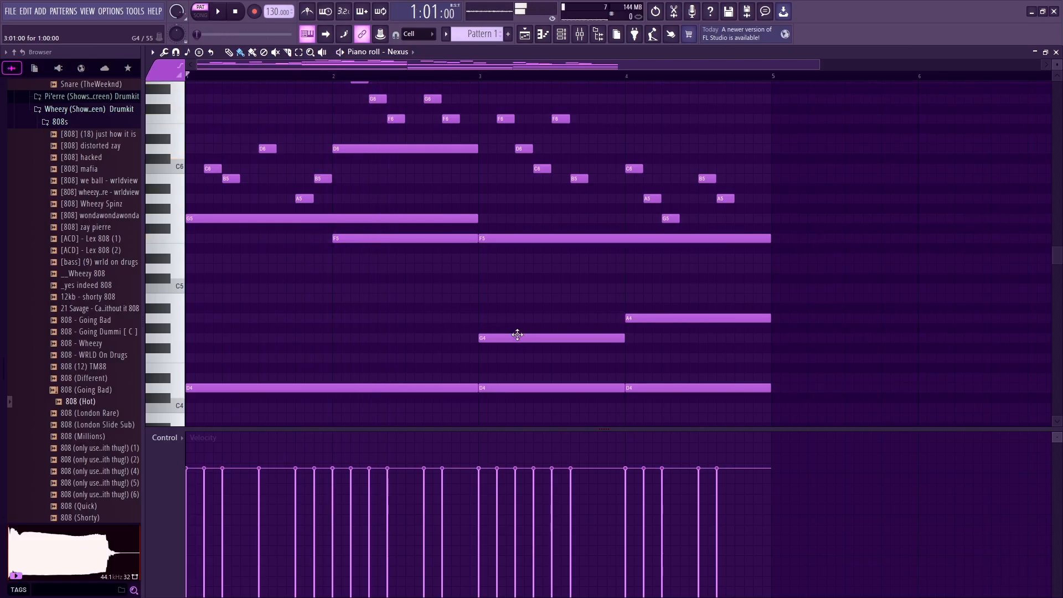
{"action": "key", "text": "space"}
{"action": "right_click", "coordinate": [417, 239]}
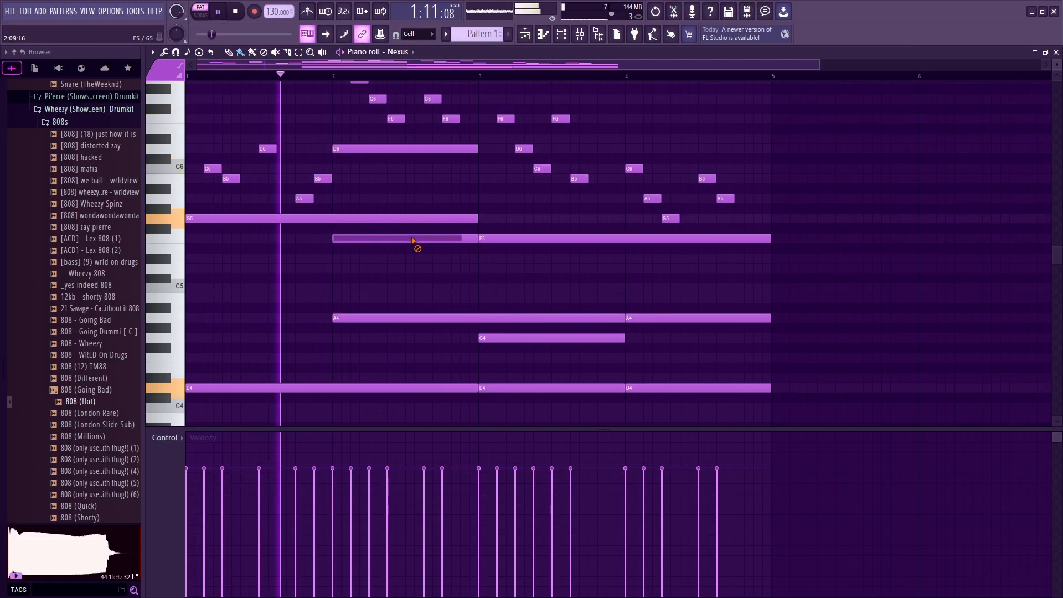
{"action": "scroll", "coordinate": [467, 351], "scroll_direction": "up", "scroll_amount": 3}
{"action": "scroll", "coordinate": [468, 351], "scroll_direction": "down", "scroll_amount": 4}
{"action": "key", "text": "space"}
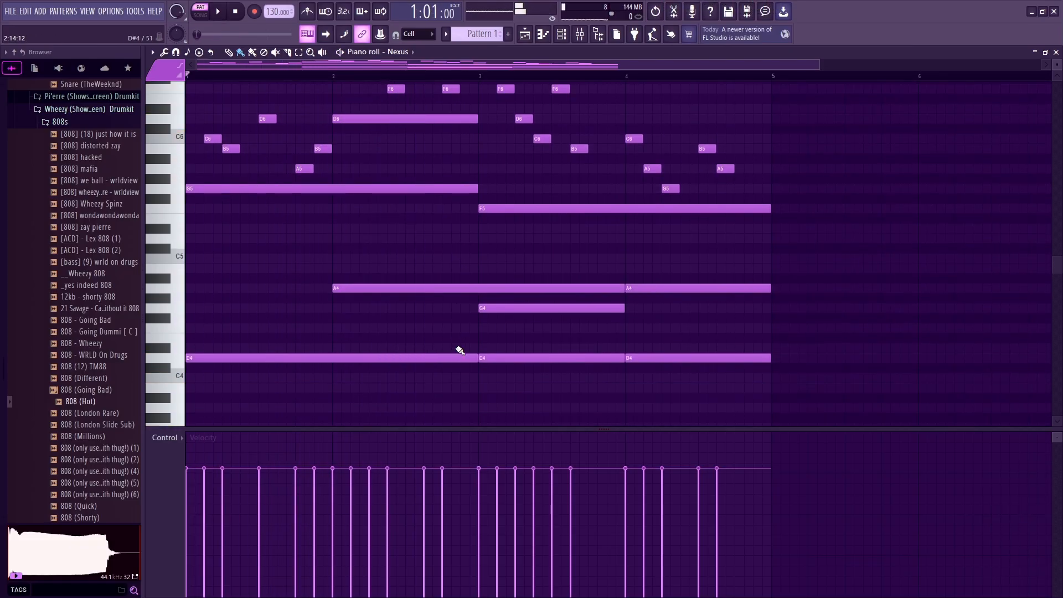
{"action": "key", "text": "space"}
{"action": "scroll", "coordinate": [459, 350], "scroll_direction": "up", "scroll_amount": 2}
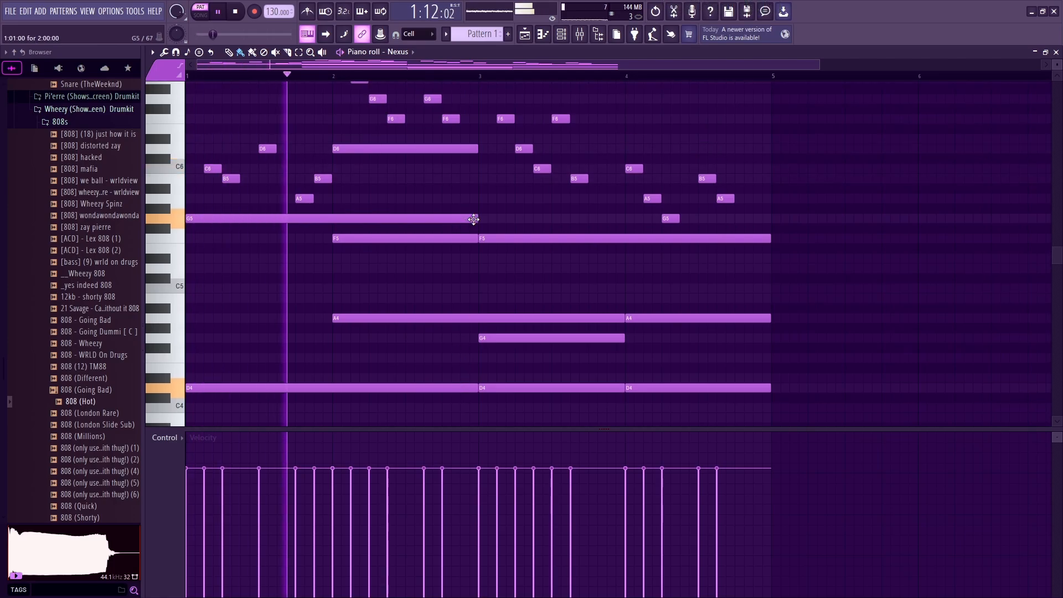
Step: Switch the Nexus preset to PN Octaved Ab-Ba Piano and close the plugin
{"action": "scroll", "coordinate": [560, 315], "scroll_direction": "up", "scroll_amount": 5}
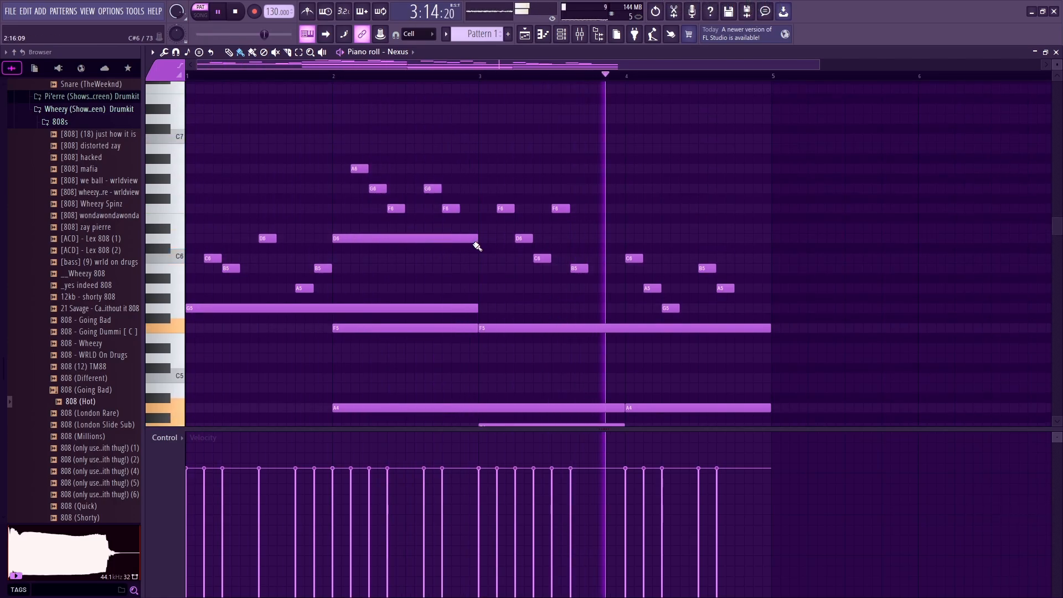
{"action": "scroll", "coordinate": [476, 243], "scroll_direction": "up", "scroll_amount": 3}
{"action": "left_click", "coordinate": [1056, 52]}
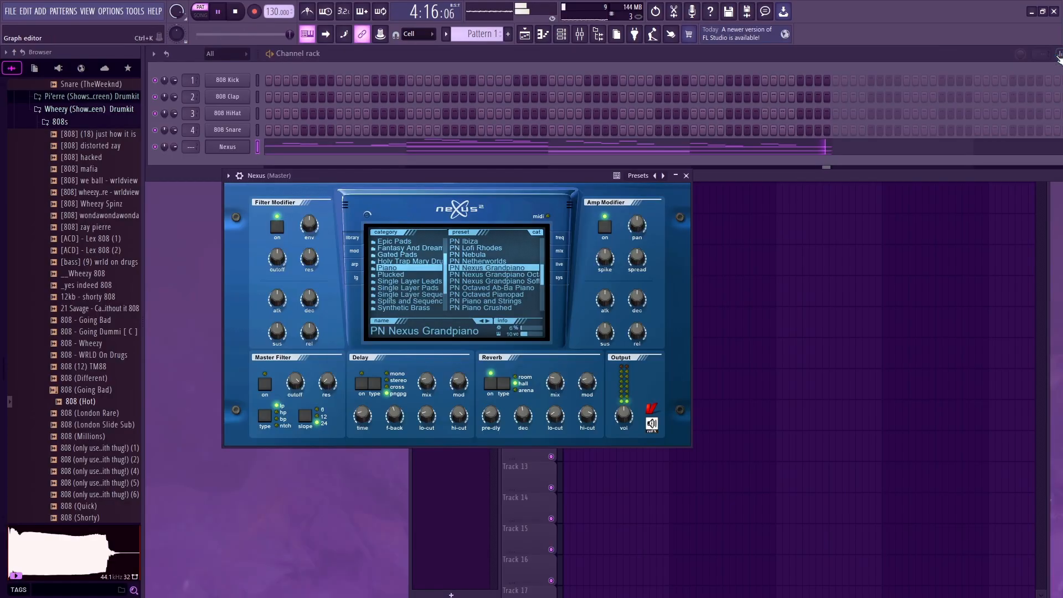
{"action": "left_click", "coordinate": [485, 321]}
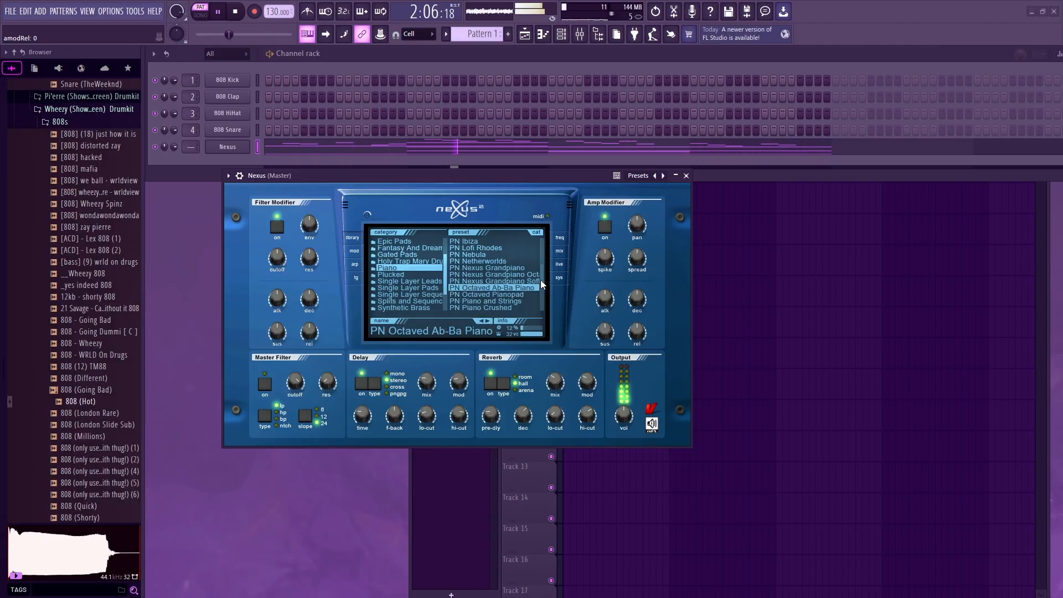
{"action": "left_click_drag", "start_coordinate": [540, 280], "coordinate": [541, 289]}
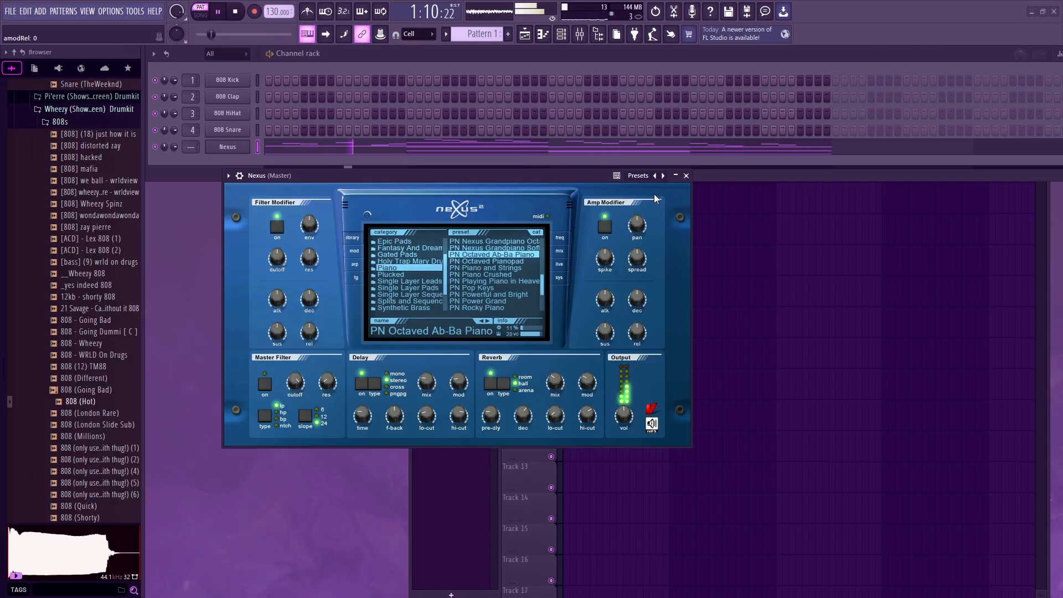
{"action": "left_click", "coordinate": [686, 175]}
{"action": "left_click", "coordinate": [506, 150]}
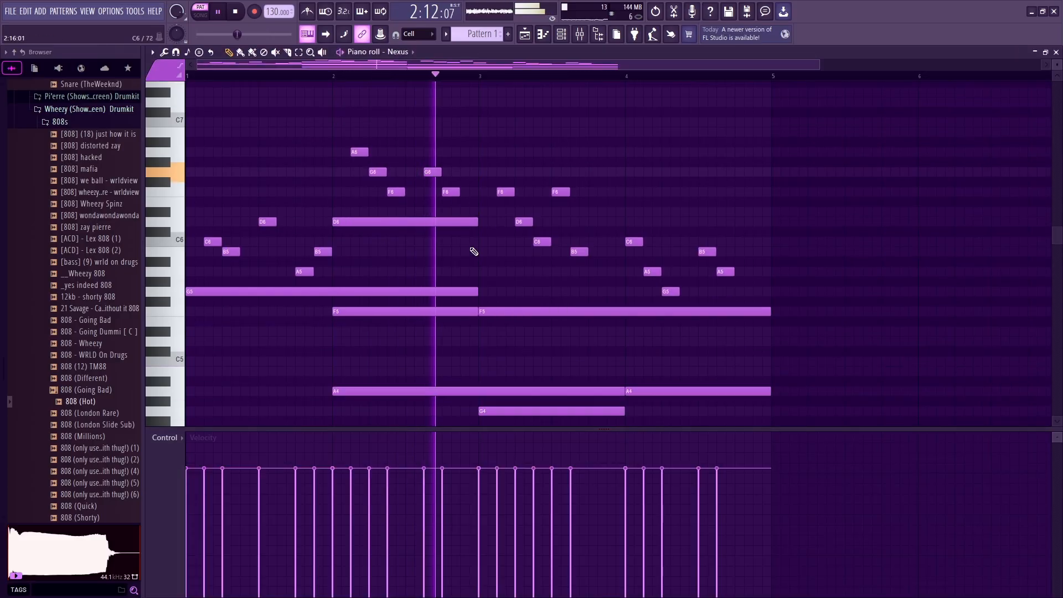
{"action": "scroll", "coordinate": [474, 252], "scroll_direction": "up", "scroll_amount": 3}
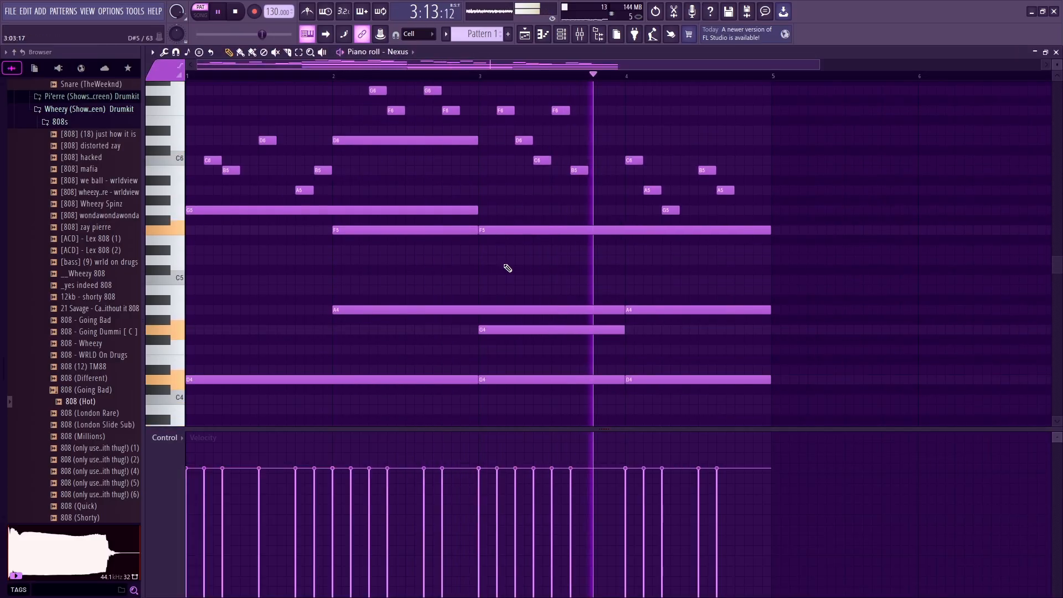
{"action": "left_click", "coordinate": [1055, 52]}
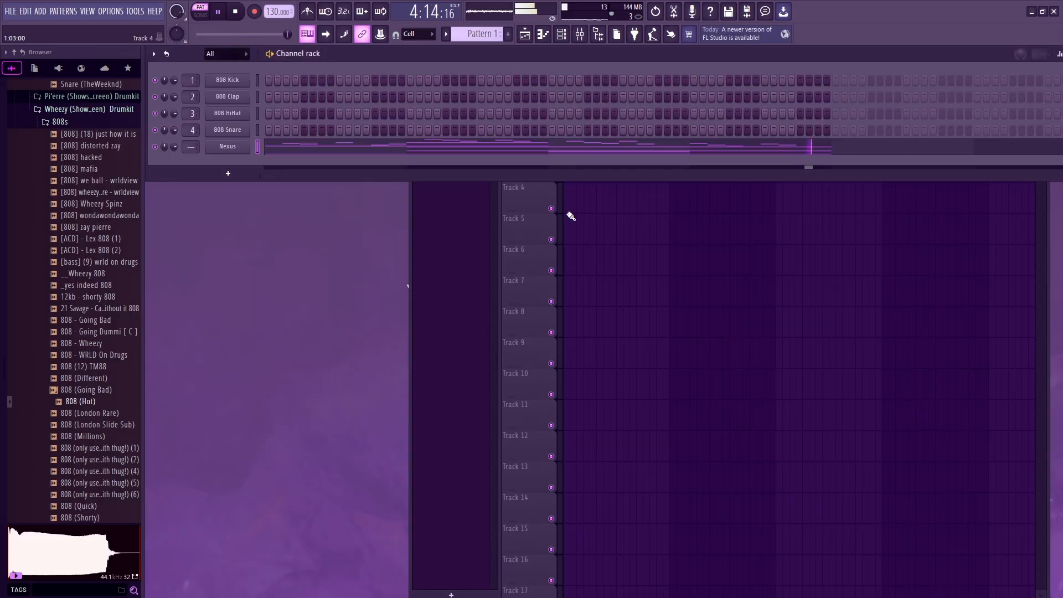
Step: Add a second Nexus channel with the BA Basic Square preset and open its piano roll
{"action": "right_click", "coordinate": [228, 151]}
{"action": "left_click", "coordinate": [274, 247]}
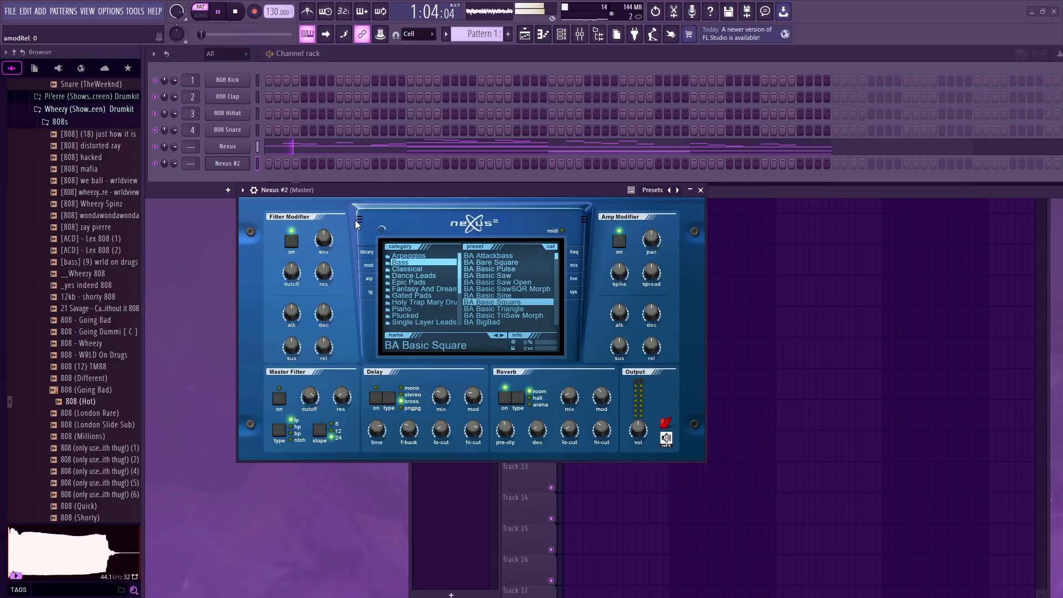
{"action": "left_click", "coordinate": [543, 36]}
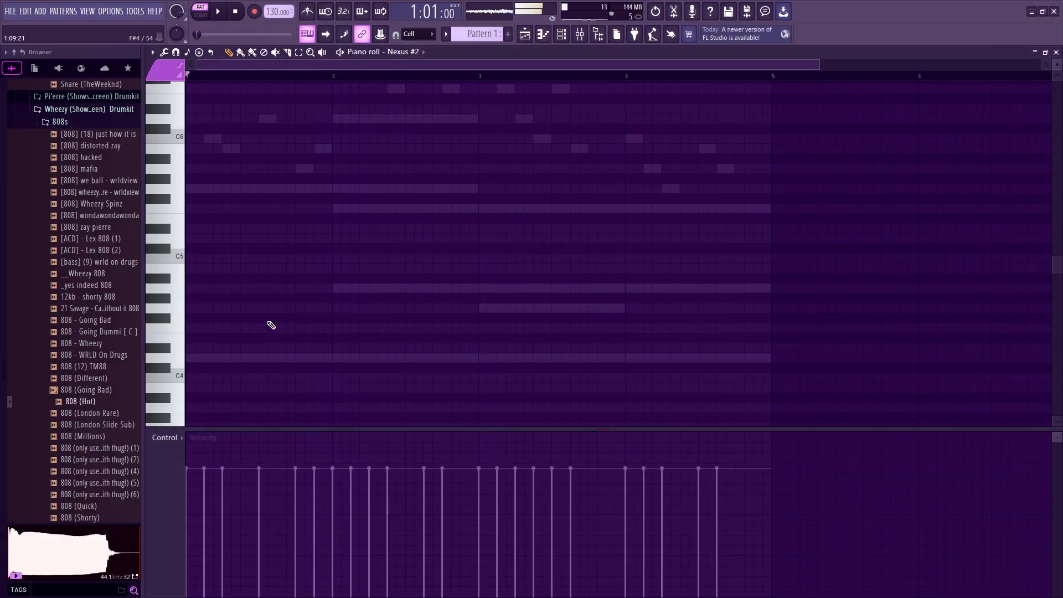
Step: Draw a bass line of one-bar D4, A4 and F4 notes in bars 1 to 3, and half-bar C4 and D4 notes in bar 4
{"action": "left_click", "coordinate": [222, 360]}
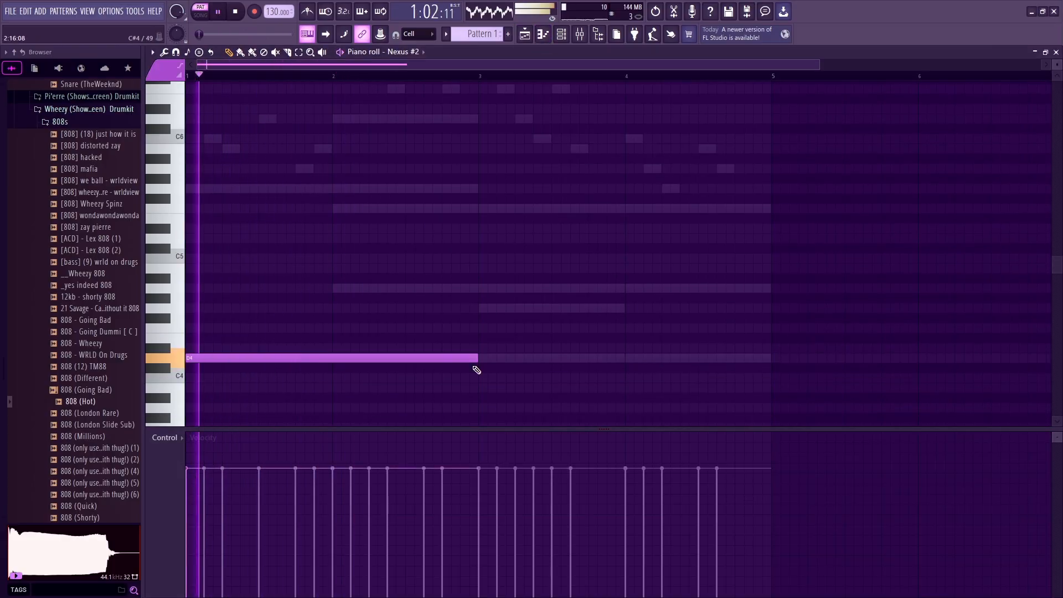
{"action": "left_click_drag", "start_coordinate": [475, 361], "coordinate": [332, 357]}
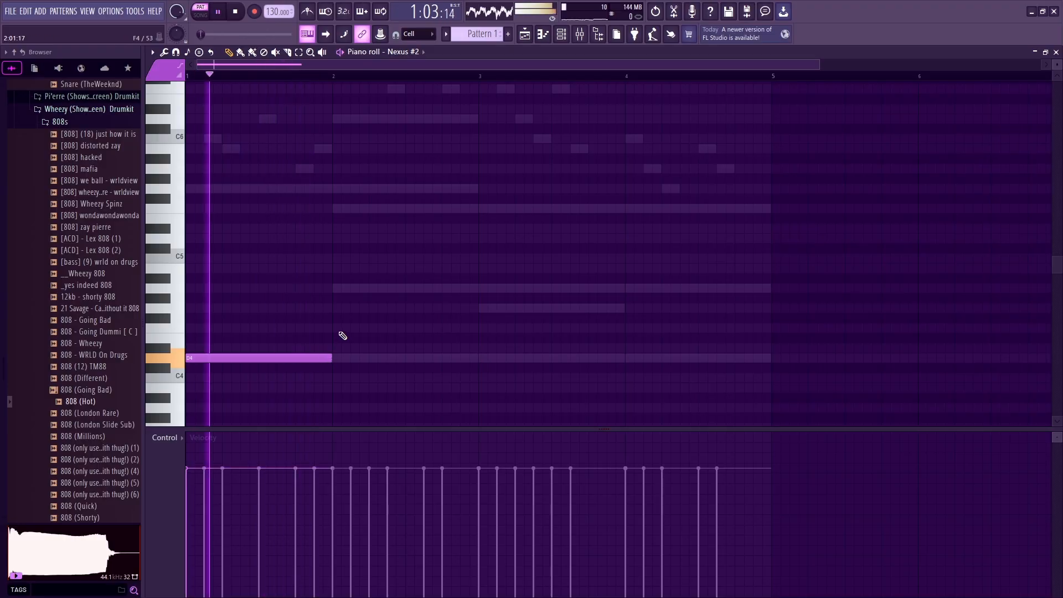
{"action": "left_click", "coordinate": [336, 288]}
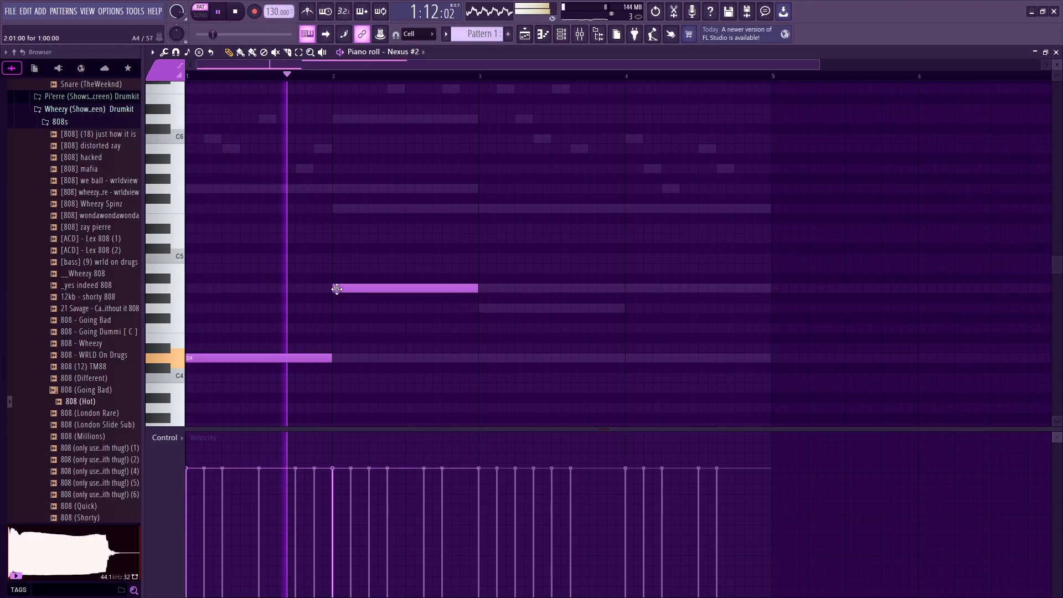
{"action": "left_click", "coordinate": [482, 329]}
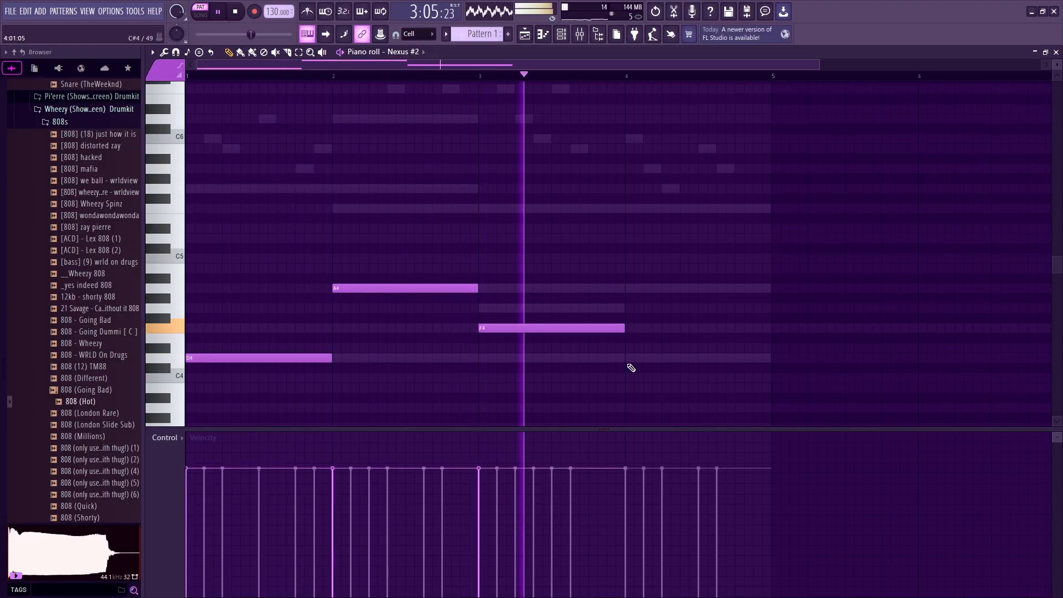
{"action": "left_click", "coordinate": [630, 377]}
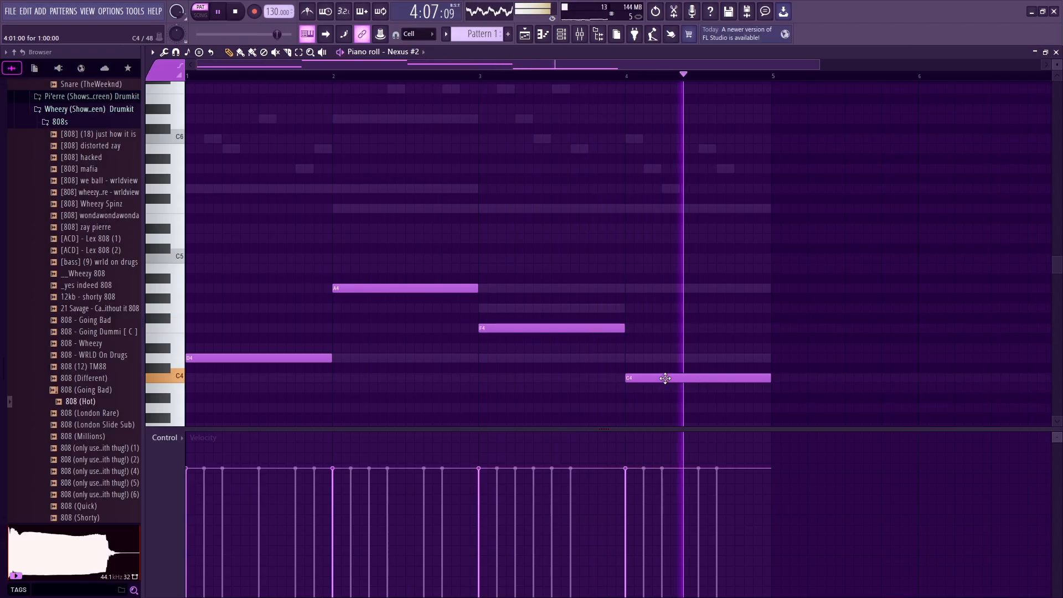
{"action": "left_click_drag", "start_coordinate": [767, 377], "coordinate": [698, 377]}
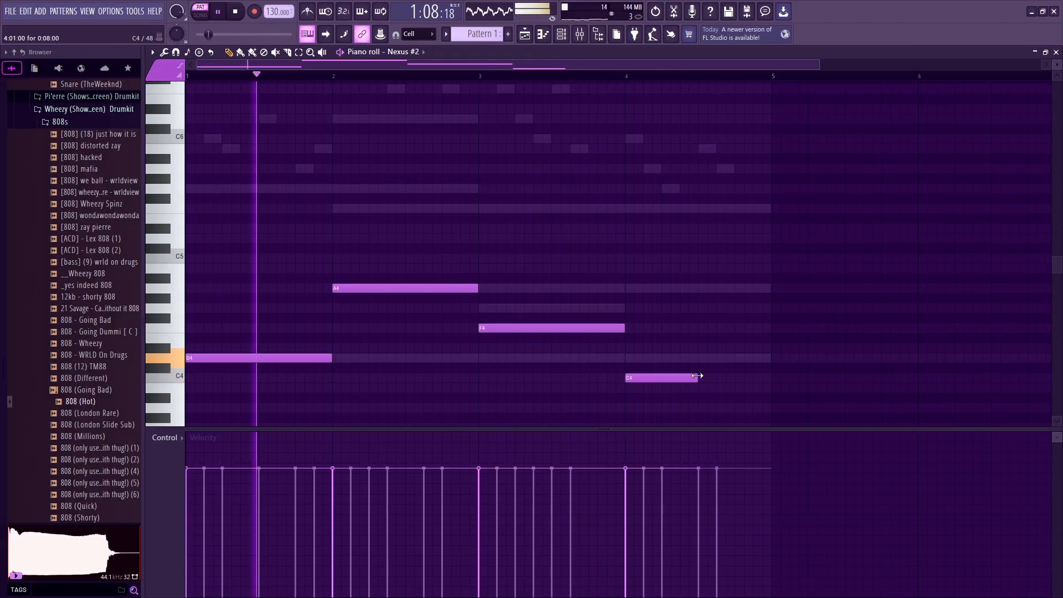
{"action": "left_click", "coordinate": [702, 358]}
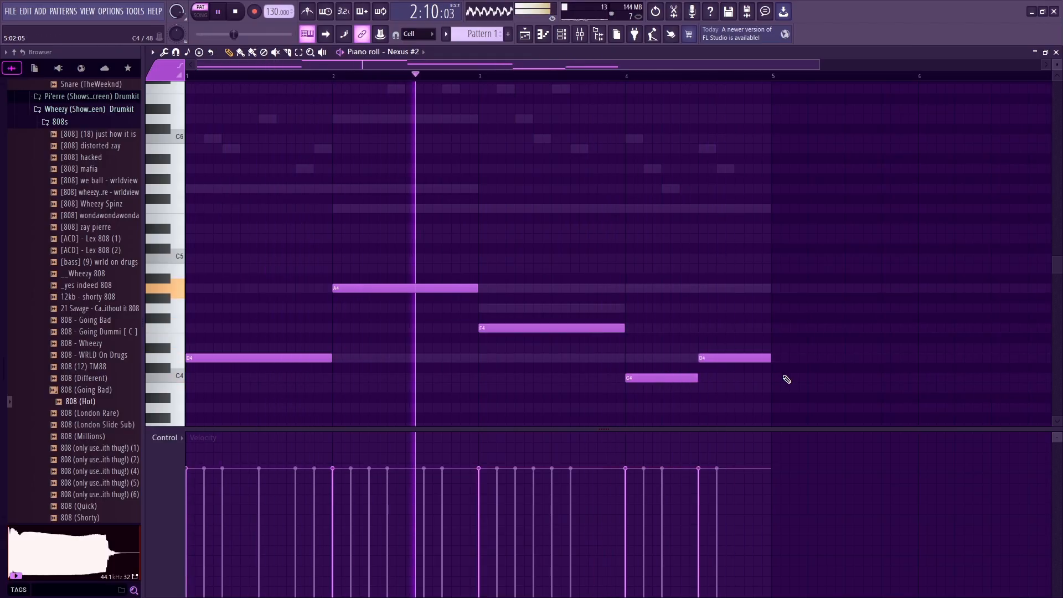
Step: Try one-step F4 notes near the start of bar 1 above the long D4, and remove them
{"action": "left_click", "coordinate": [198, 328]}
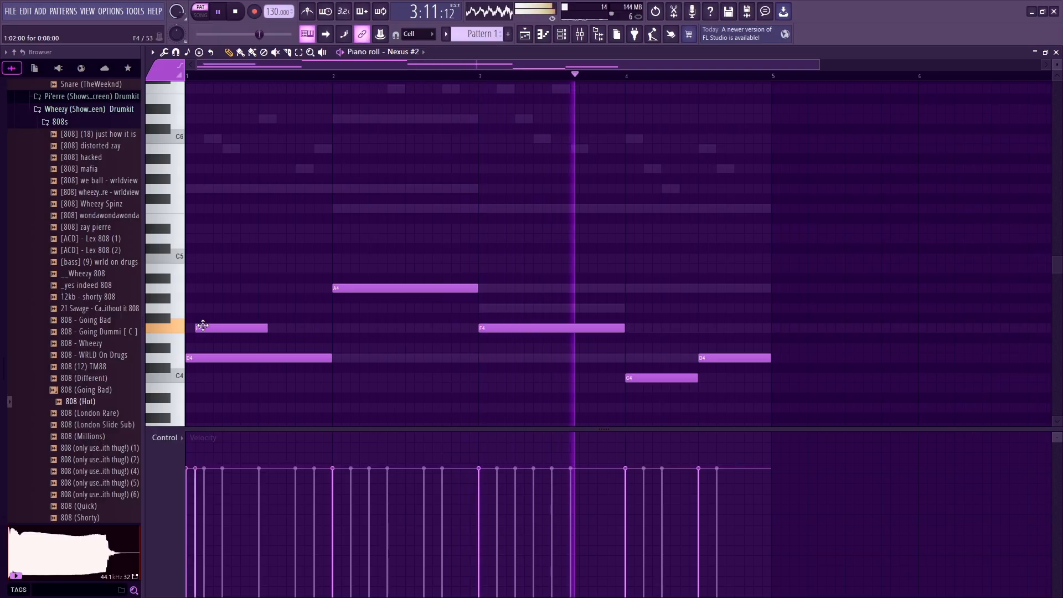
{"action": "left_click_drag", "start_coordinate": [267, 330], "coordinate": [202, 330]}
{"action": "left_click", "coordinate": [209, 328]}
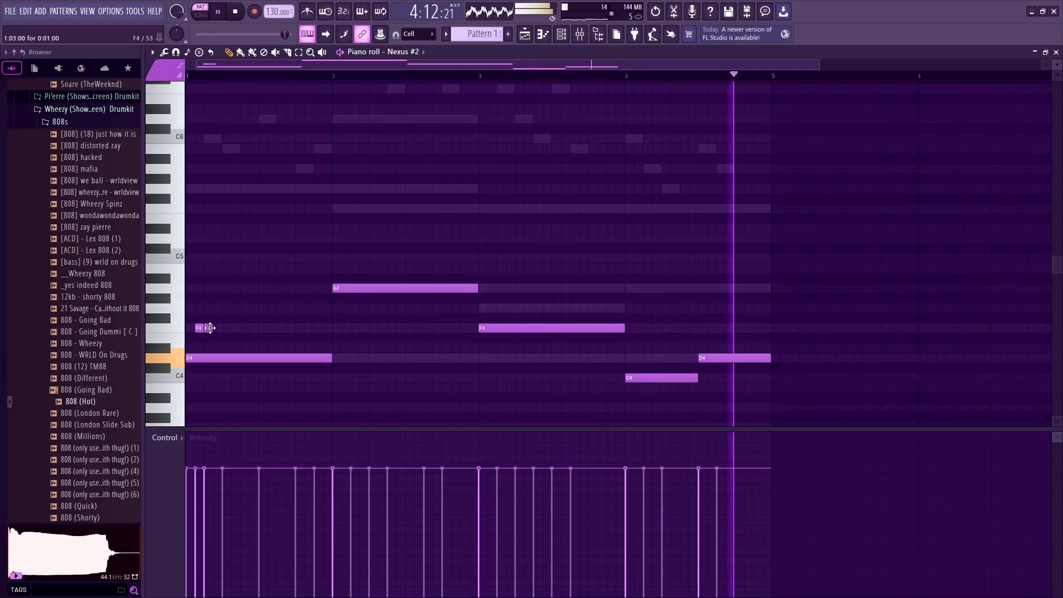
{"action": "left_click", "coordinate": [217, 328]}
{"action": "right_click", "coordinate": [199, 328]}
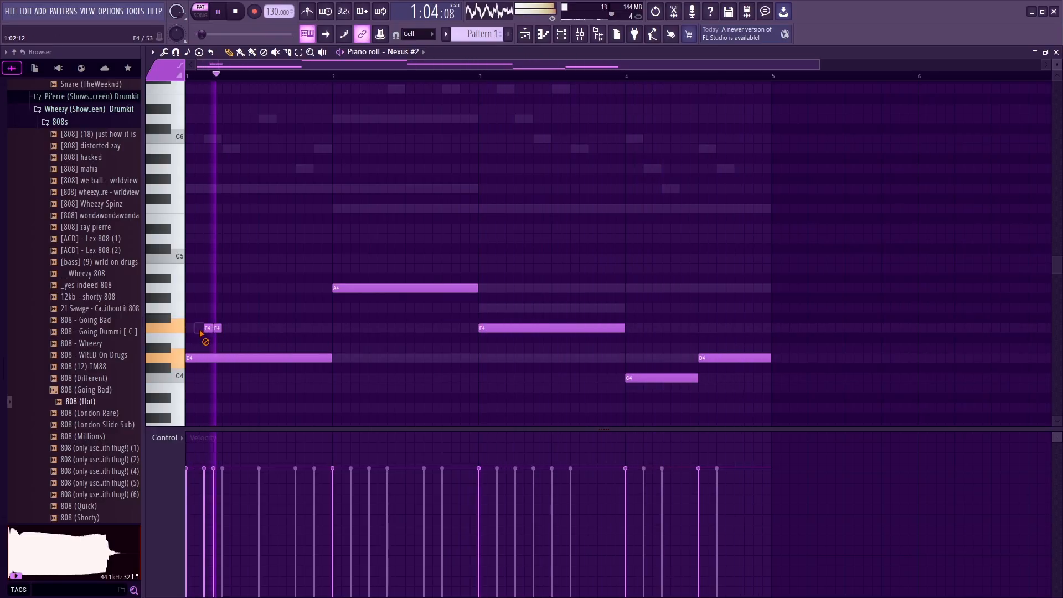
{"action": "right_click", "coordinate": [208, 328]}
{"action": "right_click", "coordinate": [216, 328]}
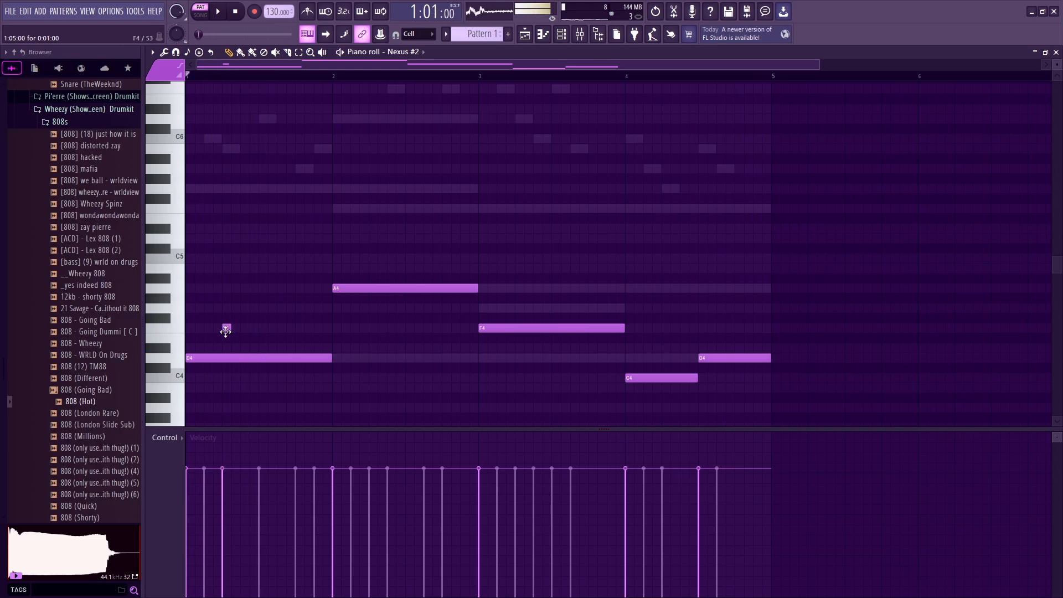
Step: Try a rhythm of spaced one-step F4 notes across bar 1 during playback, and delete all of them
{"action": "left_click", "coordinate": [226, 328]}
{"action": "key", "text": "space"}
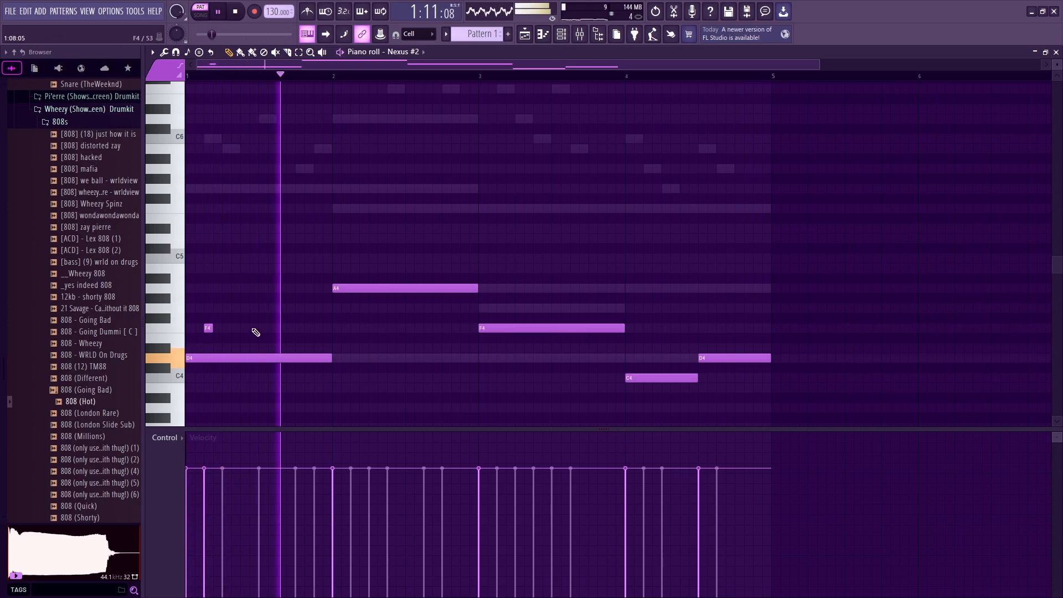
{"action": "left_click", "coordinate": [245, 328]}
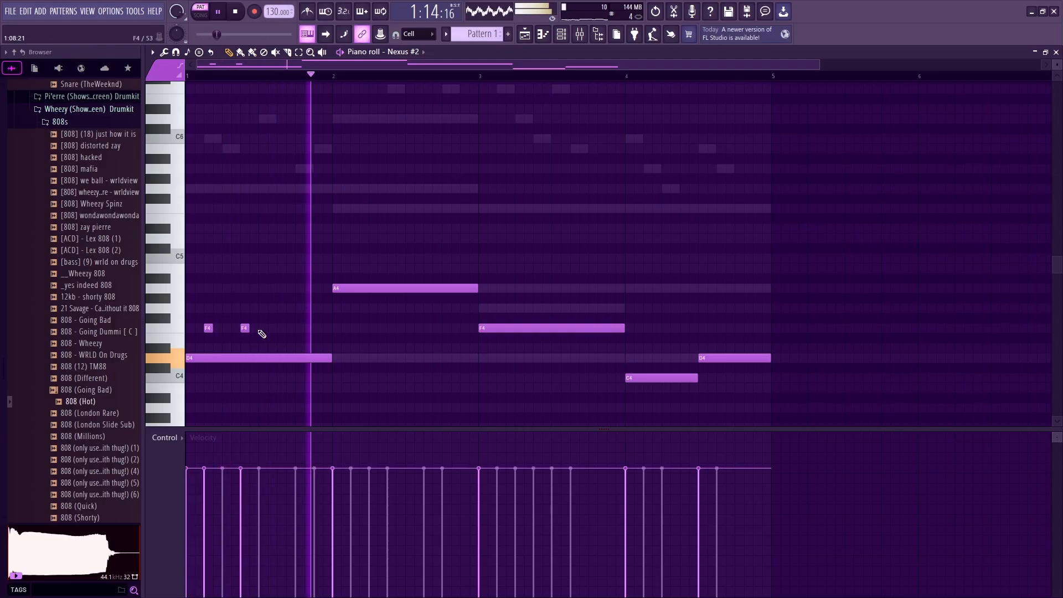
{"action": "left_click", "coordinate": [272, 328]}
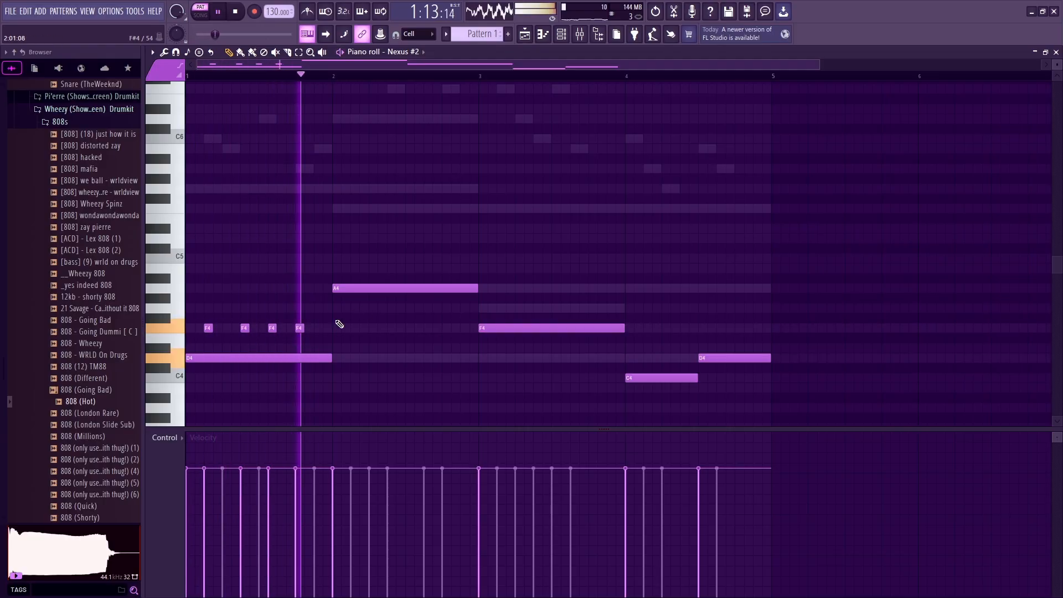
{"action": "left_click", "coordinate": [308, 328]}
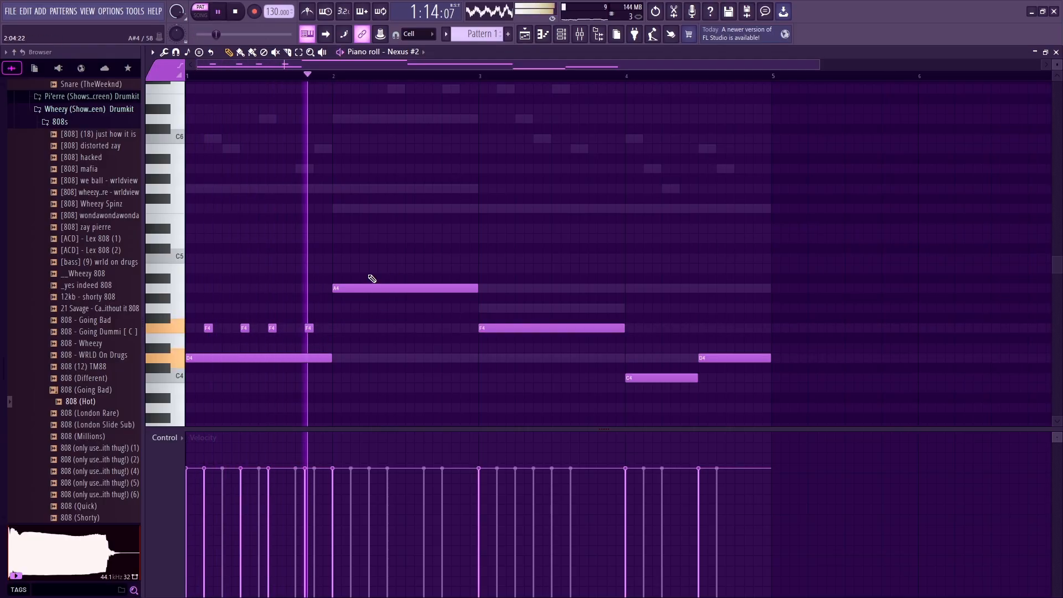
{"action": "key", "text": "space"}
{"action": "right_click", "coordinate": [310, 327]}
{"action": "right_click", "coordinate": [271, 328]}
{"action": "right_click", "coordinate": [245, 328]}
{"action": "right_click", "coordinate": [208, 327]}
{"action": "key", "text": "space"}
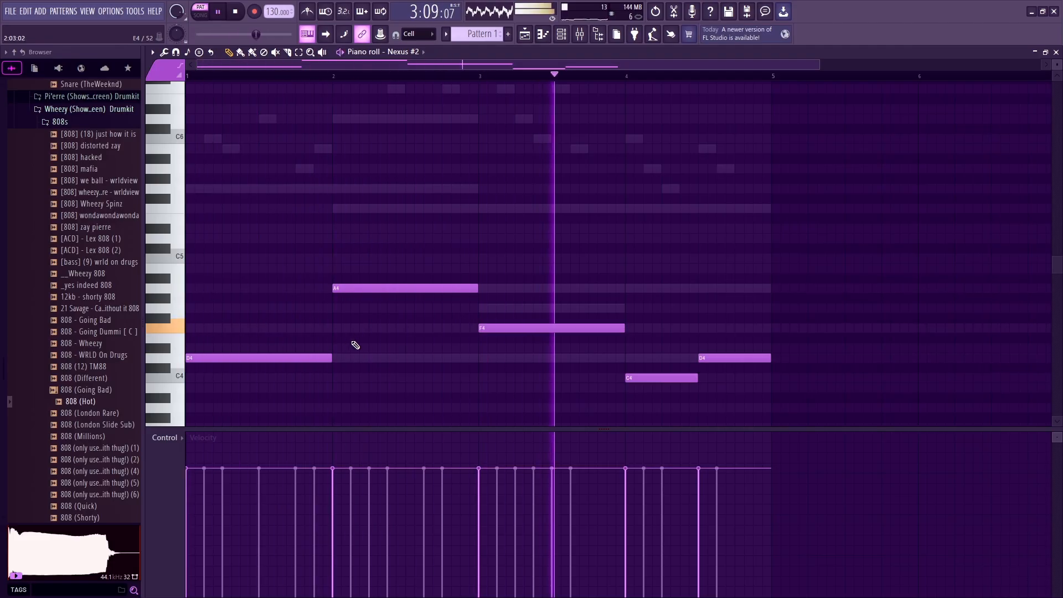
Step: Shorten the bar 1 D4 to four steps and fill the rest of the bar with three equal D4 notes
{"action": "left_click_drag", "start_coordinate": [331, 358], "coordinate": [219, 360]}
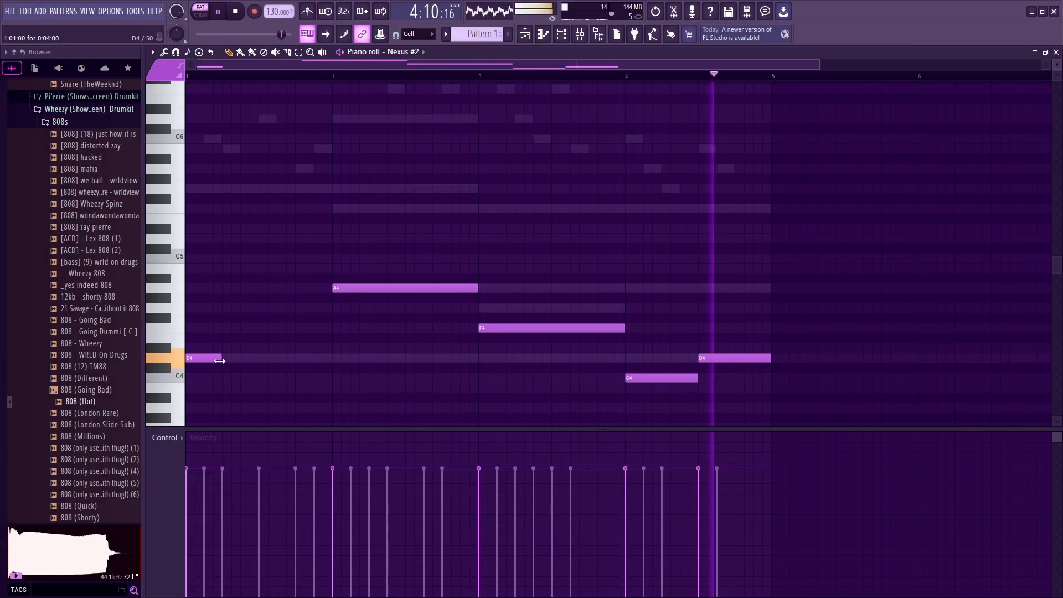
{"action": "left_click", "coordinate": [226, 360]}
{"action": "left_click", "coordinate": [264, 360]}
{"action": "left_click", "coordinate": [298, 358]}
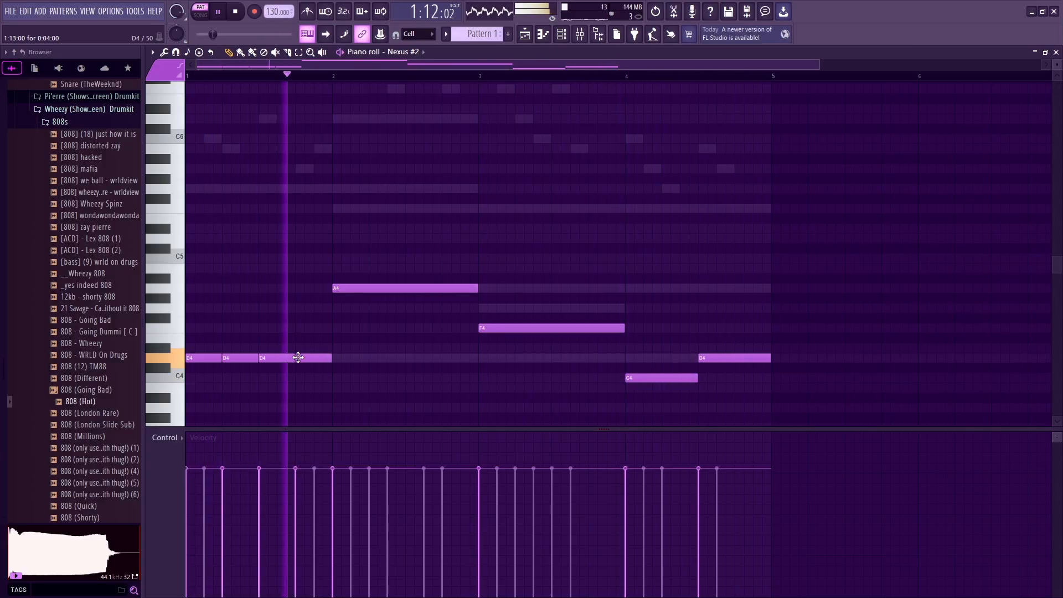
Step: Rework the bar 1 D4 rhythm with two-step notes at steps 5, 7 and 11, keeping four-step notes only at steps 1 and 13
{"action": "right_click", "coordinate": [208, 358]}
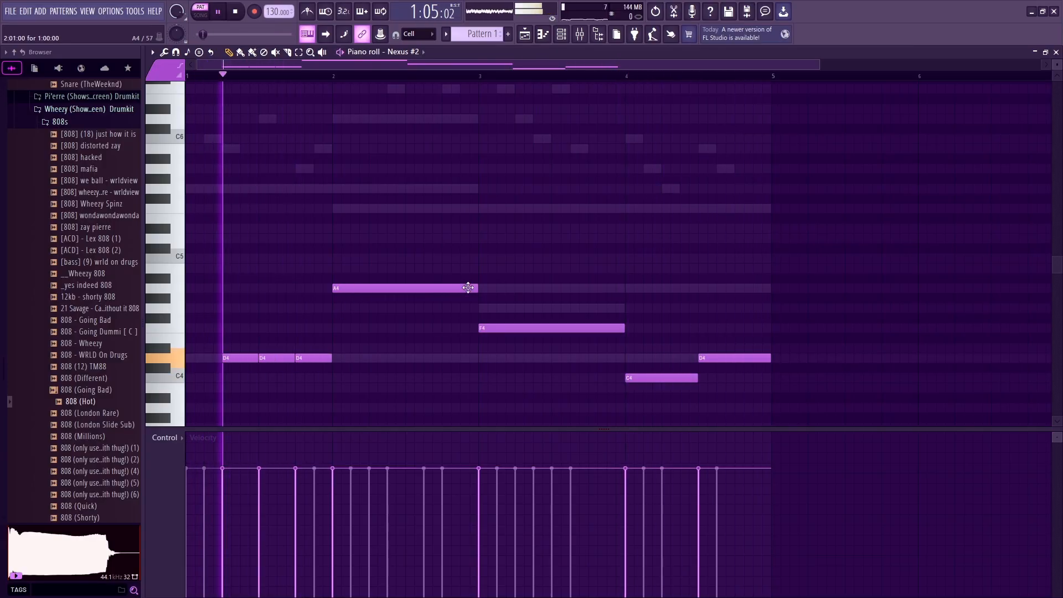
{"action": "key", "text": "space"}
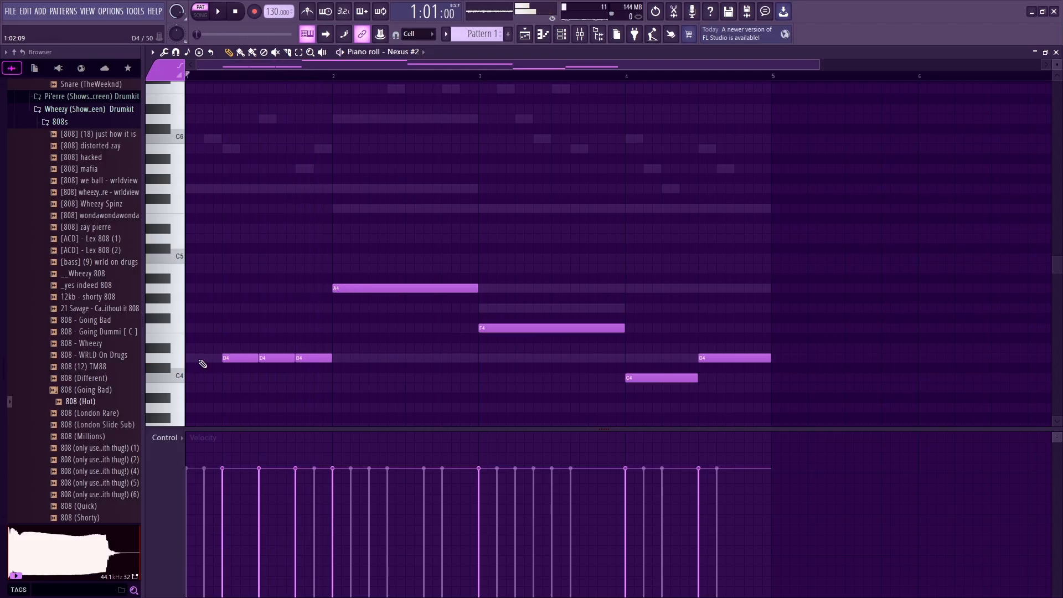
{"action": "key", "text": "space"}
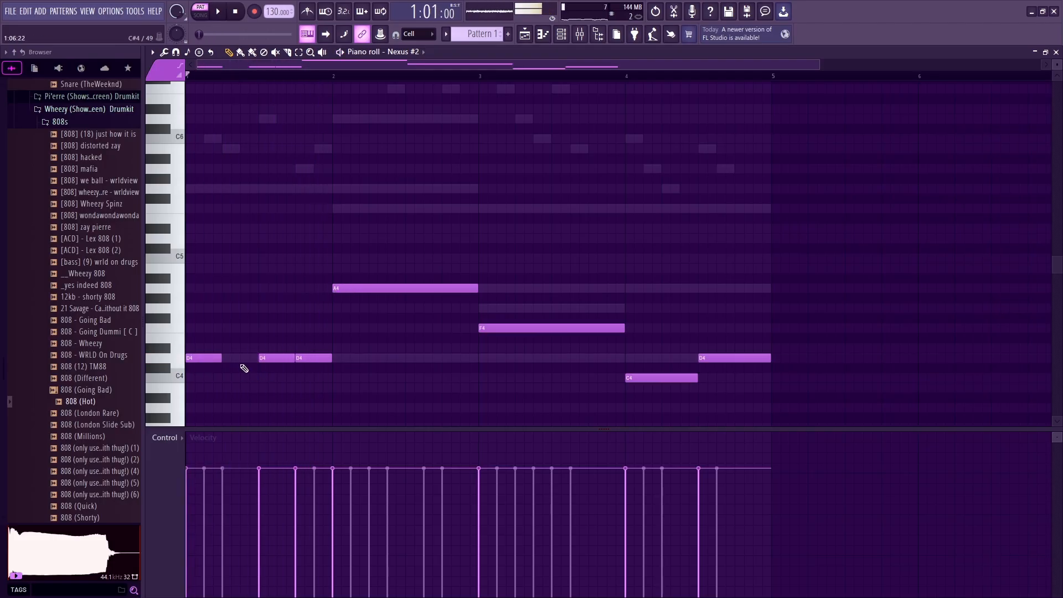
{"action": "left_click_drag", "start_coordinate": [256, 359], "coordinate": [233, 358]}
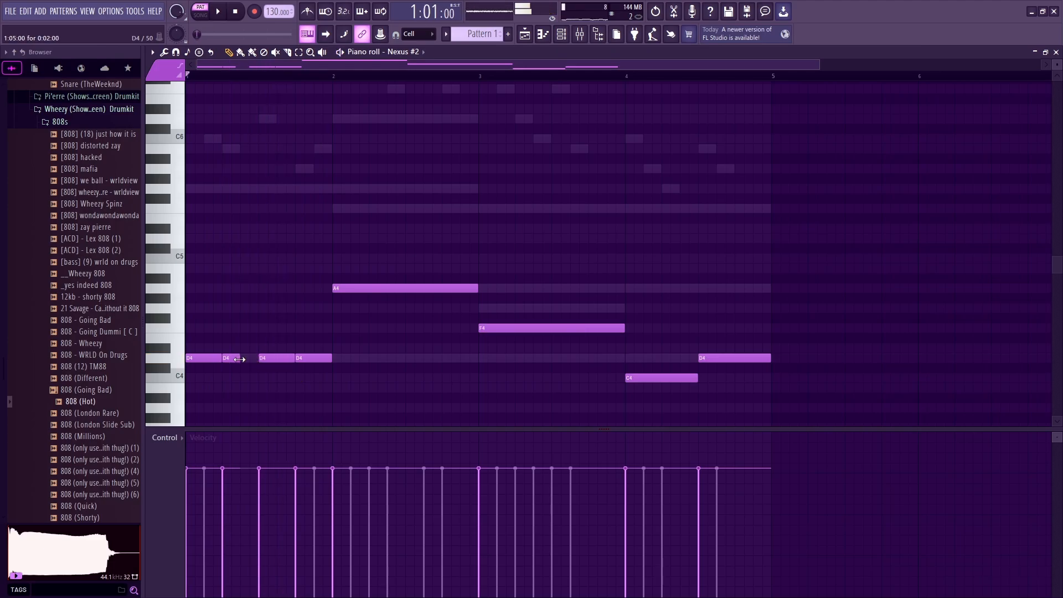
{"action": "left_click", "coordinate": [242, 358]}
{"action": "right_click", "coordinate": [274, 358]}
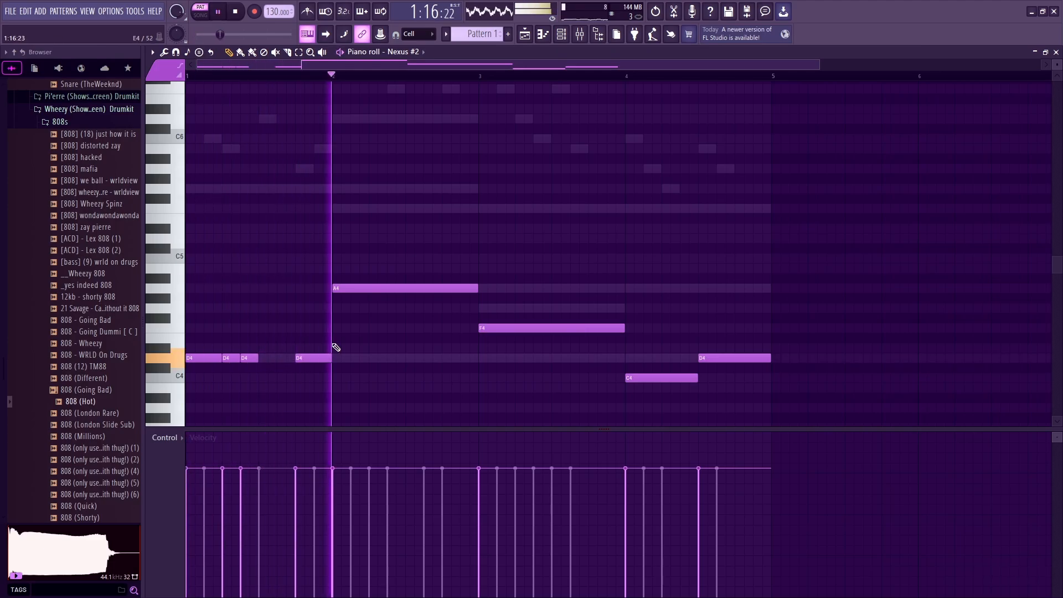
{"action": "key", "text": "space"}
{"action": "key", "text": "space"}
{"action": "left_click", "coordinate": [281, 358]}
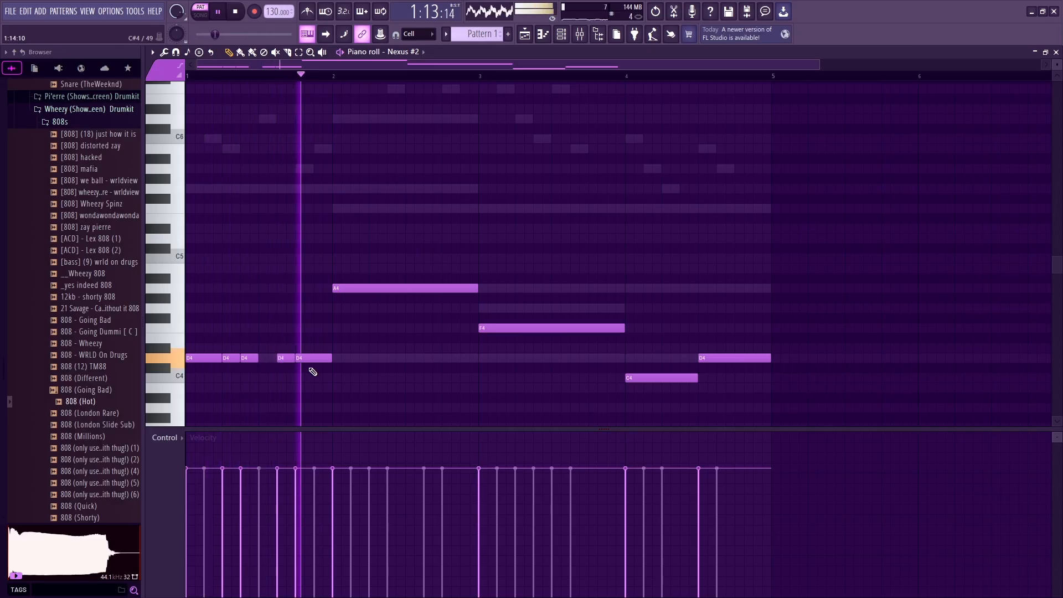
Step: Replace the long notes in bars 2 and 3 with copies of the bar 1 rhythm on G4 and F4
{"action": "right_click", "coordinate": [462, 286]}
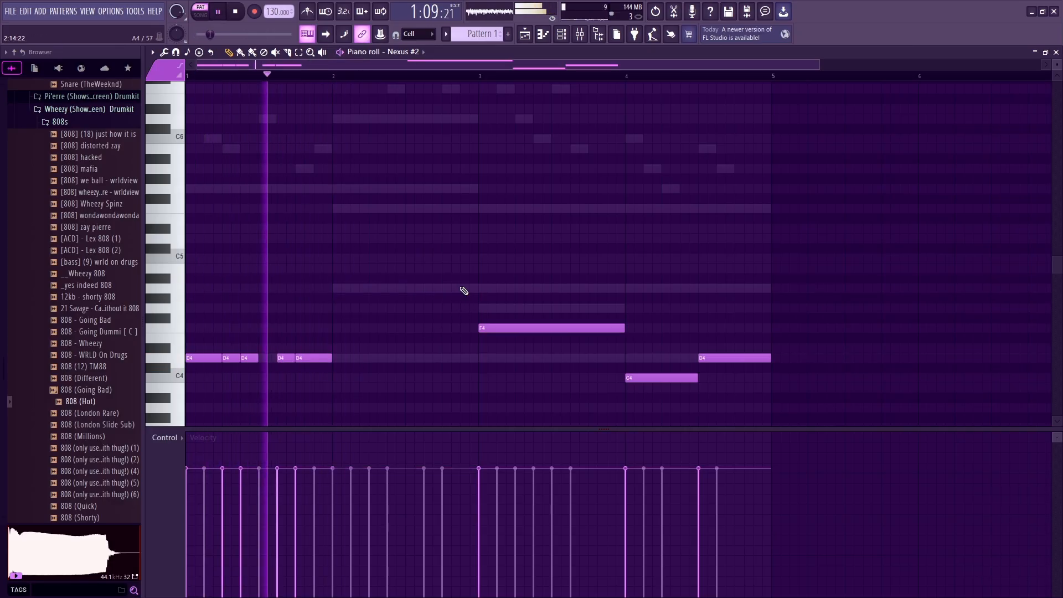
{"action": "left_click_drag", "start_coordinate": [380, 294], "coordinate": [208, 401]}
{"action": "mouse_move", "coordinate": [212, 359]}
{"action": "left_mouse_down"}
{"action": "mouse_move", "coordinate": [331, 338]}
{"action": "mouse_move", "coordinate": [367, 310]}
{"action": "left_mouse_up"}
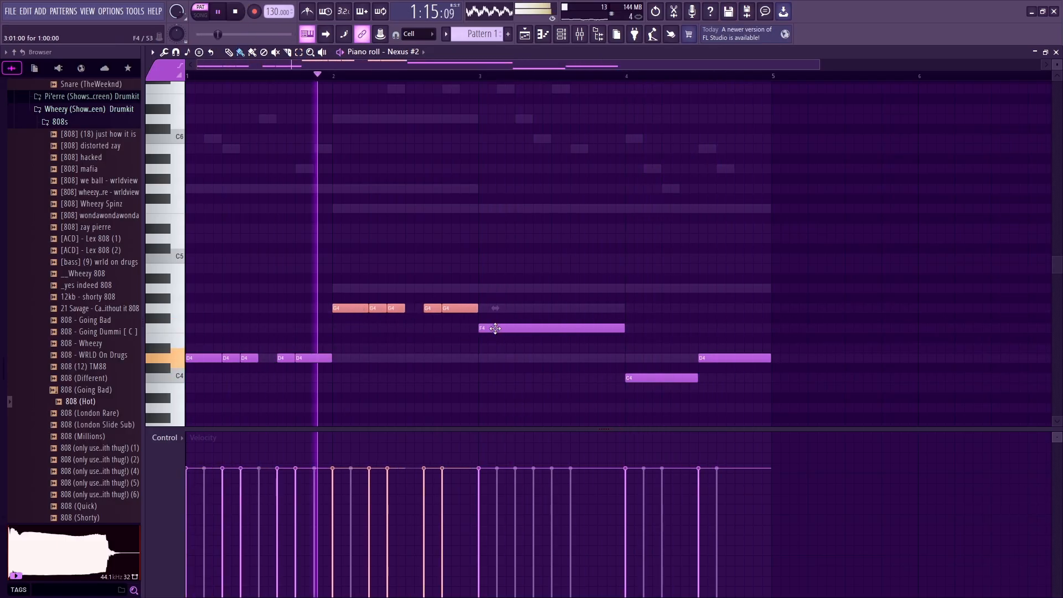
{"action": "right_click", "coordinate": [479, 329]}
{"action": "mouse_move", "coordinate": [248, 359]}
{"action": "left_mouse_down"}
{"action": "mouse_move", "coordinate": [485, 350]}
{"action": "mouse_move", "coordinate": [501, 331]}
{"action": "left_mouse_up"}
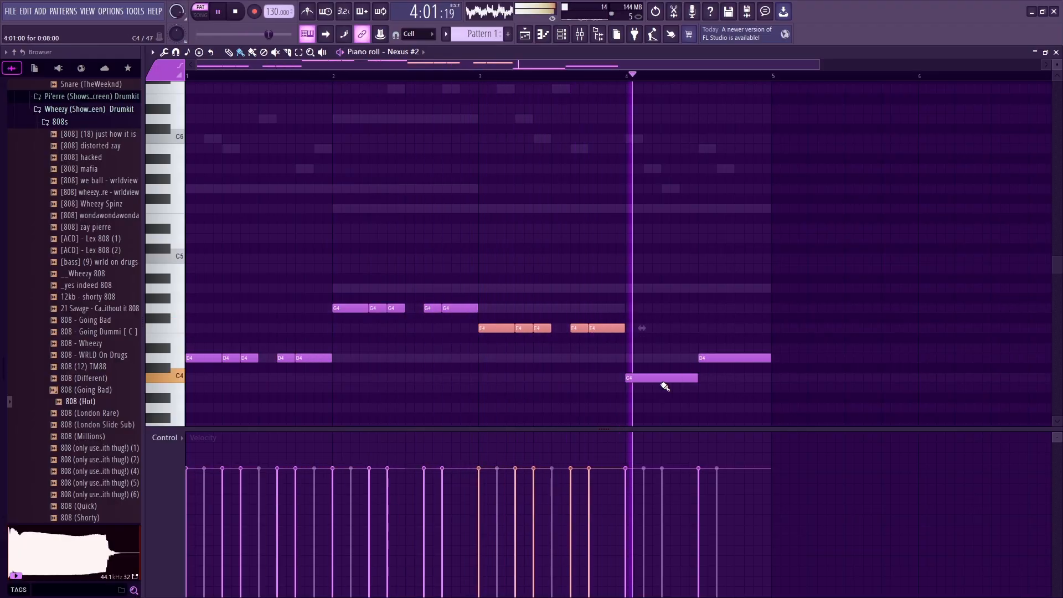
Step: Replace the bar 4 notes with the bar 1 rhythm on C4, raise its last two notes to D4, and close the piano roll
{"action": "mouse_move", "coordinate": [217, 358]}
{"action": "left_mouse_down"}
{"action": "mouse_move", "coordinate": [669, 417]}
{"action": "mouse_move", "coordinate": [655, 415]}
{"action": "mouse_move", "coordinate": [635, 378]}
{"action": "left_mouse_up"}
{"action": "right_click", "coordinate": [662, 377]}
{"action": "right_click", "coordinate": [736, 357]}
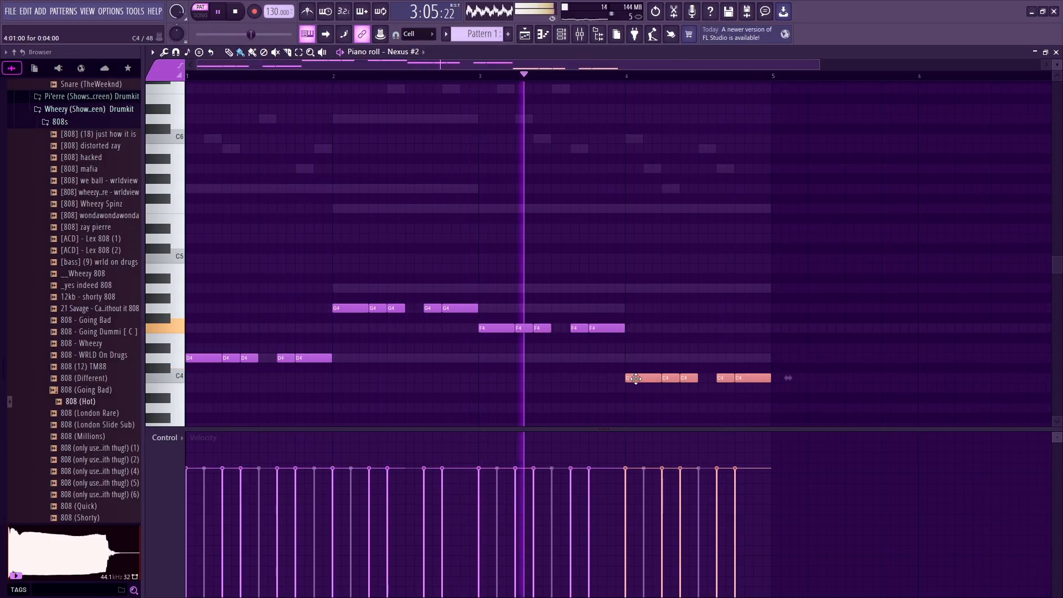
{"action": "left_click_drag", "start_coordinate": [715, 335], "coordinate": [771, 415]}
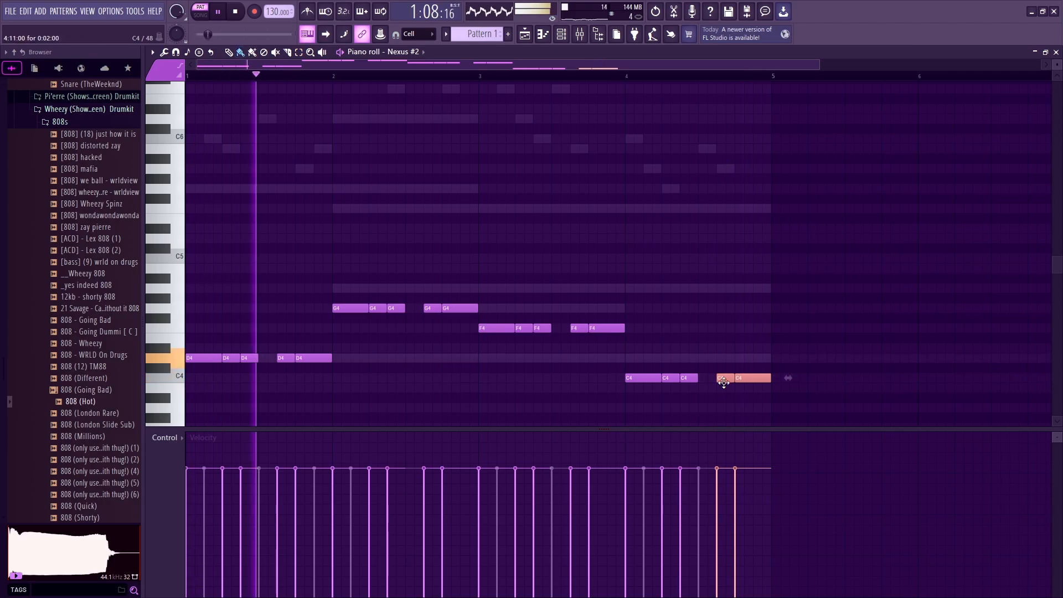
{"action": "left_click_drag", "start_coordinate": [723, 382], "coordinate": [723, 362]}
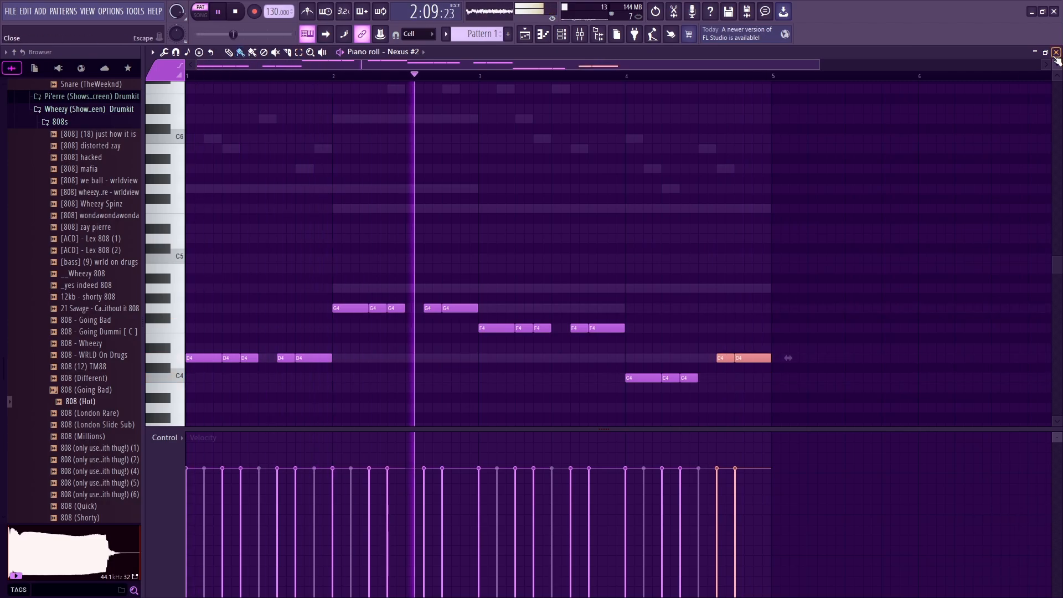
{"action": "left_click", "coordinate": [1056, 52]}
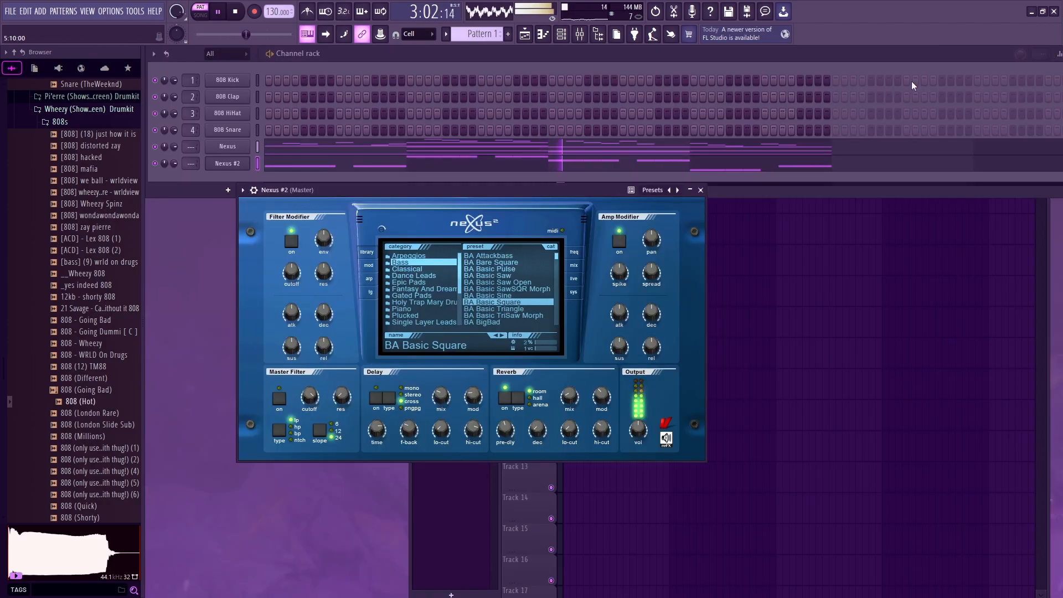
Step: Try the Plucked presets from PL Dance Seq to PL Dr Chaotica on the first Nexus channel
{"action": "left_click", "coordinate": [227, 149]}
{"action": "left_click", "coordinate": [422, 273]}
{"action": "left_click", "coordinate": [470, 280]}
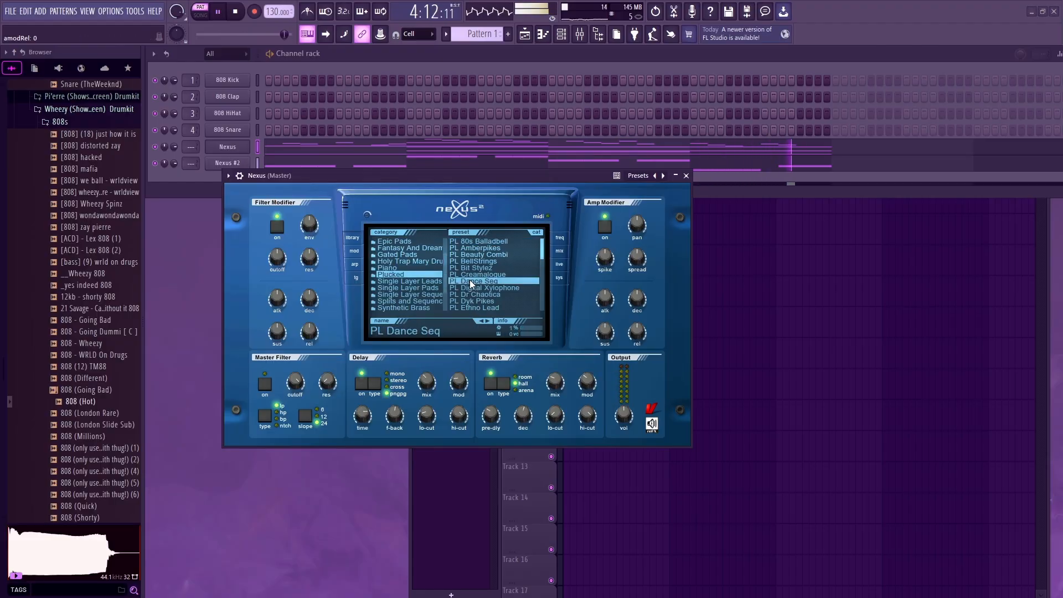
{"action": "left_click", "coordinate": [488, 321]}
{"action": "left_click", "coordinate": [488, 321]}
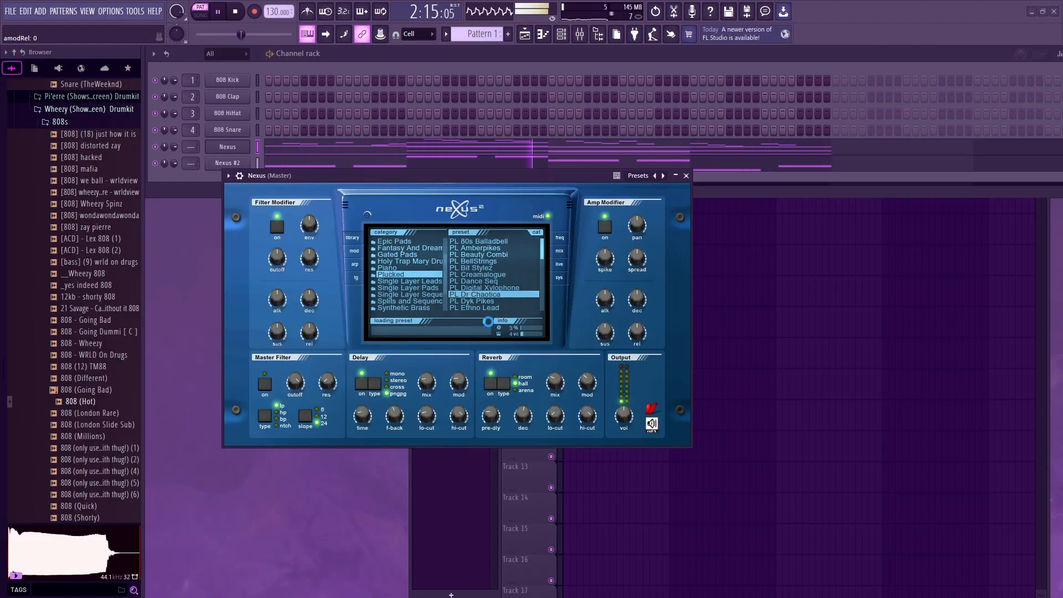
Step: Audition Holy Trap Mary (7) on the first Nexus and switch to the preset Holy Trap Mary (133)
{"action": "left_click", "coordinate": [419, 261]}
{"action": "left_click", "coordinate": [469, 280]}
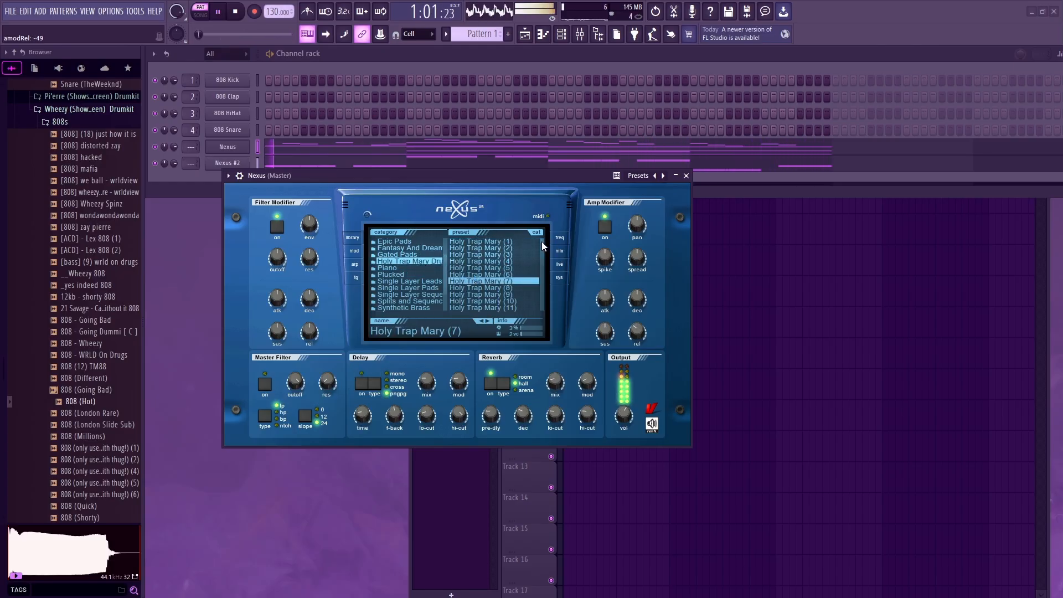
{"action": "left_click_drag", "start_coordinate": [541, 242], "coordinate": [518, 288]}
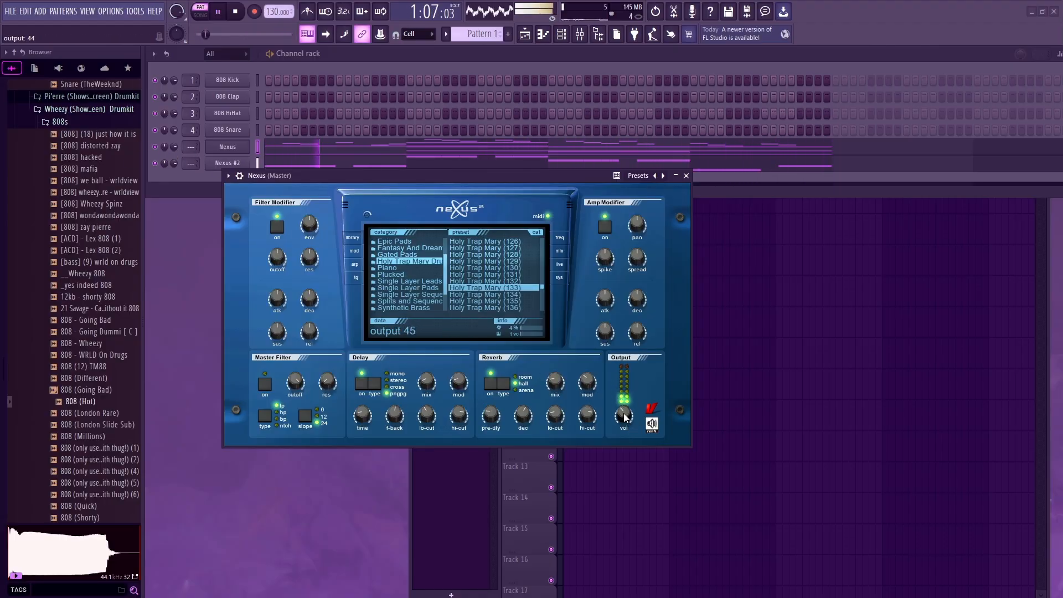
Step: Close the Nexus window and fill the 808 Kick channel with a hit every 4 steps
{"action": "left_click", "coordinate": [687, 176]}
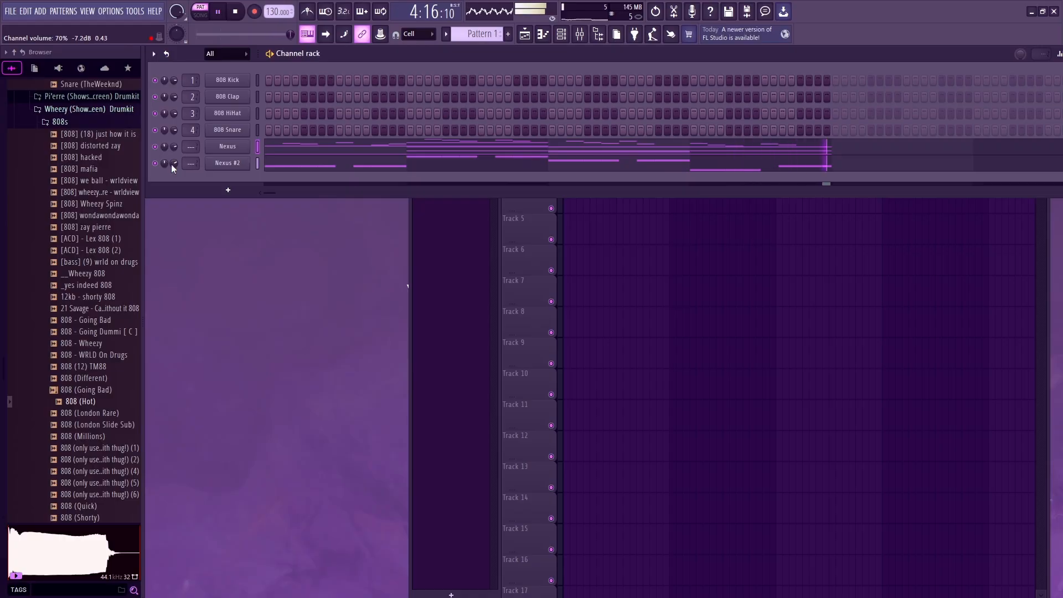
{"action": "right_click", "coordinate": [227, 81]}
{"action": "left_click", "coordinate": [373, 122]}
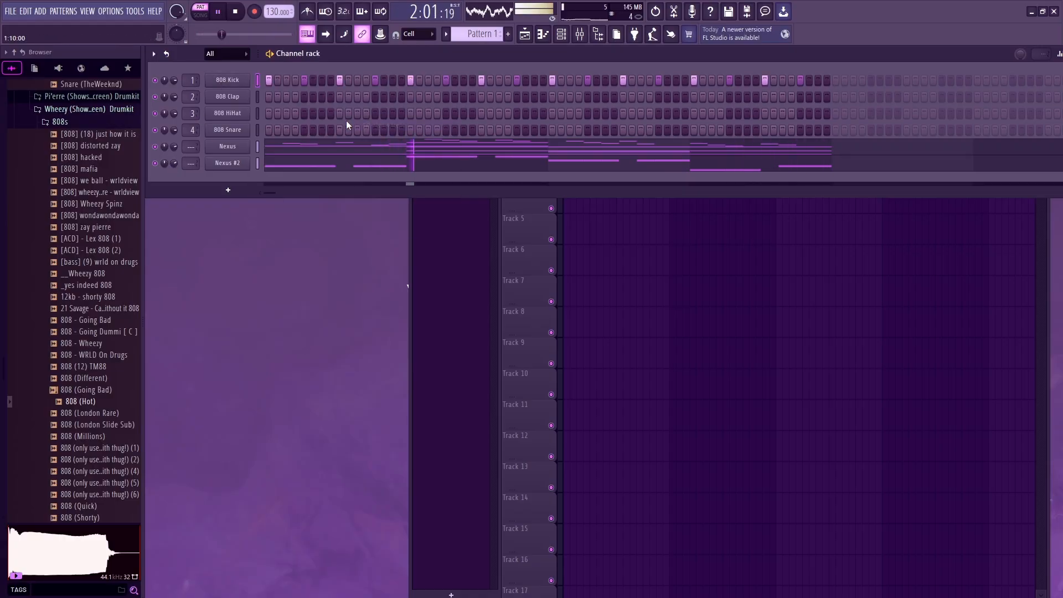
Step: Lower the first Nexus's output volume to about 35, close its window and adjust its channel volume slightly
{"action": "left_click", "coordinate": [227, 147]}
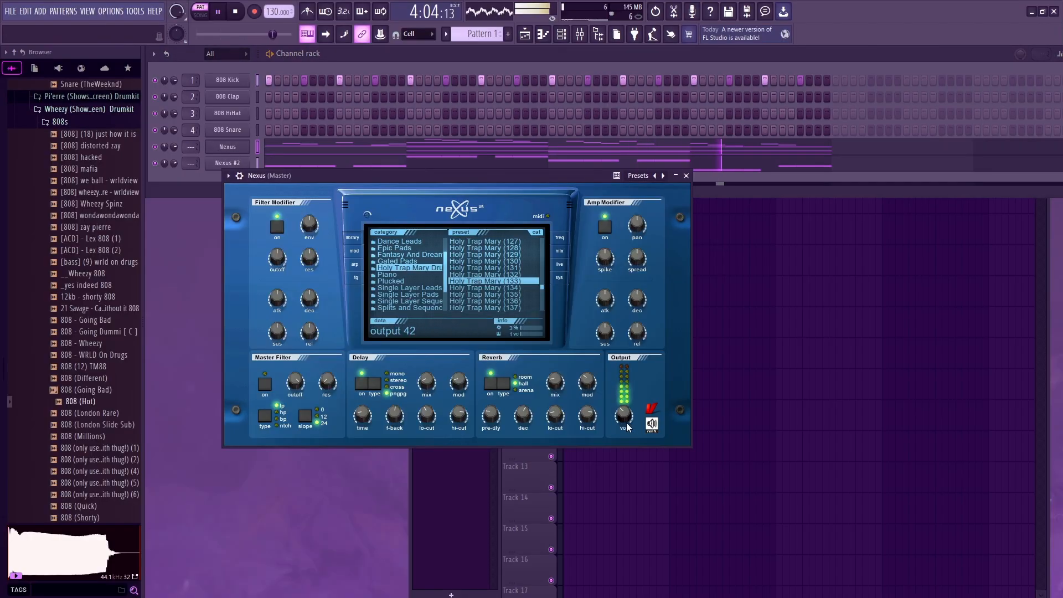
{"action": "scroll", "coordinate": [624, 417], "scroll_direction": "down", "scroll_amount": 7}
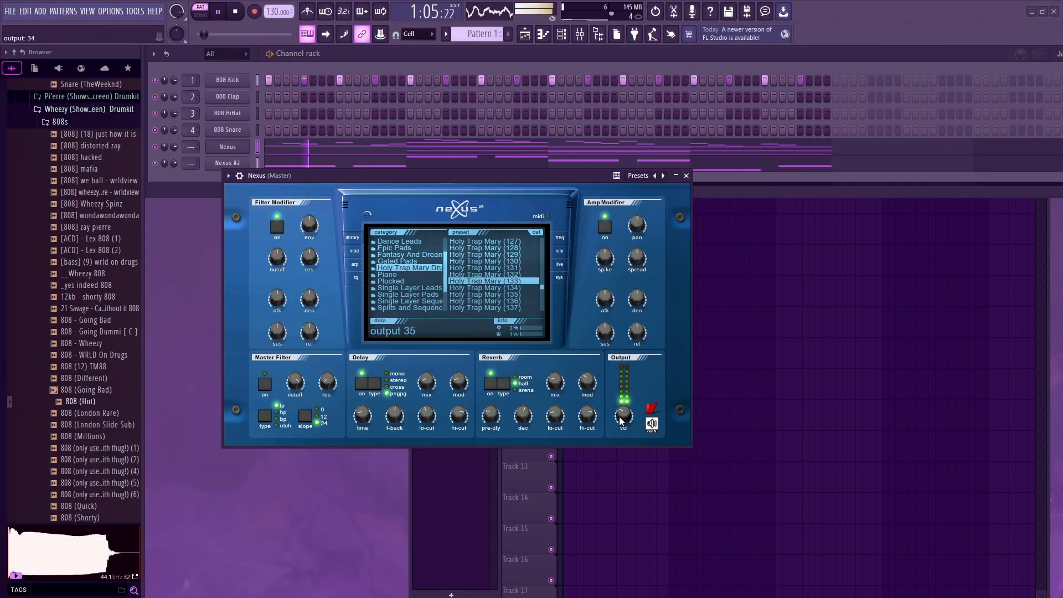
{"action": "left_click", "coordinate": [686, 176]}
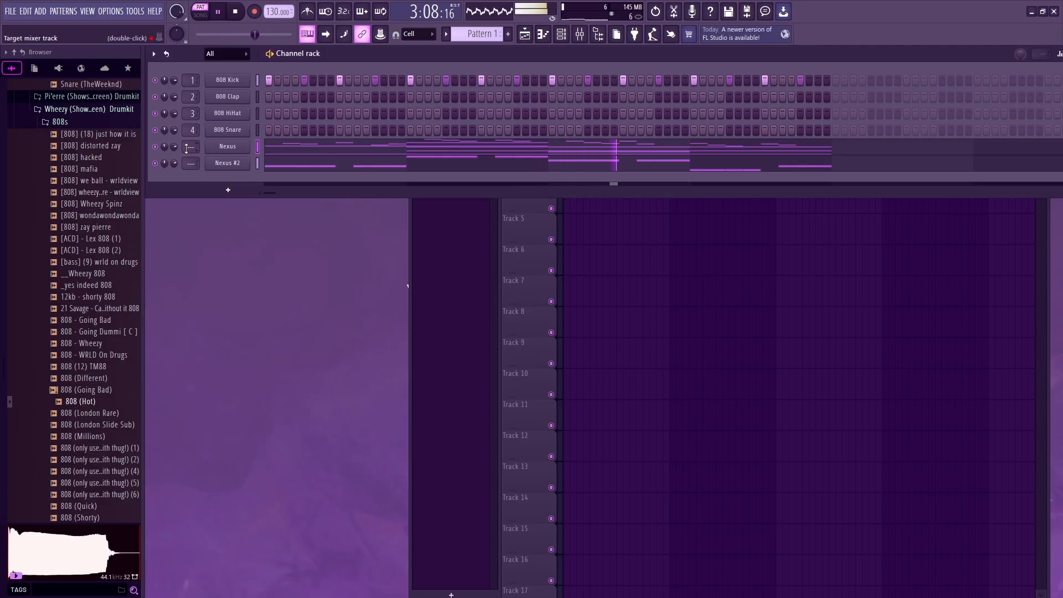
{"action": "left_click_drag", "start_coordinate": [174, 146], "coordinate": [174, 150]}
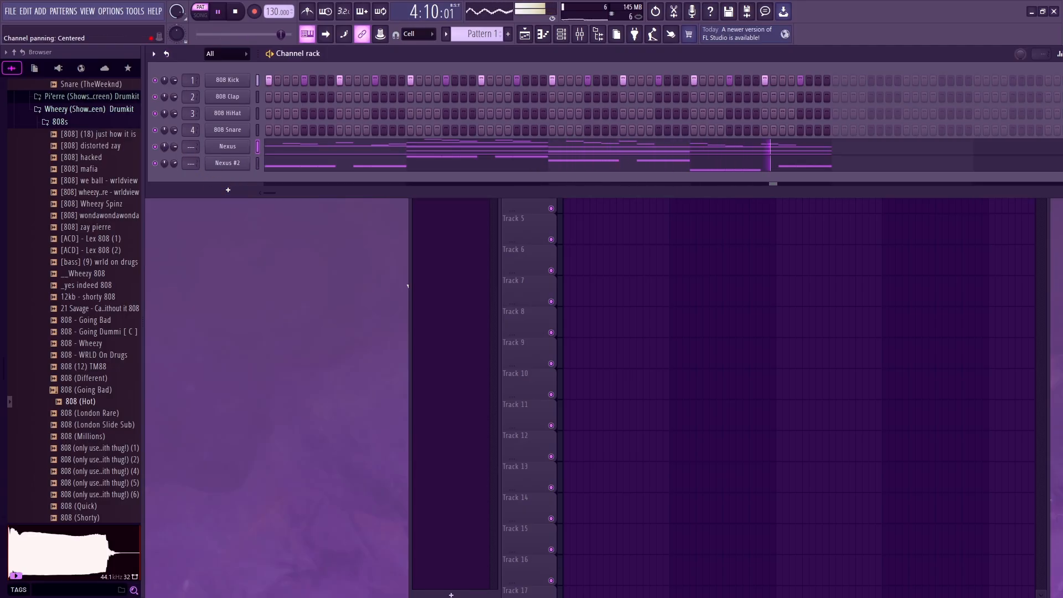
Step: Place 808 Clap and 808 HiHat hits on steps 5 and 13 of bars 1 and 2
{"action": "key", "text": "space"}
{"action": "left_click", "coordinate": [304, 97]}
{"action": "left_click", "coordinate": [304, 114]}
{"action": "left_click", "coordinate": [375, 96]}
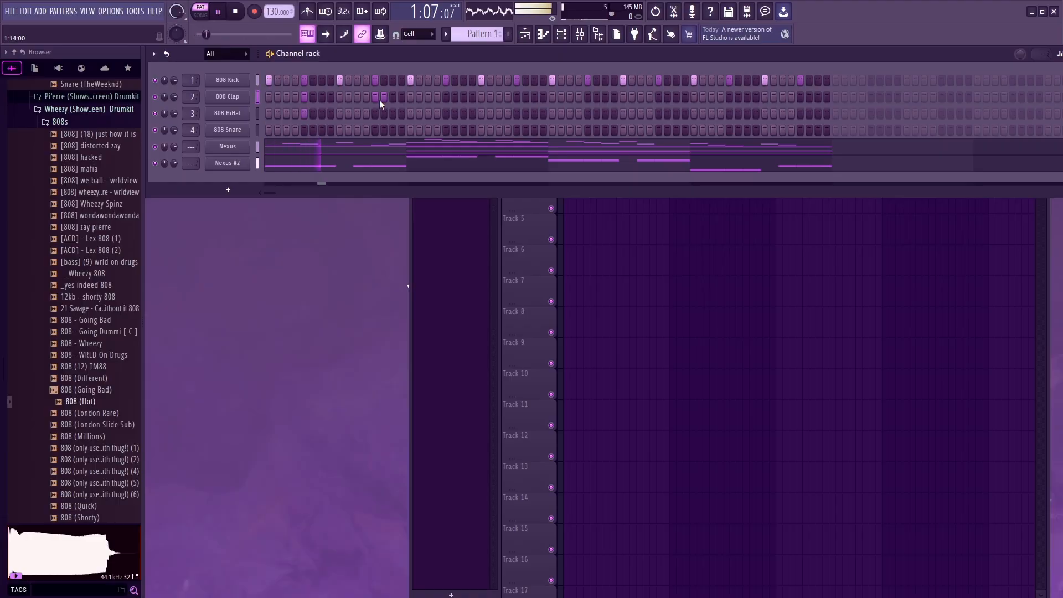
{"action": "left_click", "coordinate": [445, 97]}
{"action": "left_click", "coordinate": [445, 113]}
{"action": "left_click", "coordinate": [516, 97]}
{"action": "left_click", "coordinate": [517, 113]}
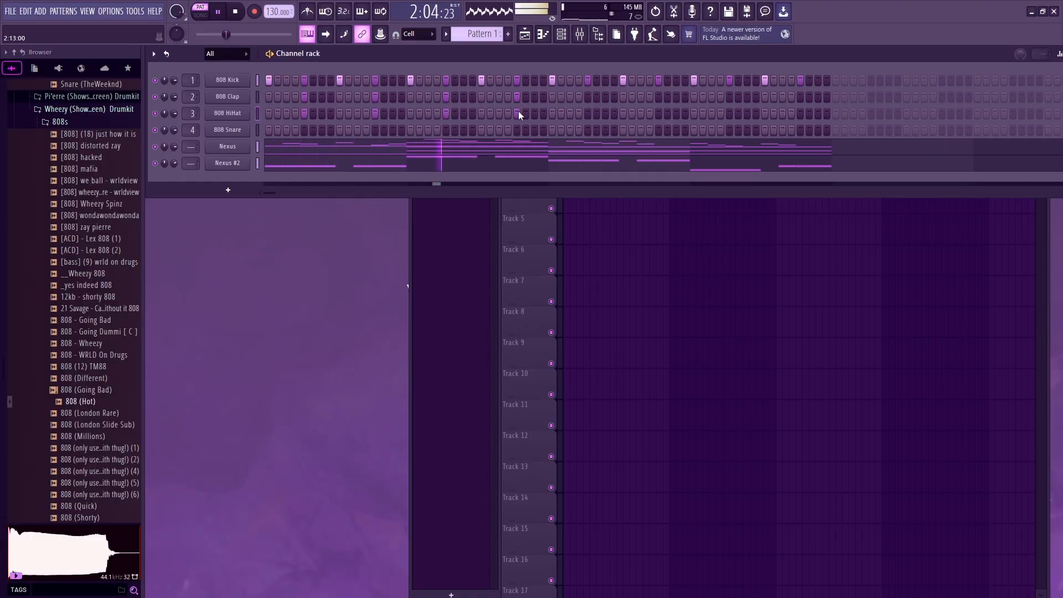
Step: Add 808 Clap and 808 HiHat hits on steps 5 and 13 of bars 3 and 4
{"action": "left_click", "coordinate": [587, 97]}
{"action": "left_click", "coordinate": [588, 113]}
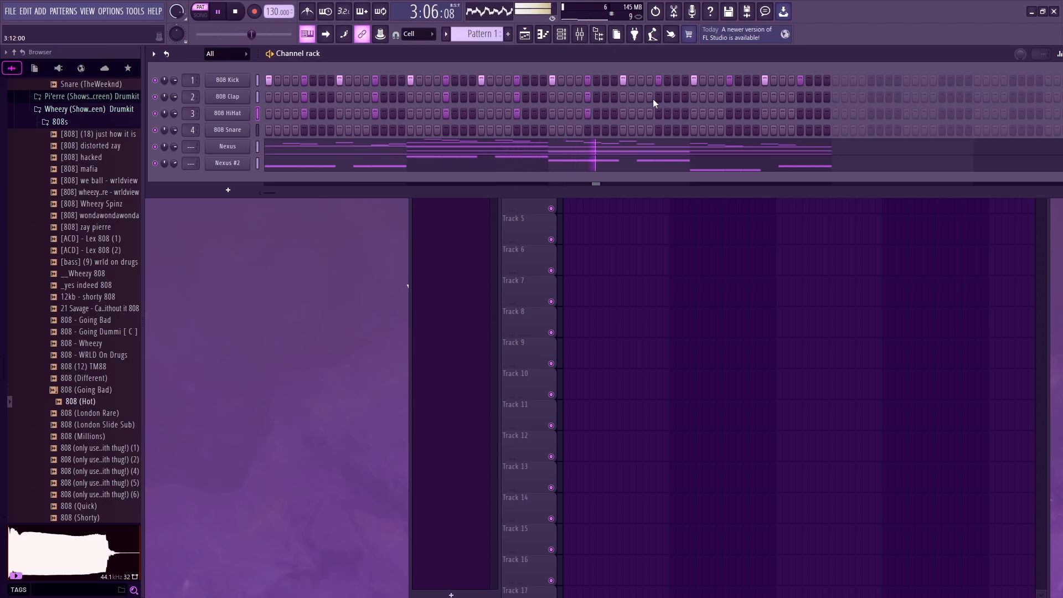
{"action": "left_click", "coordinate": [729, 97]}
{"action": "left_click", "coordinate": [729, 114]}
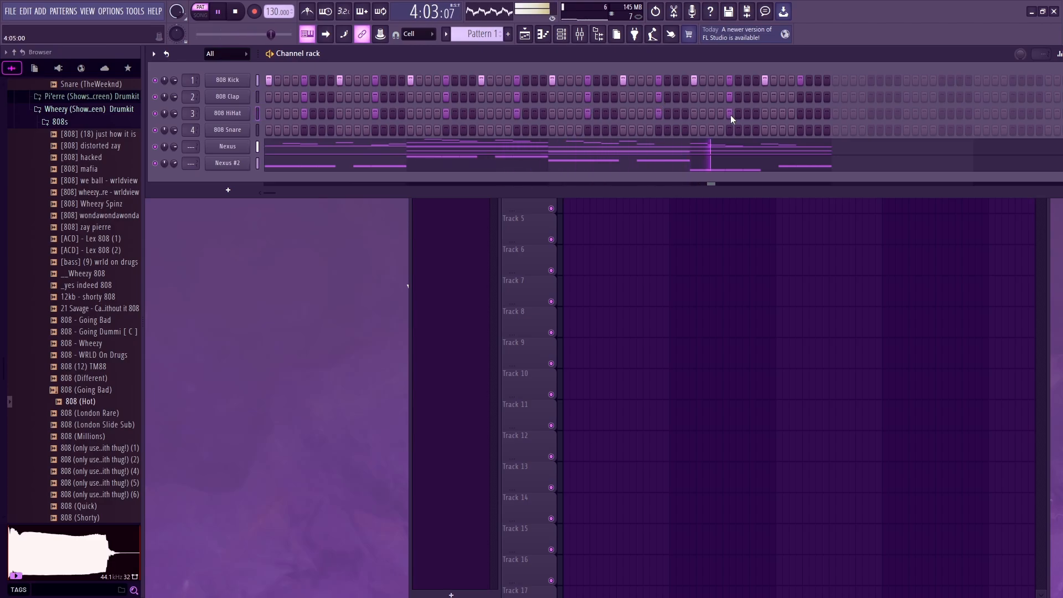
{"action": "left_click", "coordinate": [801, 97]}
{"action": "left_click", "coordinate": [800, 114]}
Step: Fill the 808 Snare channel every 8 steps and remove the hit on the first step of each bar
{"action": "right_click", "coordinate": [234, 129]}
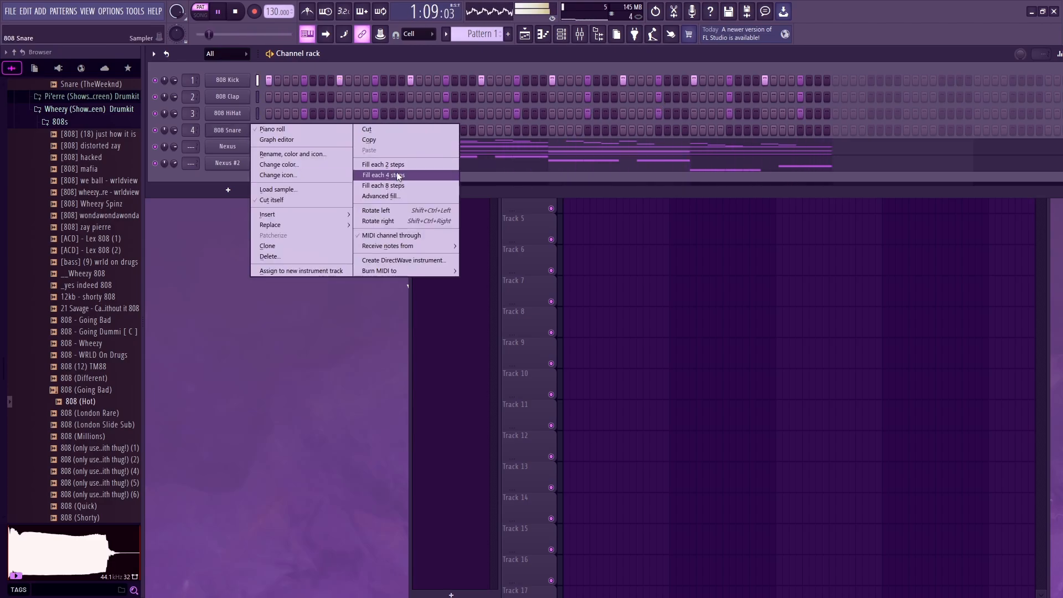
{"action": "left_click", "coordinate": [397, 175]}
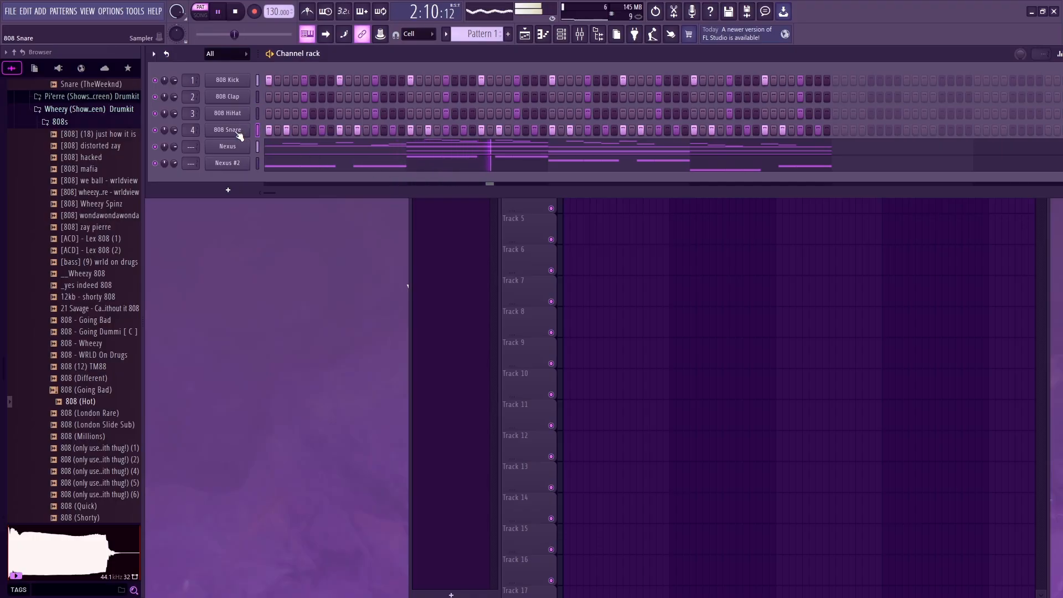
{"action": "right_click", "coordinate": [239, 135]}
{"action": "left_click", "coordinate": [394, 178]}
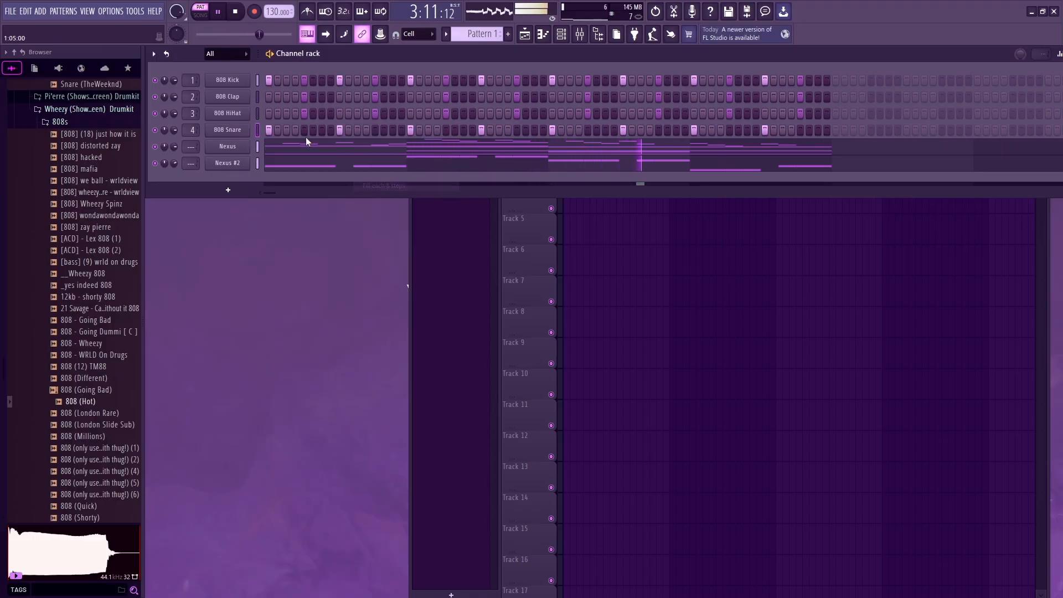
{"action": "left_click", "coordinate": [270, 130]}
{"action": "left_click", "coordinate": [411, 131]}
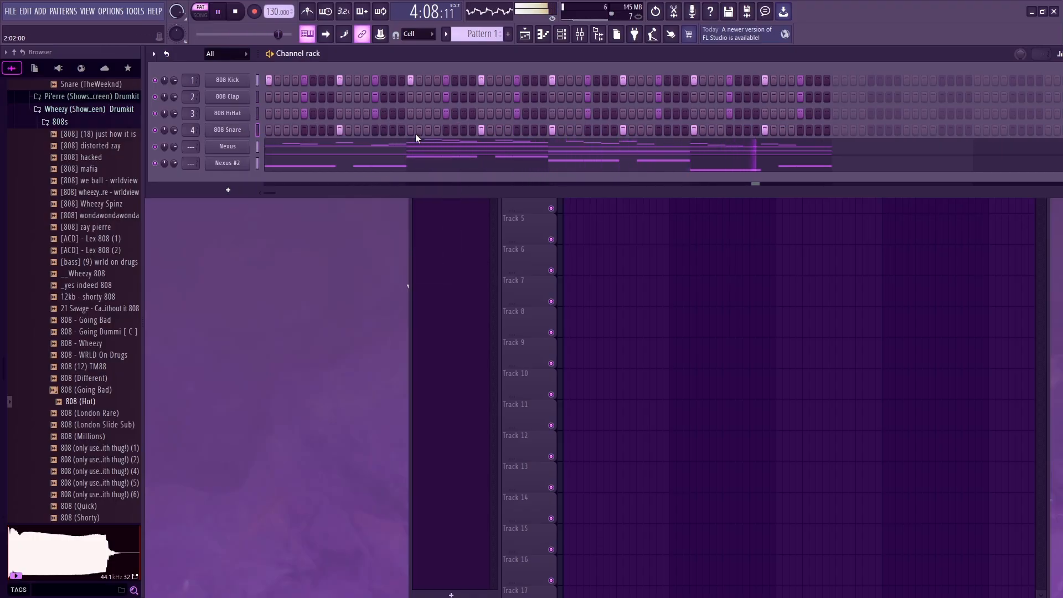
{"action": "left_click", "coordinate": [551, 131]}
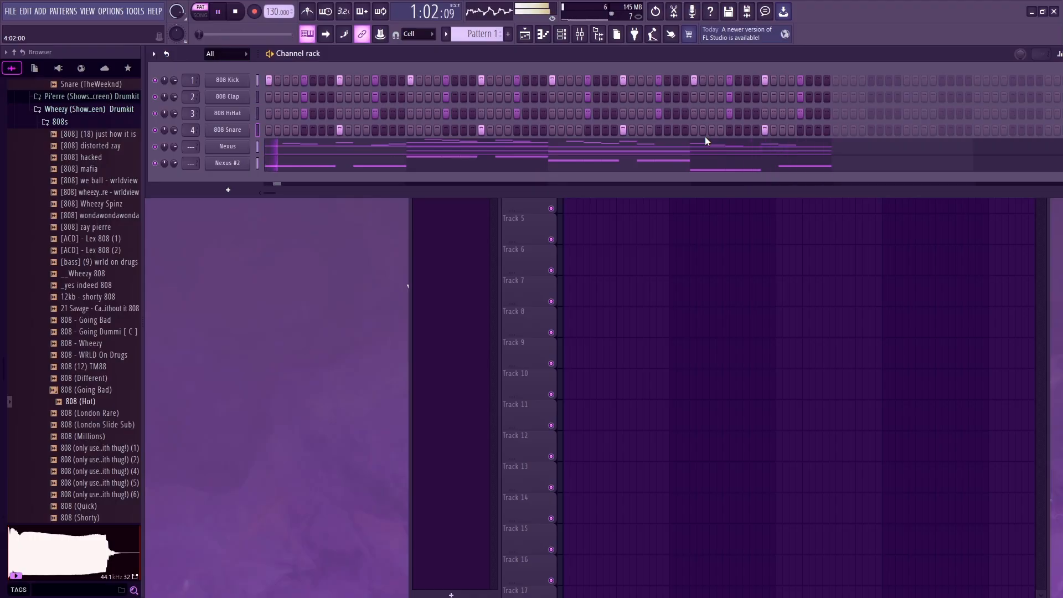
Step: Audition samples in the Wheezy drumkit's Open Hats folder and add [PBS] Redd Open as a new channel
{"action": "left_click", "coordinate": [76, 123]}
{"action": "left_click", "coordinate": [82, 259]}
{"action": "left_click", "coordinate": [87, 272]}
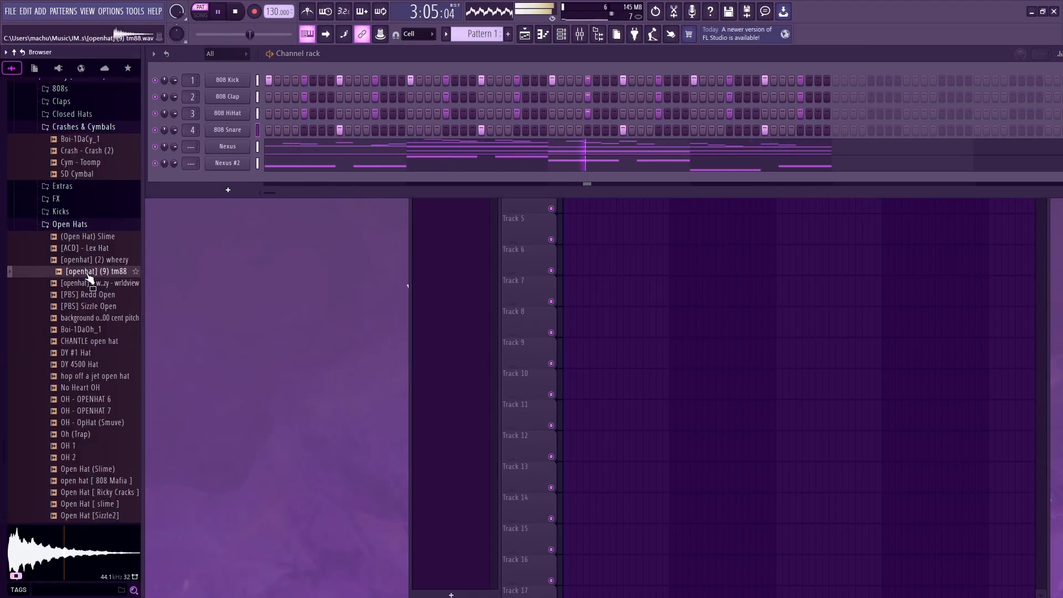
{"action": "left_click", "coordinate": [90, 295]}
{"action": "left_click_drag", "start_coordinate": [93, 299], "coordinate": [239, 173]}
Step: Fill the open hat channel every 8 steps and change the fill to every 4 steps
{"action": "right_click", "coordinate": [247, 176]}
{"action": "left_click", "coordinate": [382, 236]}
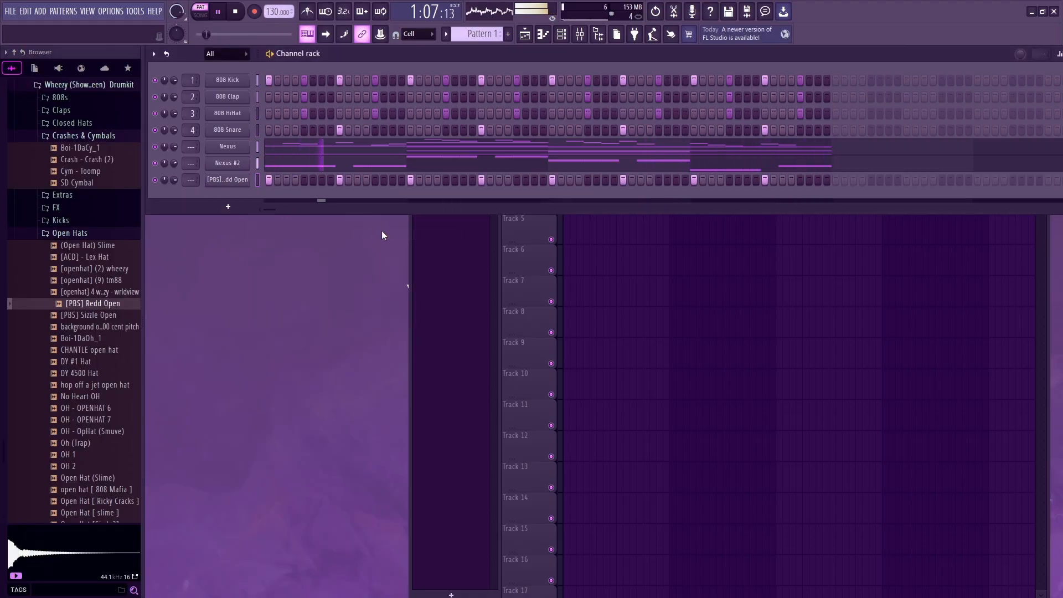
{"action": "right_click", "coordinate": [234, 182]}
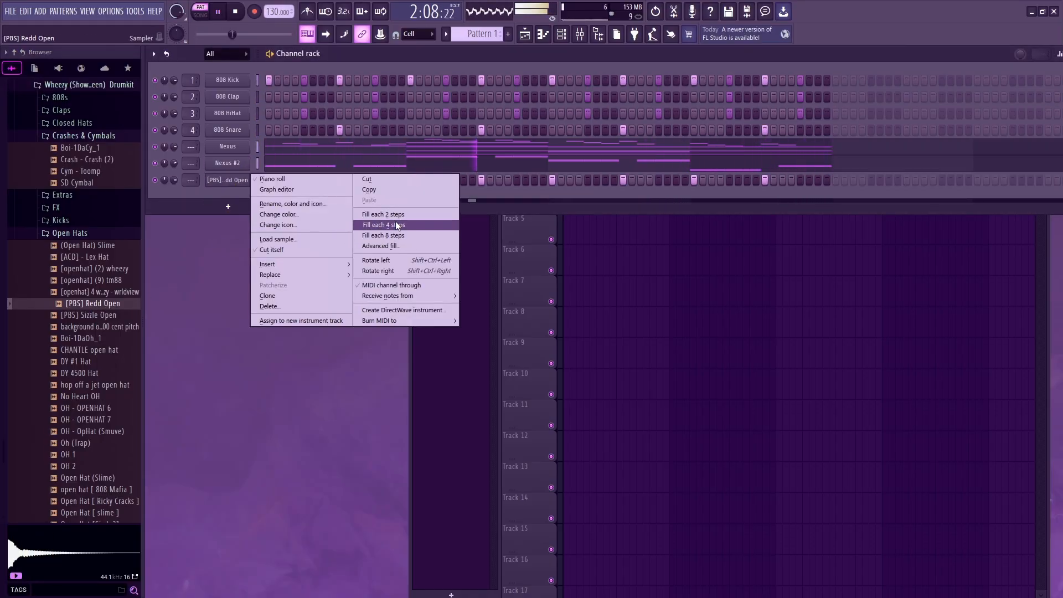
{"action": "left_click", "coordinate": [395, 221]}
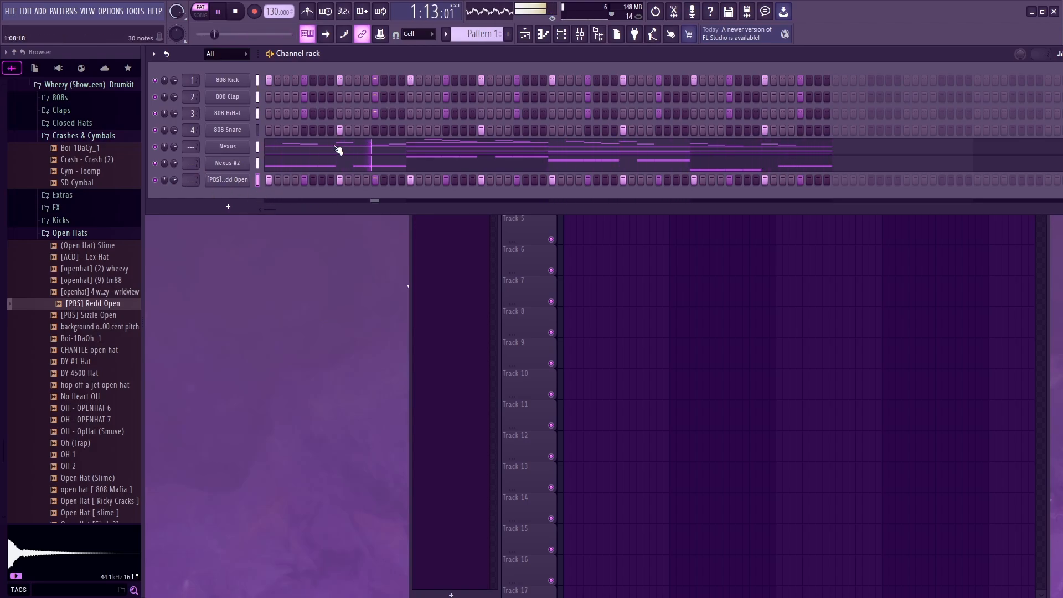
Step: Copy the 808 Clap step pattern and paste it onto the 808 Snare channel
{"action": "right_click", "coordinate": [235, 98]}
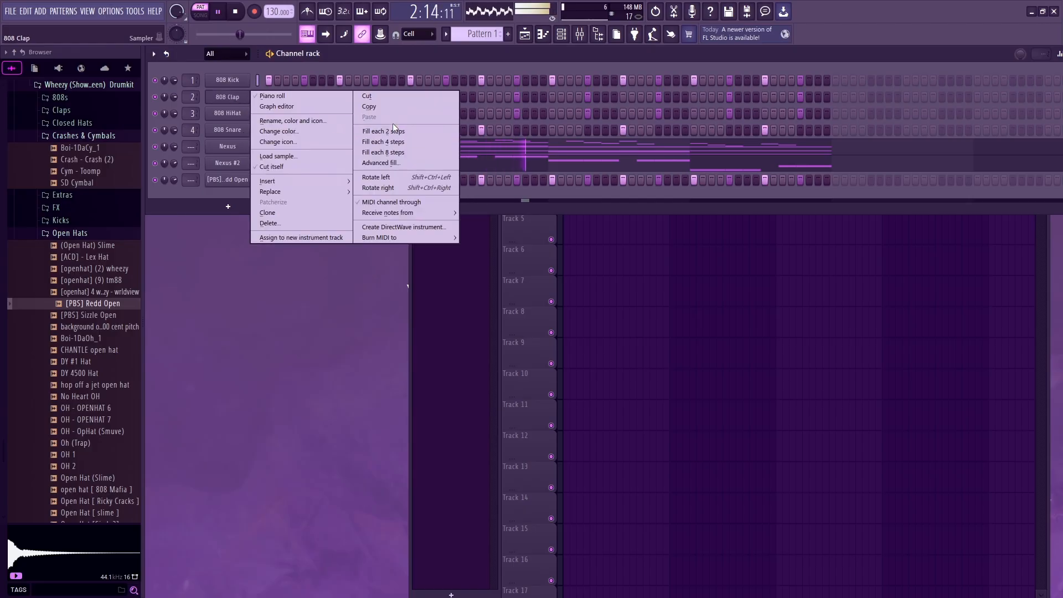
{"action": "left_click", "coordinate": [388, 109]}
{"action": "right_click", "coordinate": [226, 137]}
{"action": "left_click", "coordinate": [376, 147]}
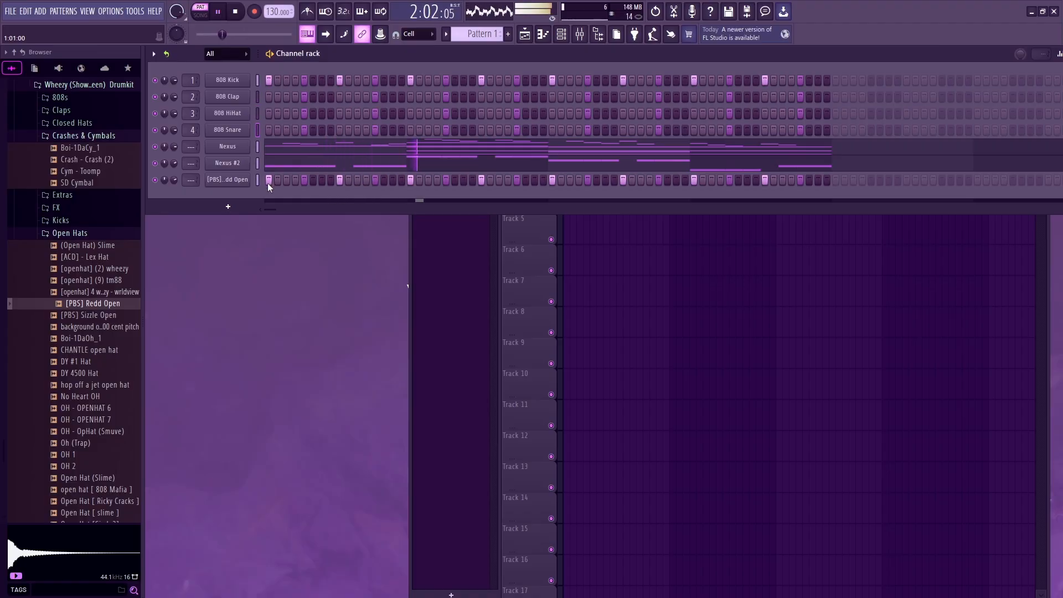
Step: Clear the open hat channel and place hits on steps 3, 7, 11 and 15 of bars 1 and 2
{"action": "left_click_drag", "start_coordinate": [272, 185], "coordinate": [802, 184]}
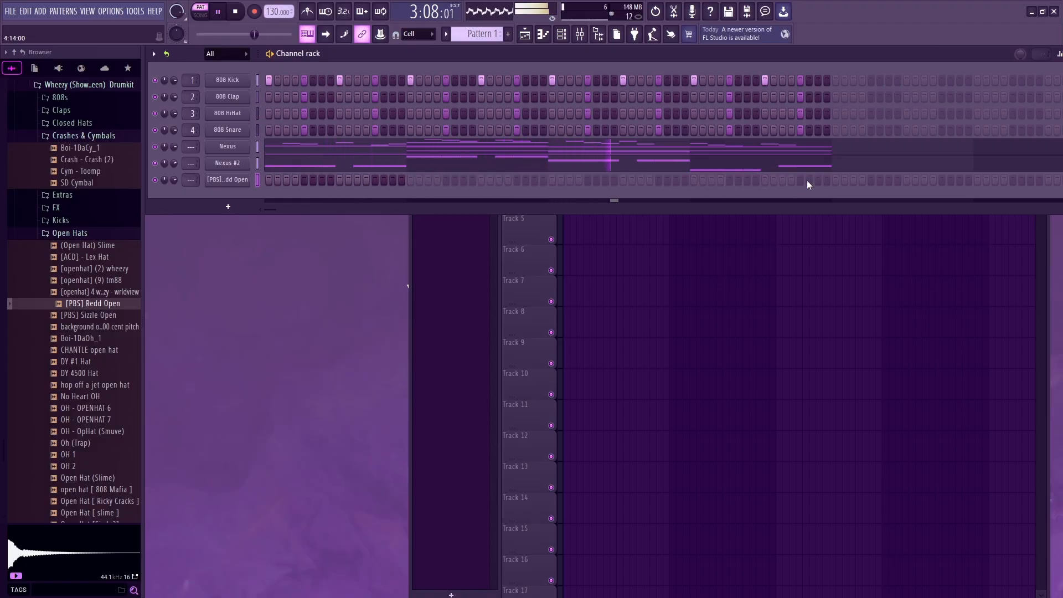
{"action": "left_click", "coordinate": [287, 180]}
{"action": "left_click", "coordinate": [321, 180]}
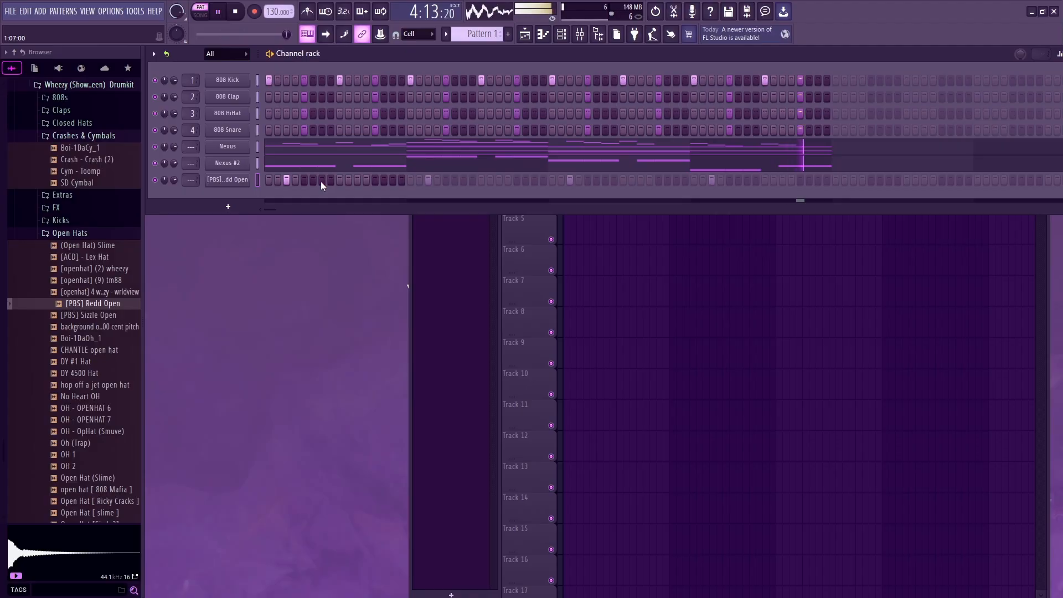
{"action": "left_click", "coordinate": [357, 180]}
{"action": "left_click", "coordinate": [393, 180]}
{"action": "left_click", "coordinate": [427, 180]}
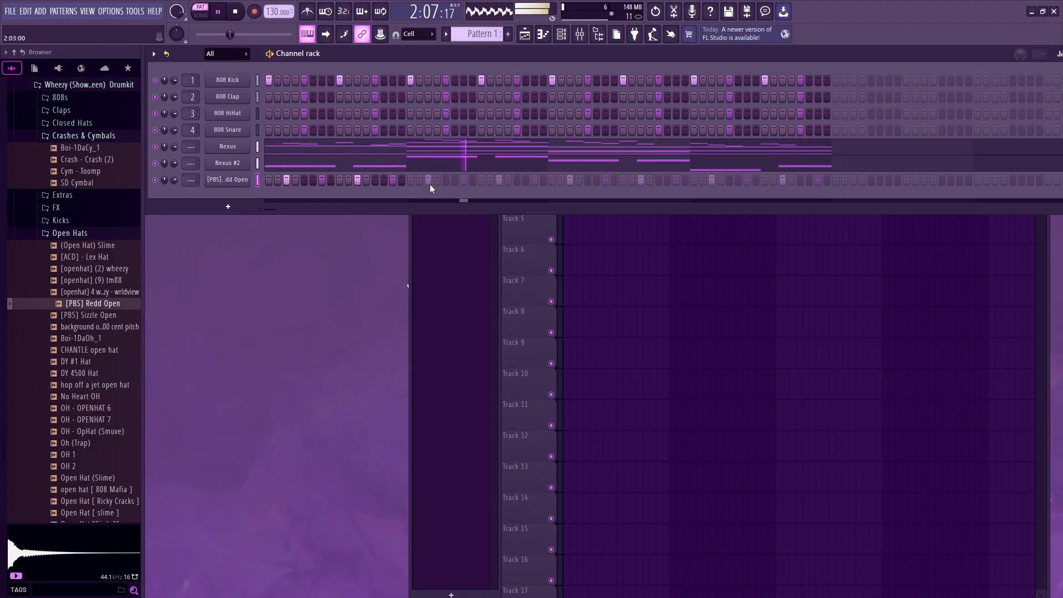
{"action": "left_click", "coordinate": [463, 180]}
{"action": "left_click", "coordinate": [498, 180]}
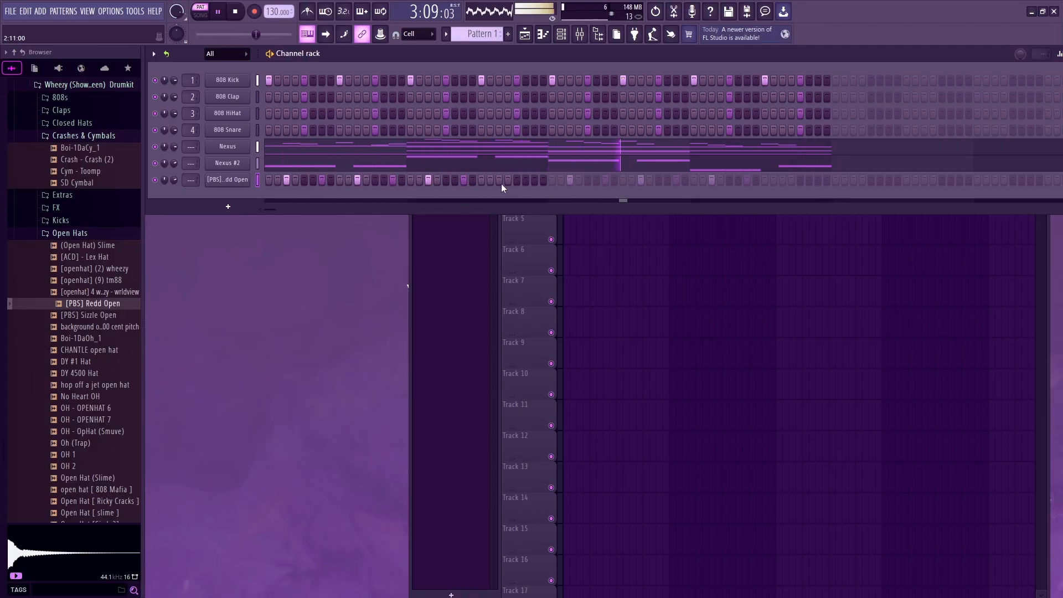
{"action": "left_click", "coordinate": [535, 180]}
Step: Continue the open hat hits on steps 3, 7, 11 and 15 of bars 3 and 4
{"action": "left_click", "coordinate": [570, 180]}
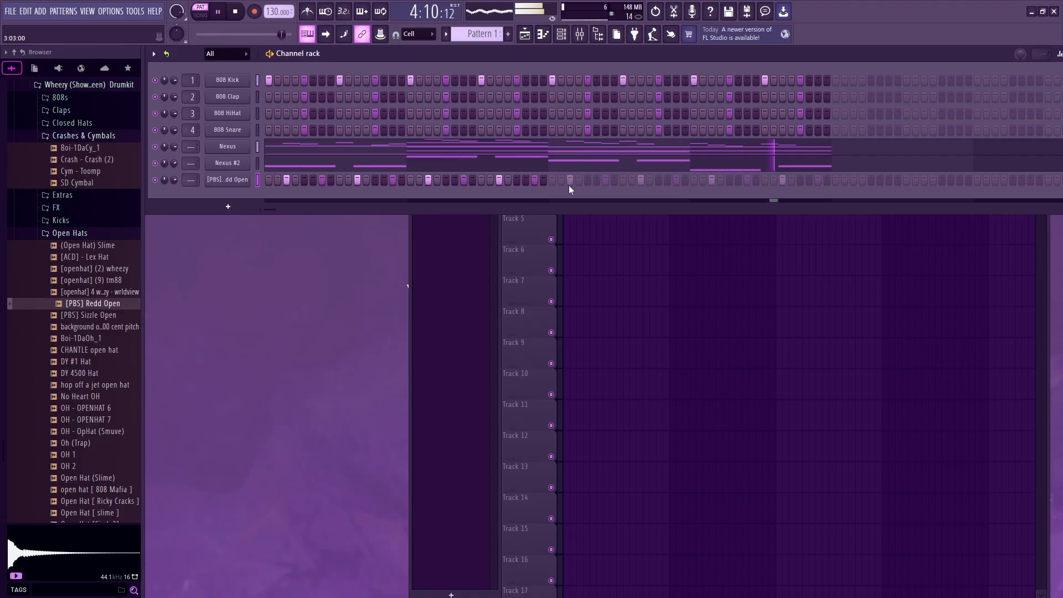
{"action": "left_click", "coordinate": [640, 180]}
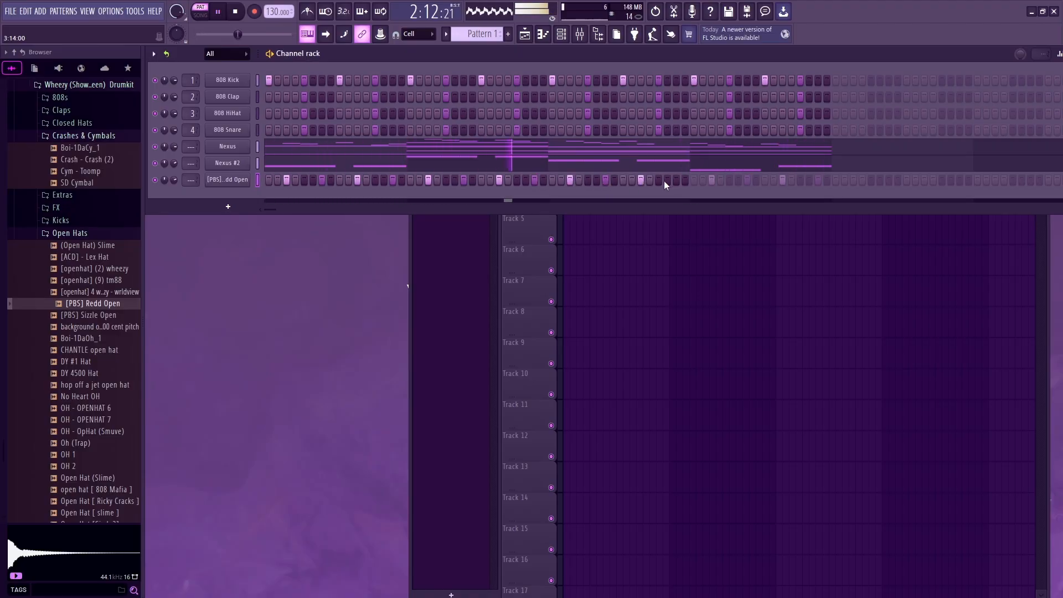
{"action": "left_click", "coordinate": [711, 180]}
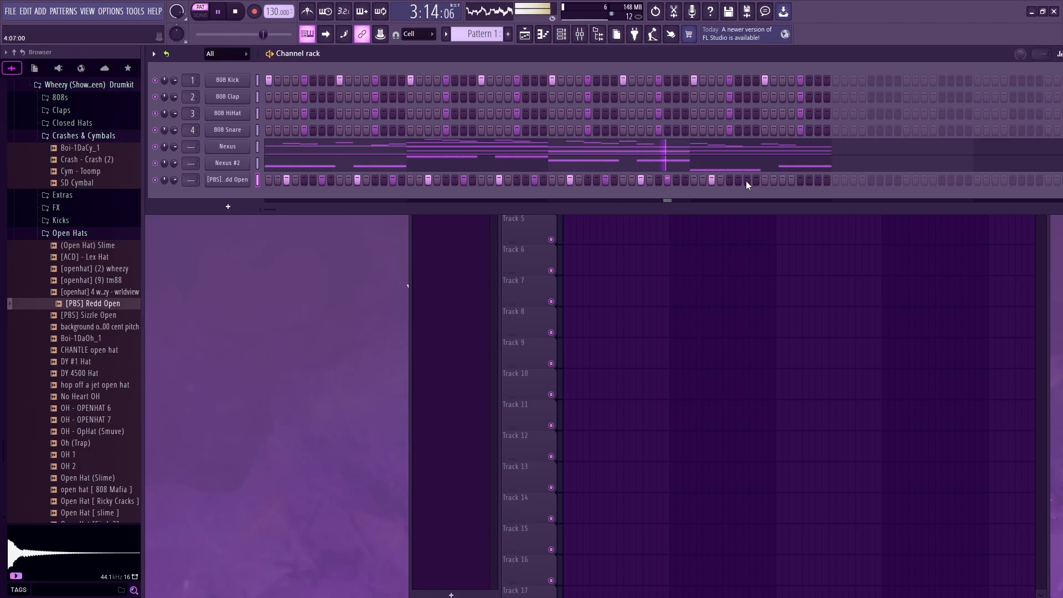
{"action": "right_click", "coordinate": [712, 181]}
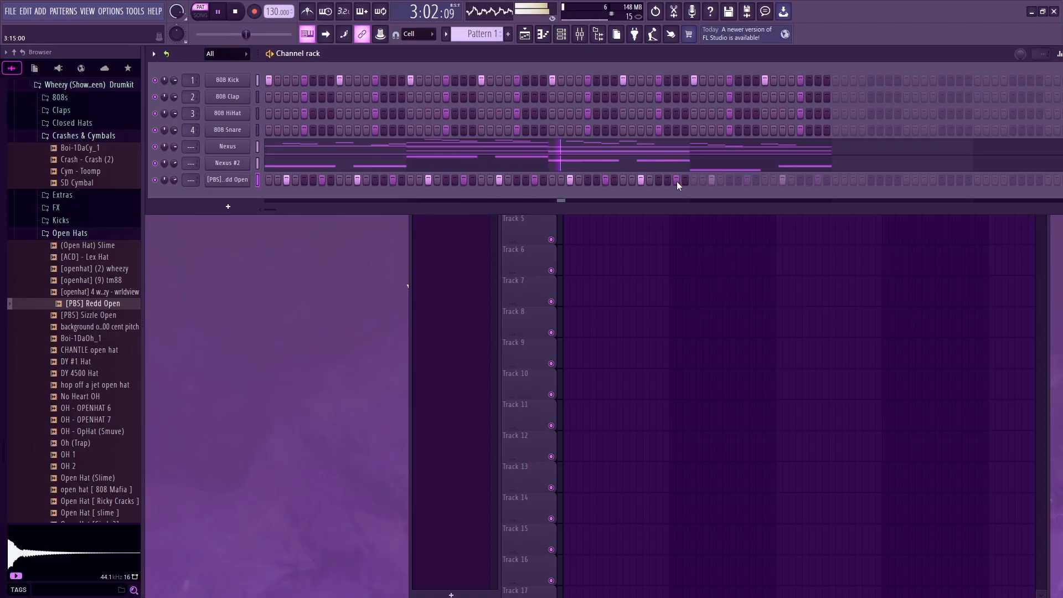
{"action": "left_click", "coordinate": [712, 180]}
{"action": "left_click", "coordinate": [747, 180]}
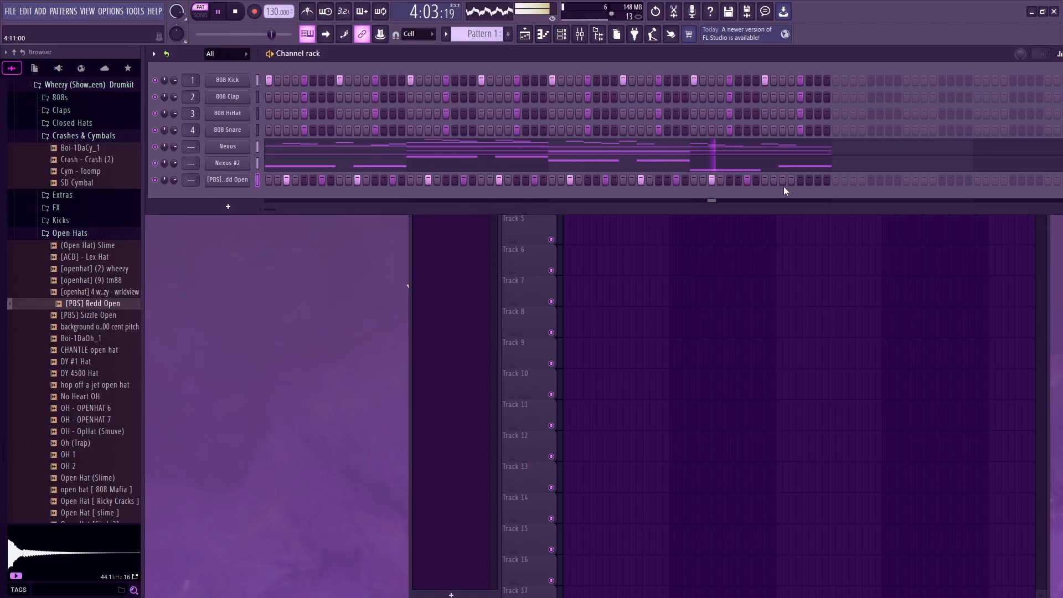
{"action": "left_click", "coordinate": [783, 181]}
{"action": "left_click", "coordinate": [817, 180]}
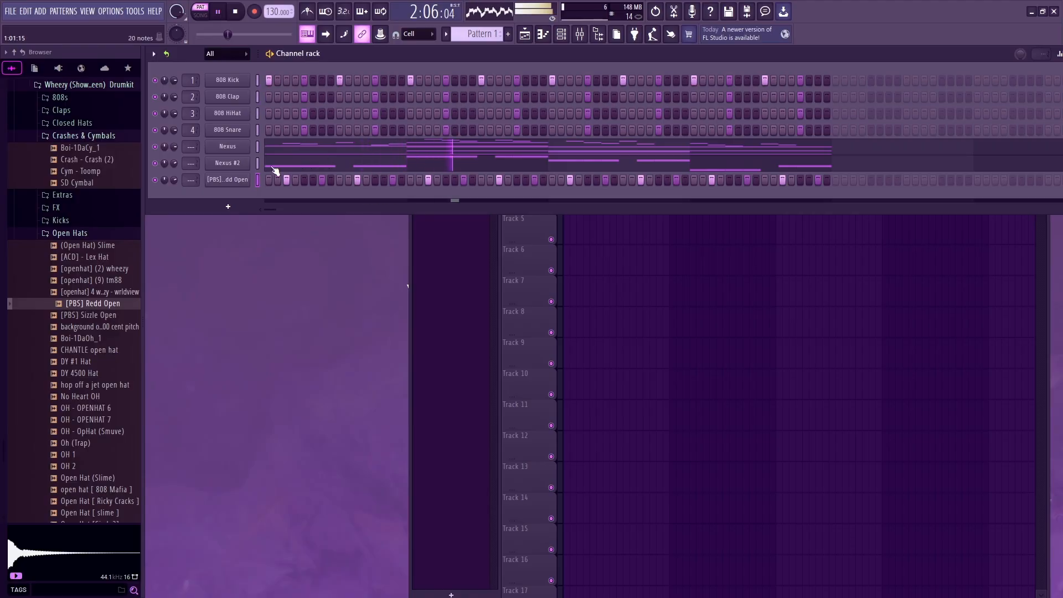
Step: Step through the Holy Trap Mary presets on the first Nexus channel, settle on Holy Trap Mary (139) and close the plugin
{"action": "left_click", "coordinate": [227, 146]}
{"action": "left_click", "coordinate": [485, 321]}
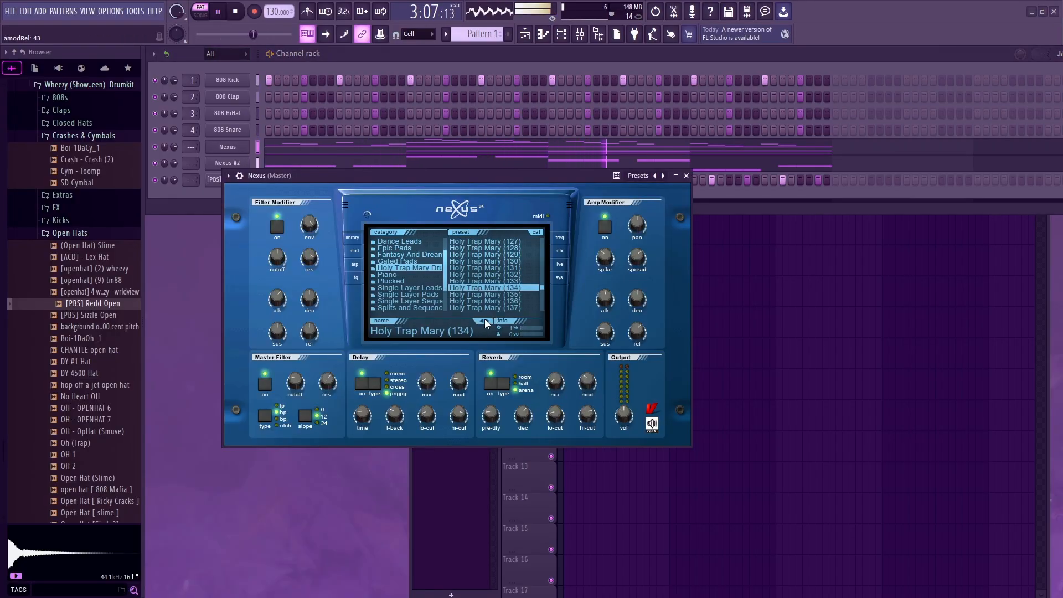
{"action": "left_click", "coordinate": [484, 319]}
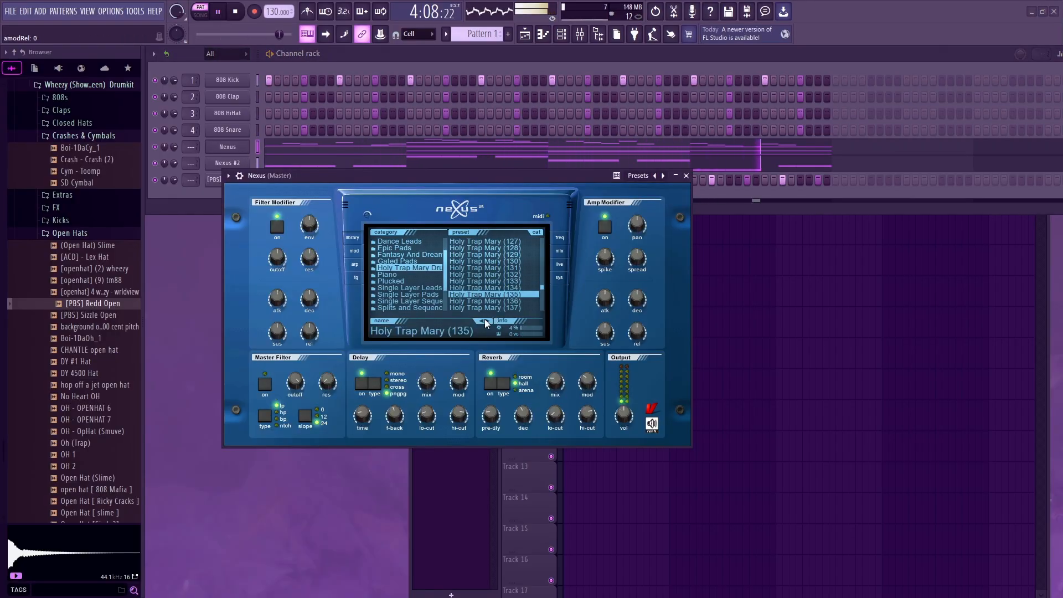
{"action": "left_click", "coordinate": [484, 319]}
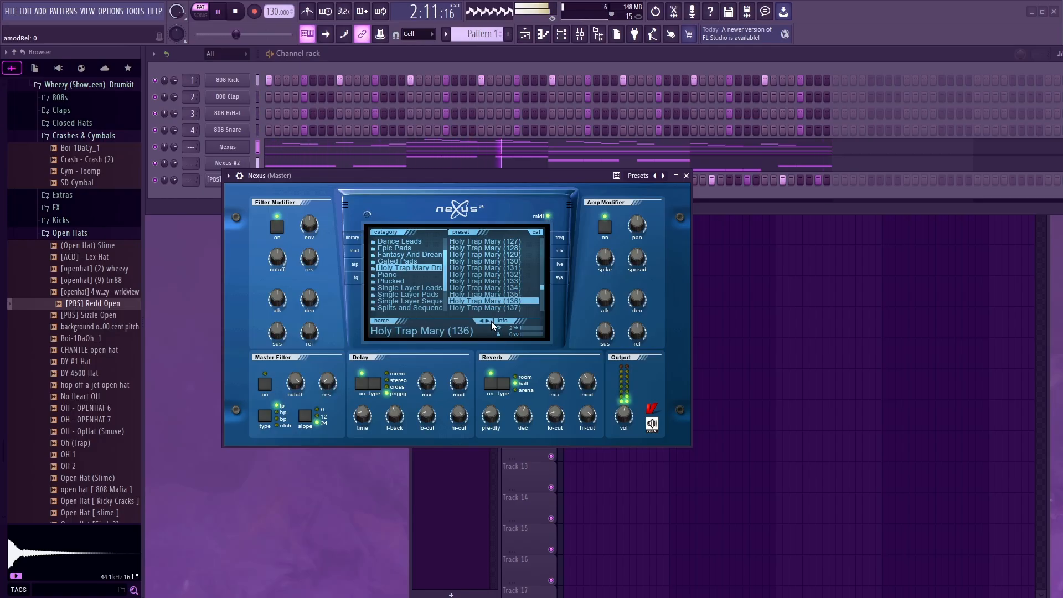
{"action": "left_click", "coordinate": [488, 320]}
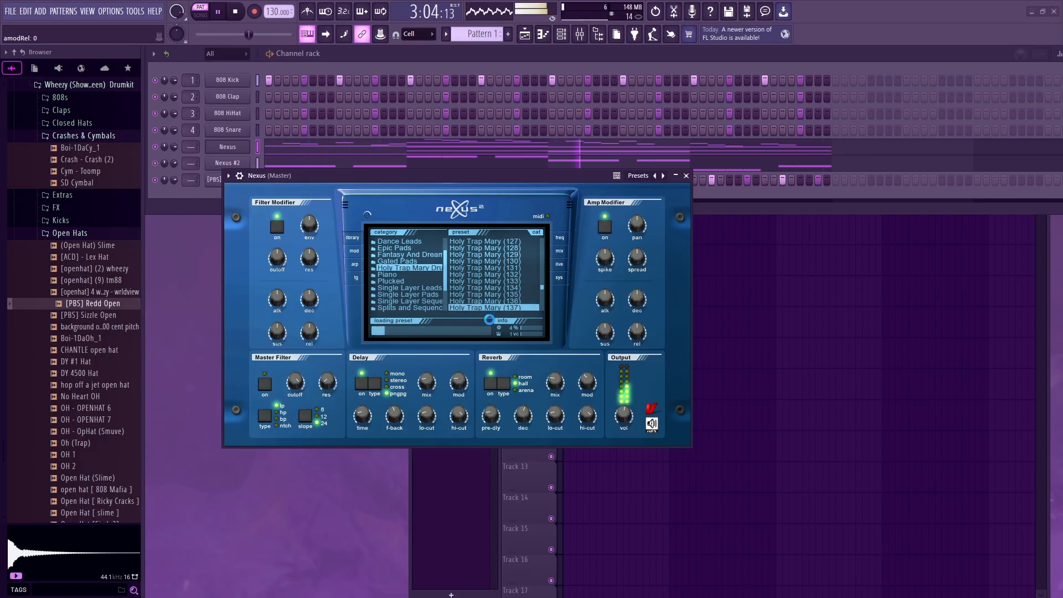
{"action": "left_click", "coordinate": [489, 320]}
{"action": "left_click", "coordinate": [489, 320]}
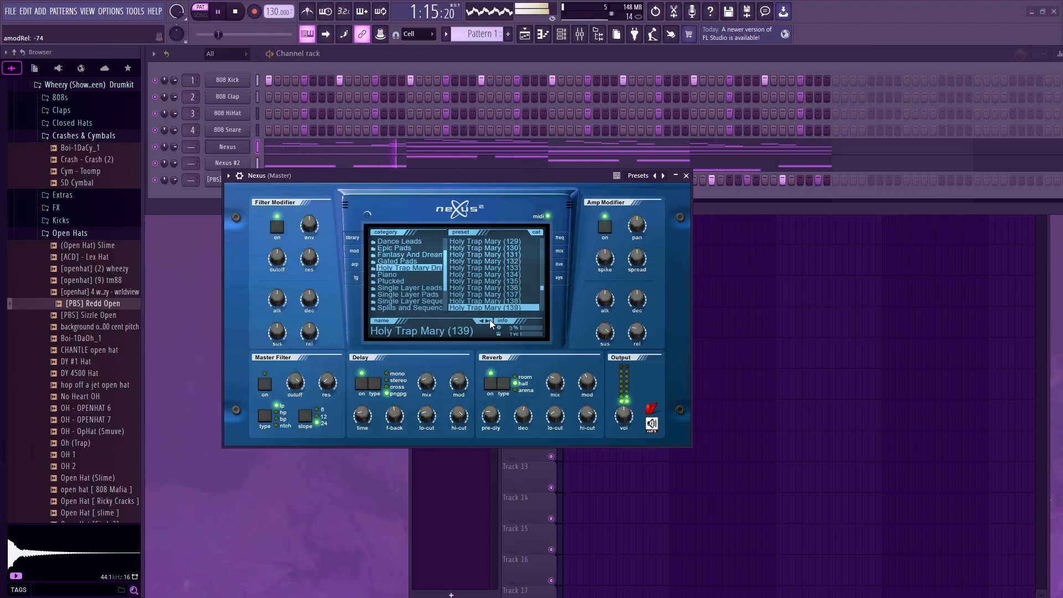
{"action": "left_click", "coordinate": [686, 175]}
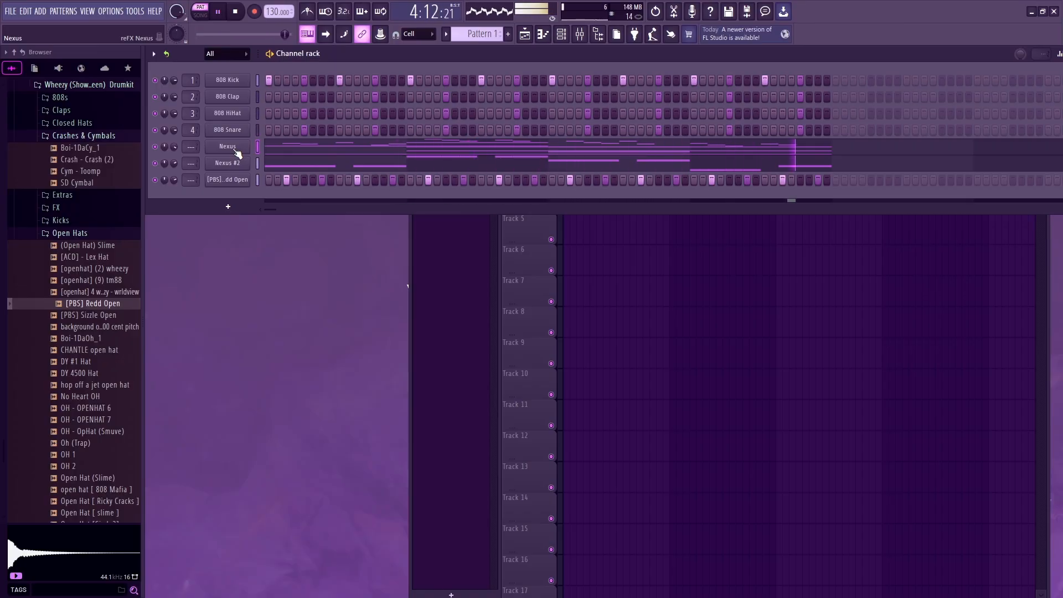
Step: Fill the 808 HiHat channel every 2 steps and save the project as Beat 26
{"action": "right_click", "coordinate": [242, 113]}
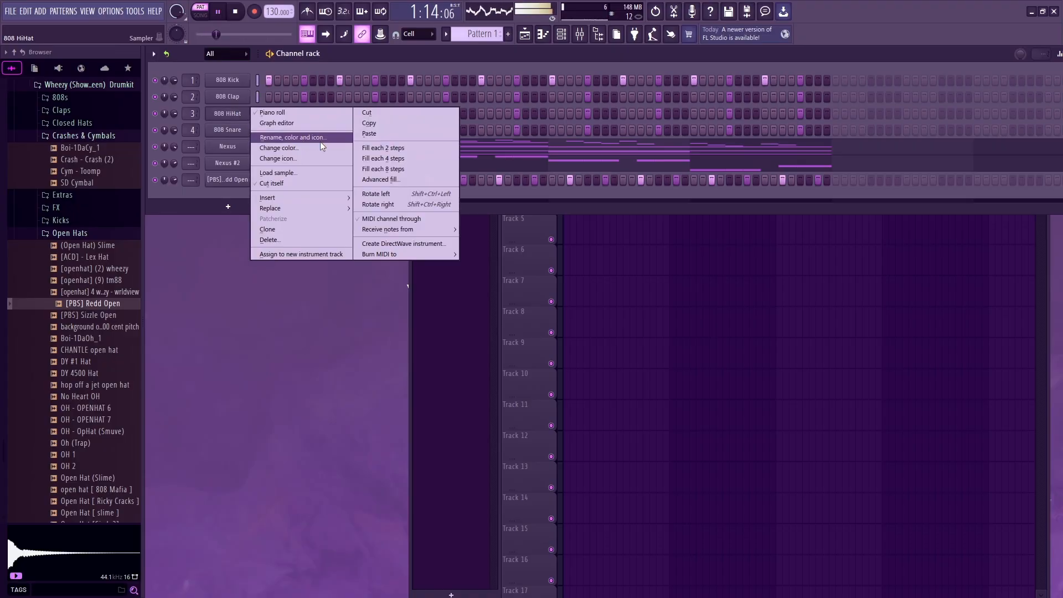
{"action": "left_click", "coordinate": [363, 150]}
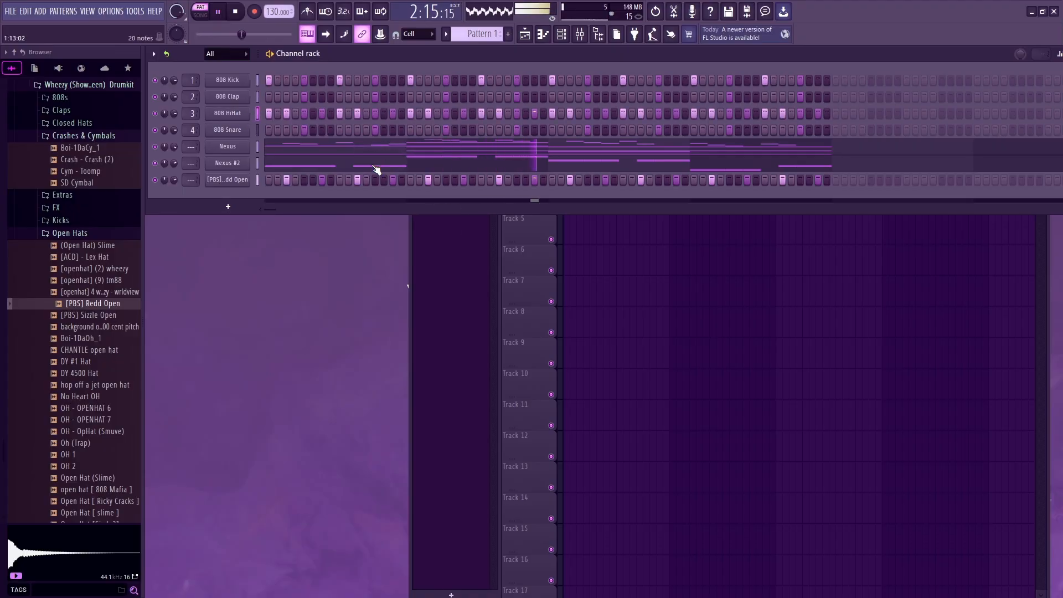
{"action": "left_click", "coordinate": [10, 11]}
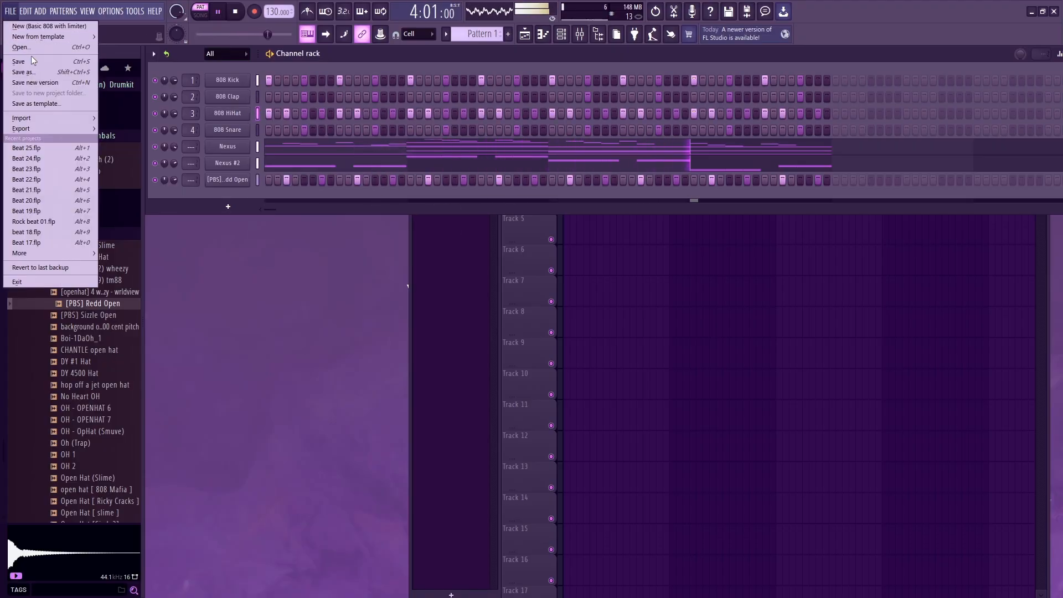
{"action": "left_click", "coordinate": [37, 71]}
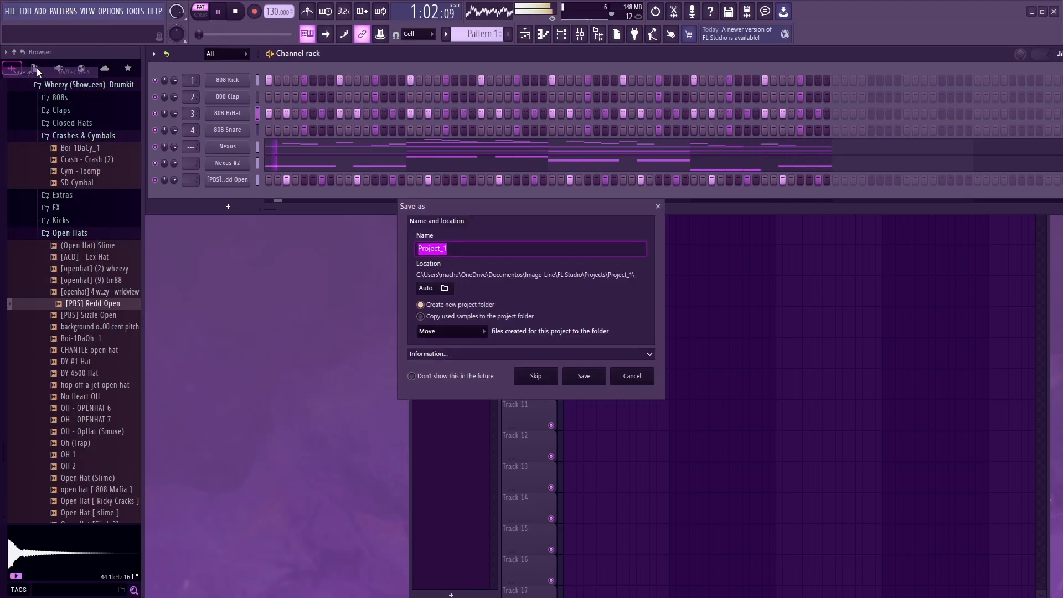
{"action": "type", "text": "Beat 26"}
{"action": "key", "text": "Return"}
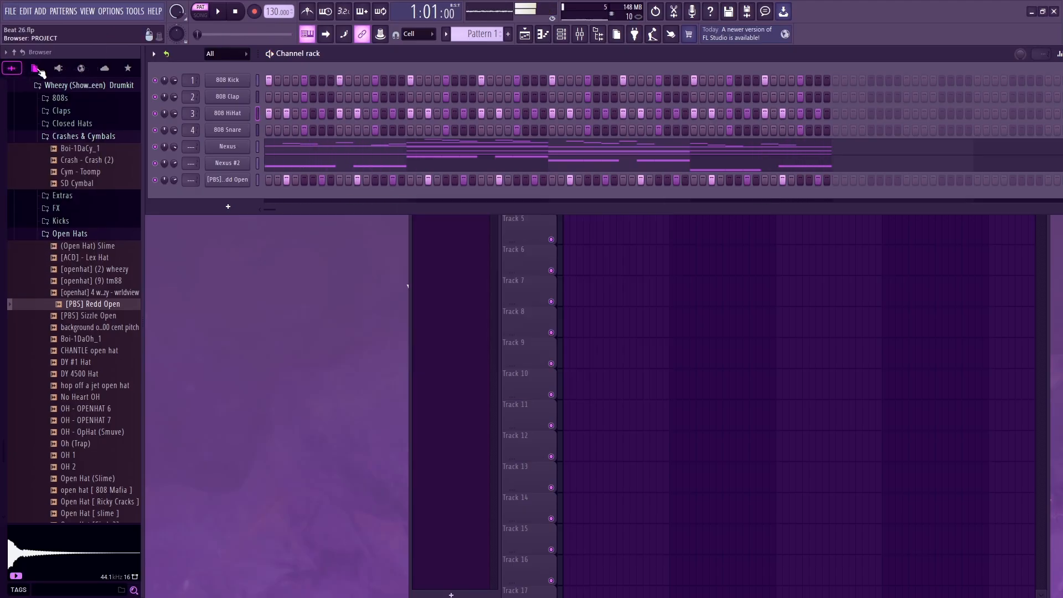
Step: Play the pattern and add extra 808 HiHat hits on step 2 of every bar and step 10 of bar 4
{"action": "key", "text": "XF86AudioLowerVolume"}
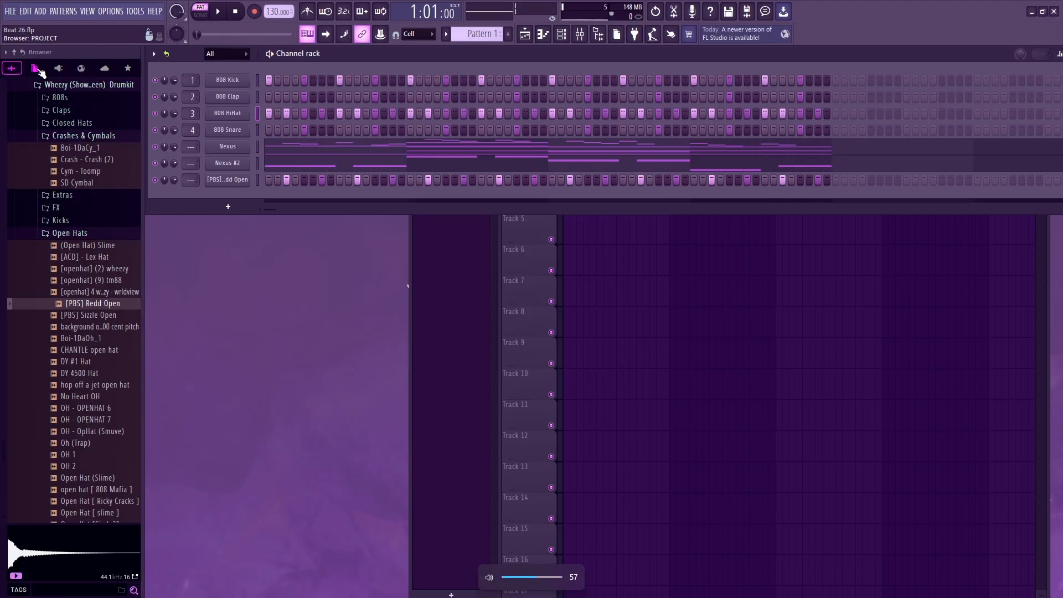
{"action": "key", "text": "space"}
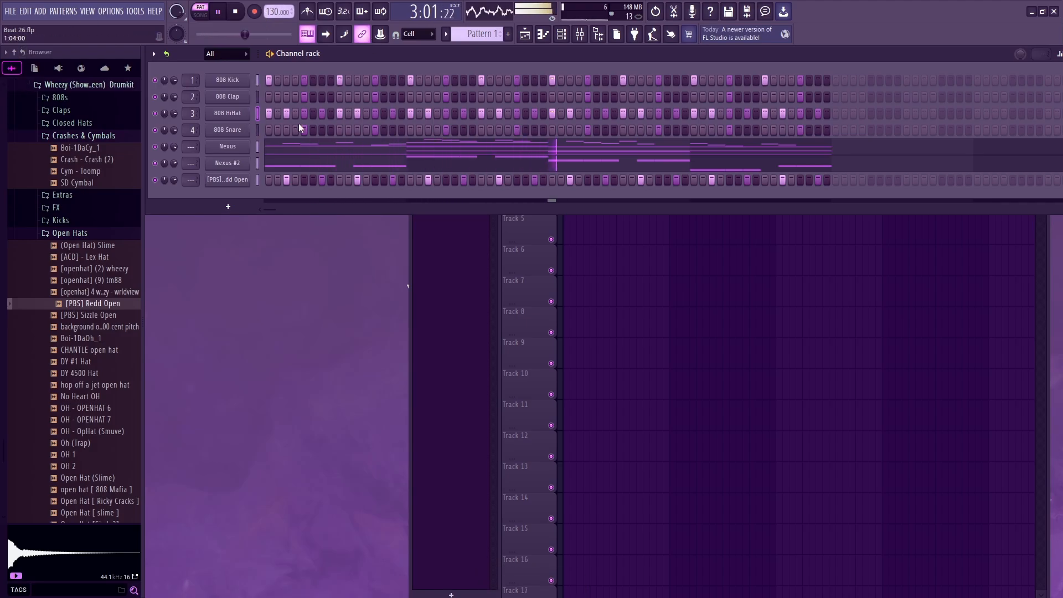
{"action": "left_click", "coordinate": [277, 113]}
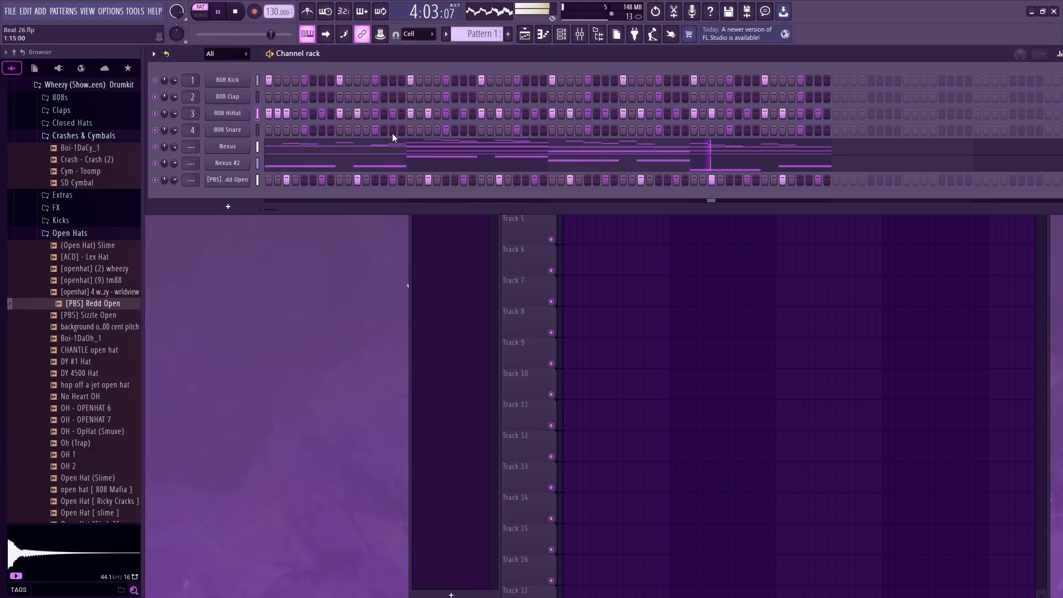
{"action": "left_click", "coordinate": [419, 113]}
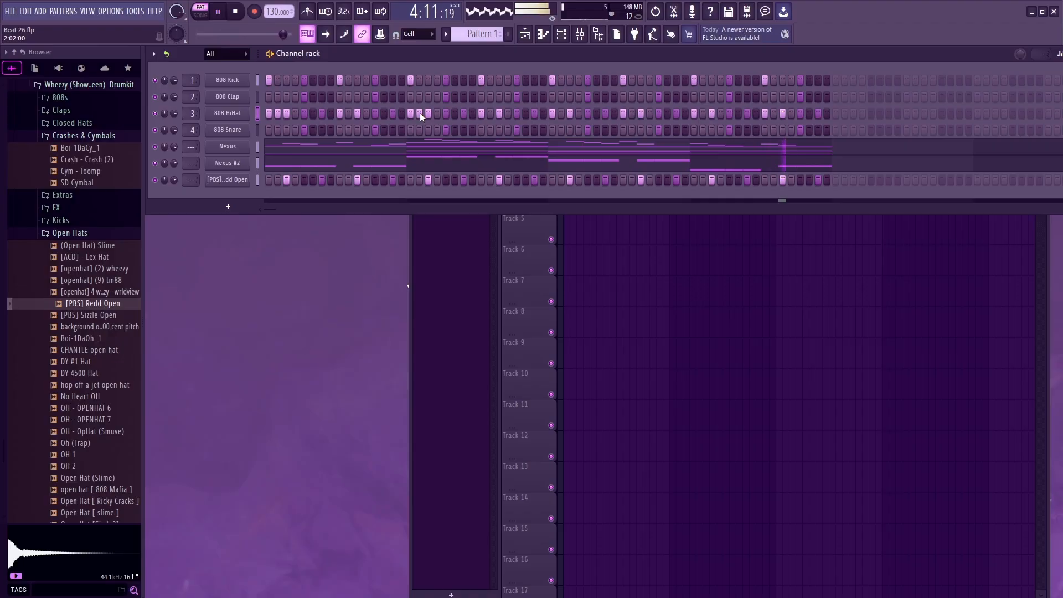
{"action": "left_click", "coordinate": [562, 113]}
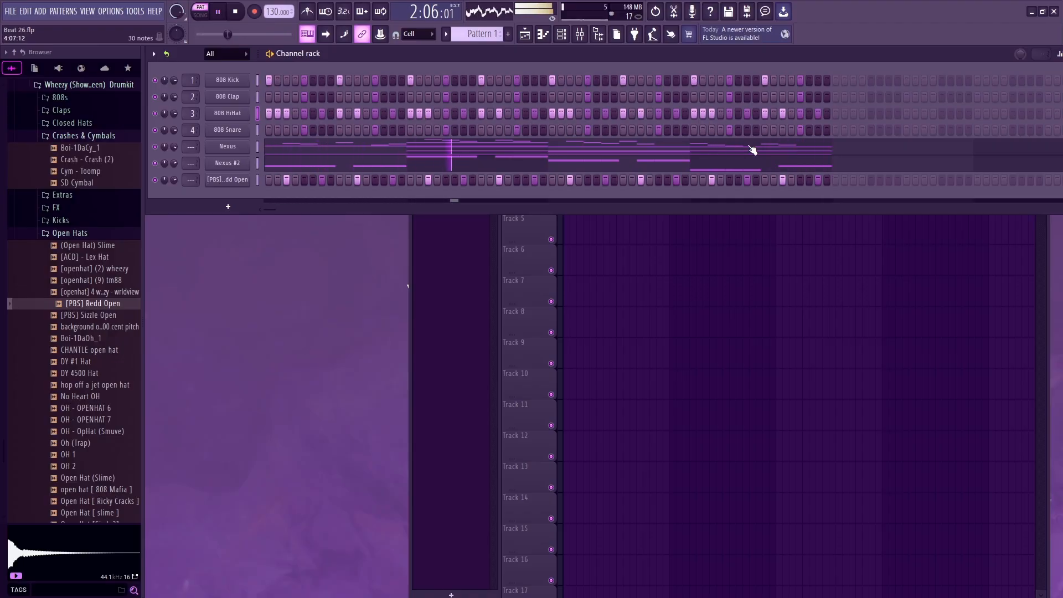
{"action": "left_click", "coordinate": [773, 114]}
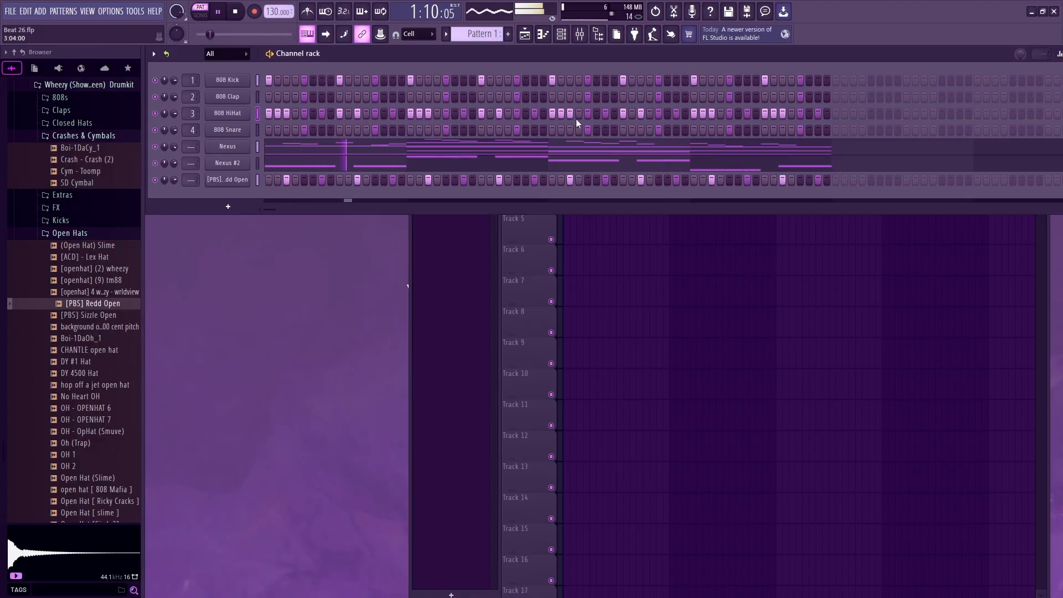
Step: Load the Holy Trap Mary (140) preset on the first Nexus channel and save the project
{"action": "right_click", "coordinate": [238, 153]}
{"action": "left_click", "coordinate": [233, 148]}
{"action": "left_click", "coordinate": [233, 148]}
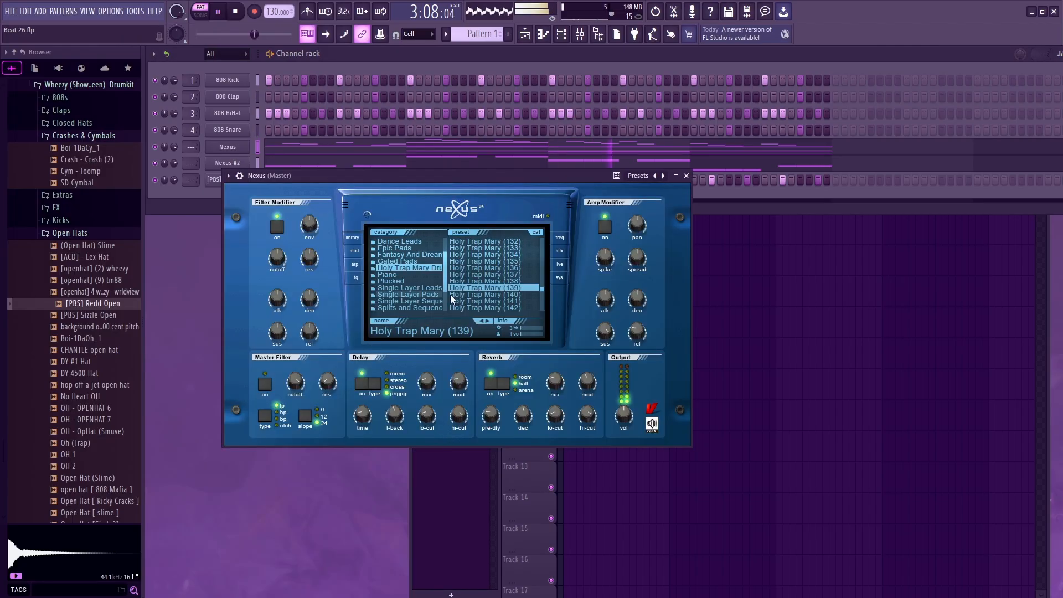
{"action": "left_click", "coordinate": [488, 319]}
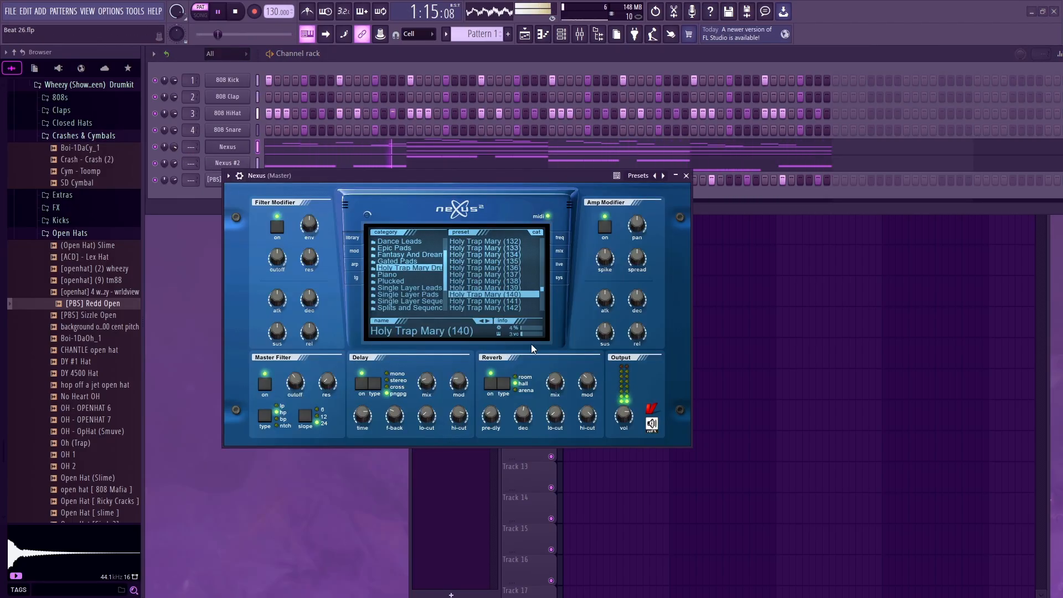
{"action": "left_click_drag", "start_coordinate": [628, 421], "coordinate": [628, 419]}
{"action": "left_click", "coordinate": [686, 176]}
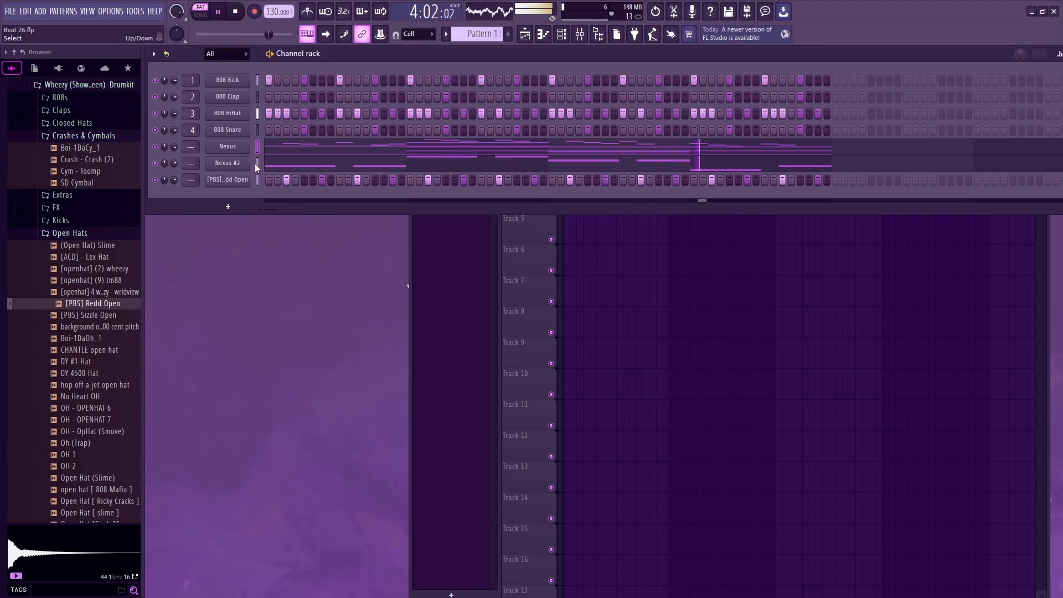
{"action": "left_click", "coordinate": [11, 11]}
{"action": "left_click", "coordinate": [21, 62]}
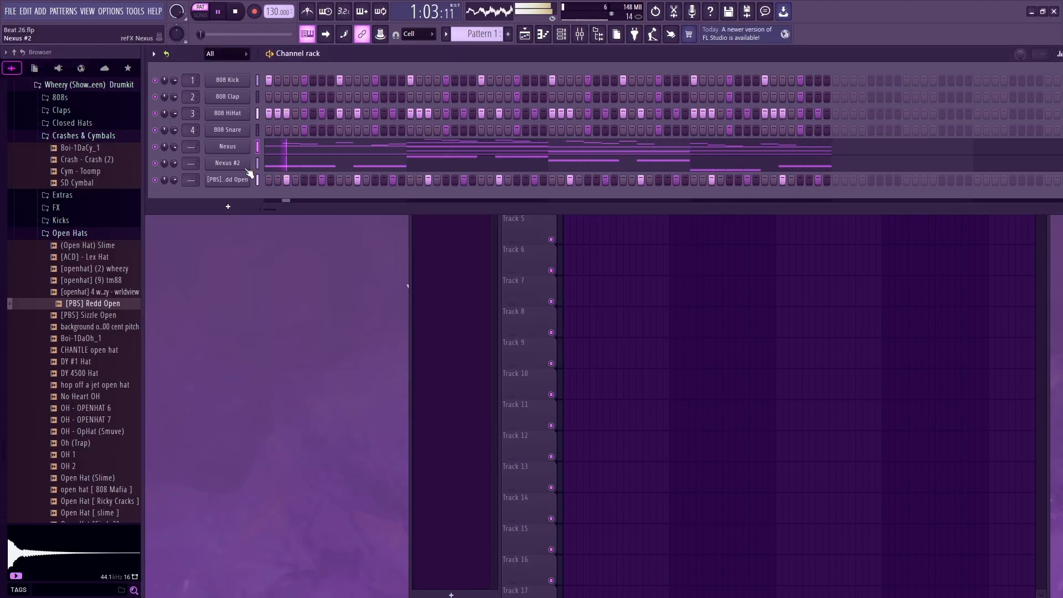
Step: Clone the first Nexus channel and load the TG Bandpass Terror preset from Gated Pads in the clone
{"action": "right_click", "coordinate": [250, 143]}
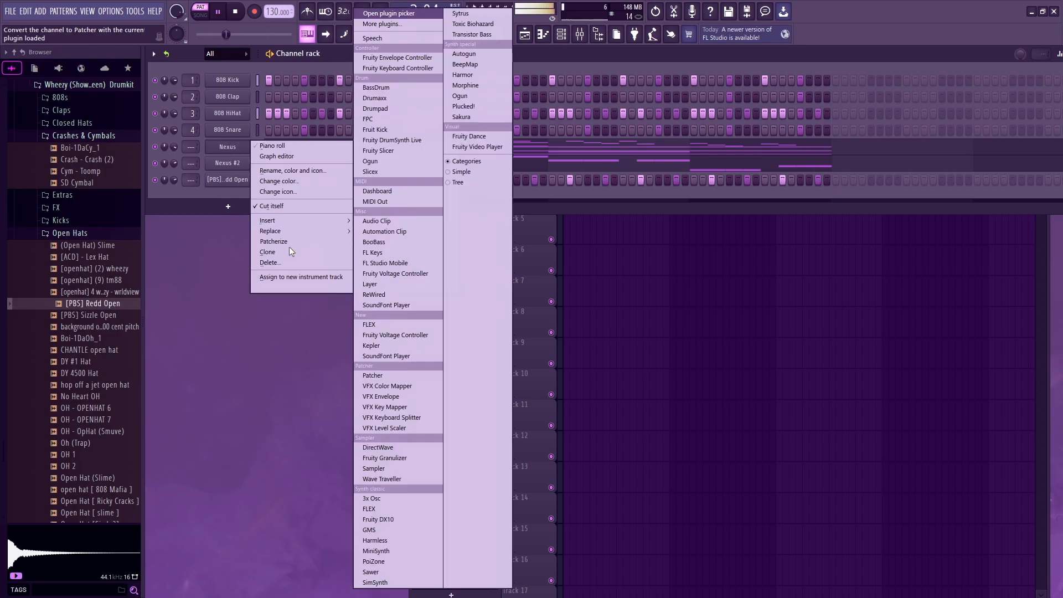
{"action": "left_click", "coordinate": [268, 252]}
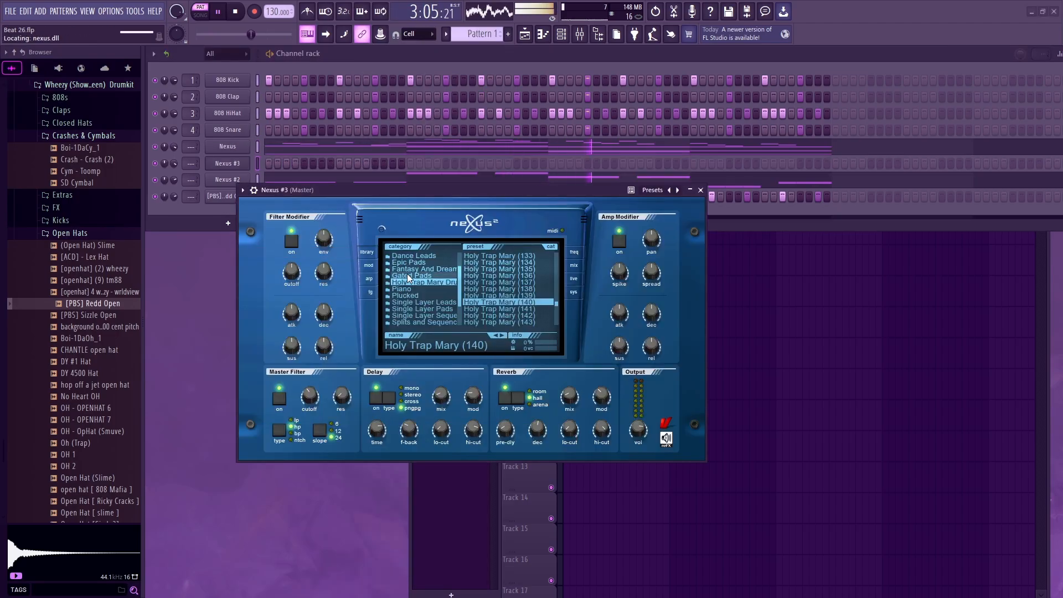
{"action": "left_click", "coordinate": [410, 276]}
{"action": "left_click", "coordinate": [505, 275]}
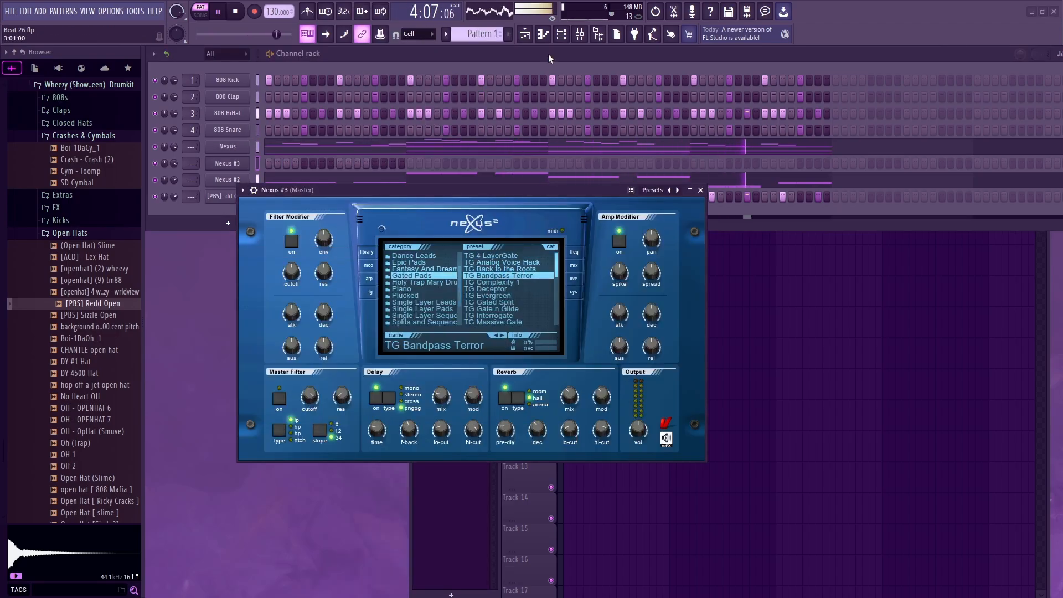
Step: Draw four one-bar notes in the Nexus #3 piano roll: C5, F5, C5 and A4 in bars 1 to 4
{"action": "key", "text": "F7"}
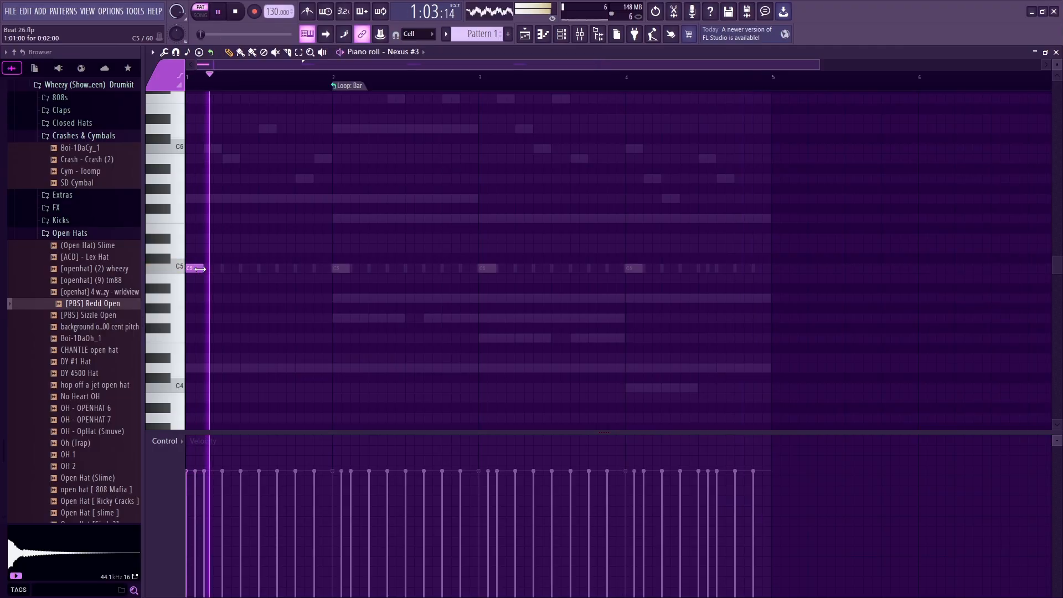
{"action": "left_click_drag", "start_coordinate": [200, 269], "coordinate": [343, 267]}
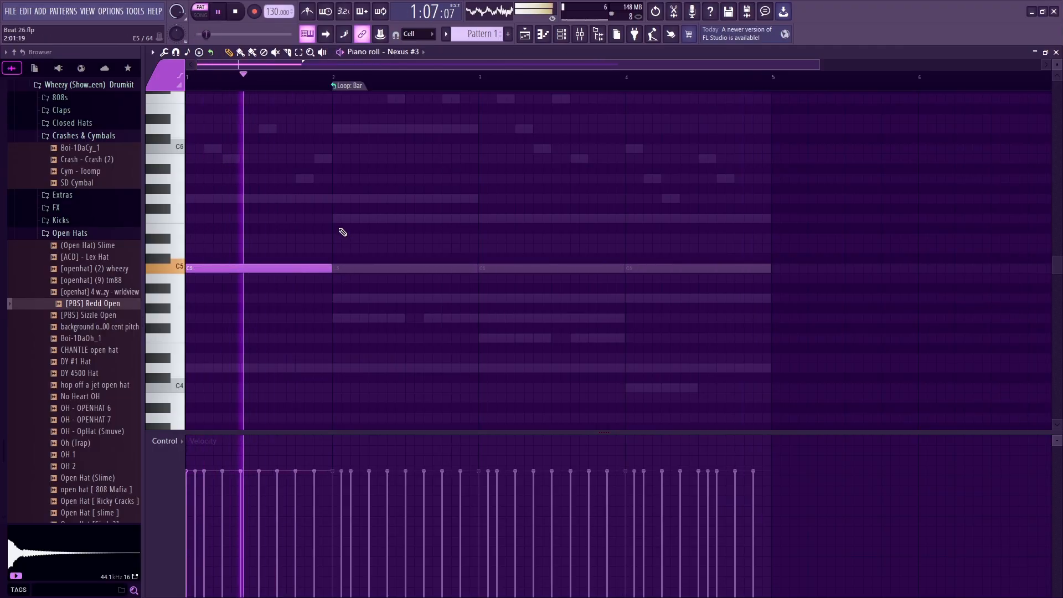
{"action": "left_click", "coordinate": [341, 219]}
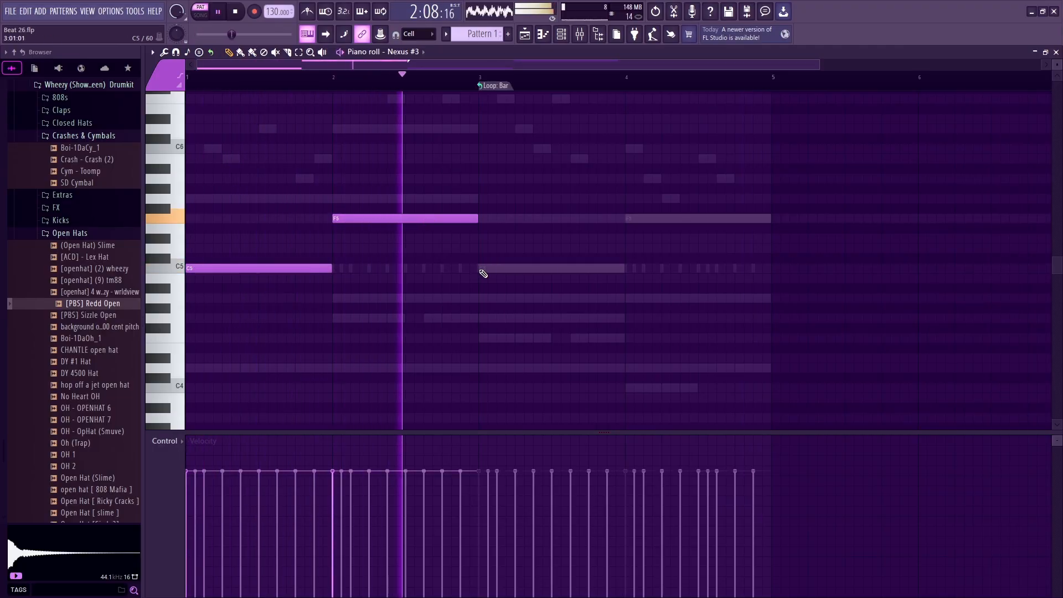
{"action": "left_click", "coordinate": [482, 269]}
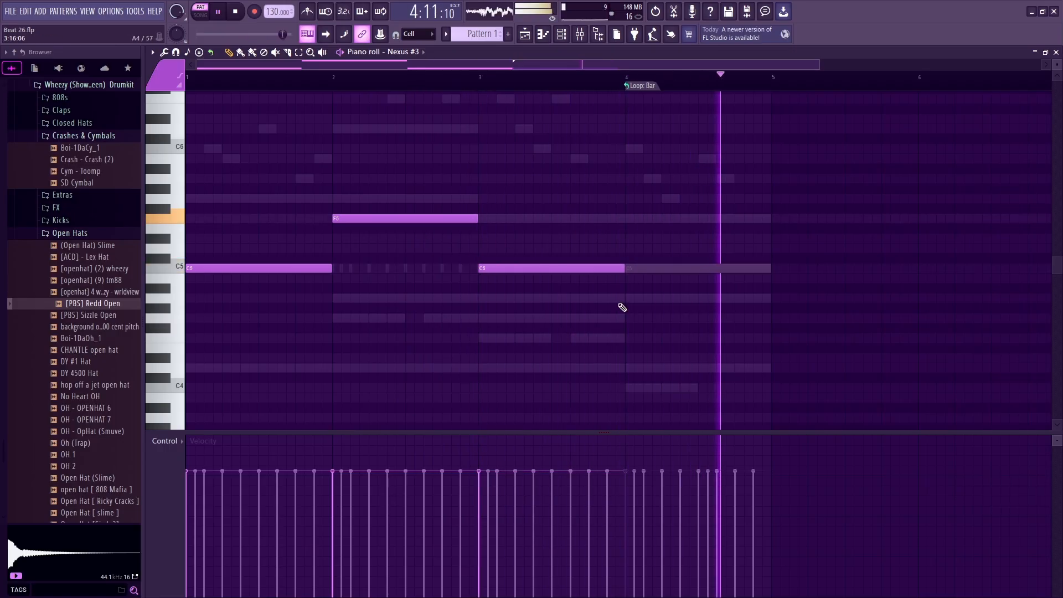
{"action": "left_click", "coordinate": [628, 299]}
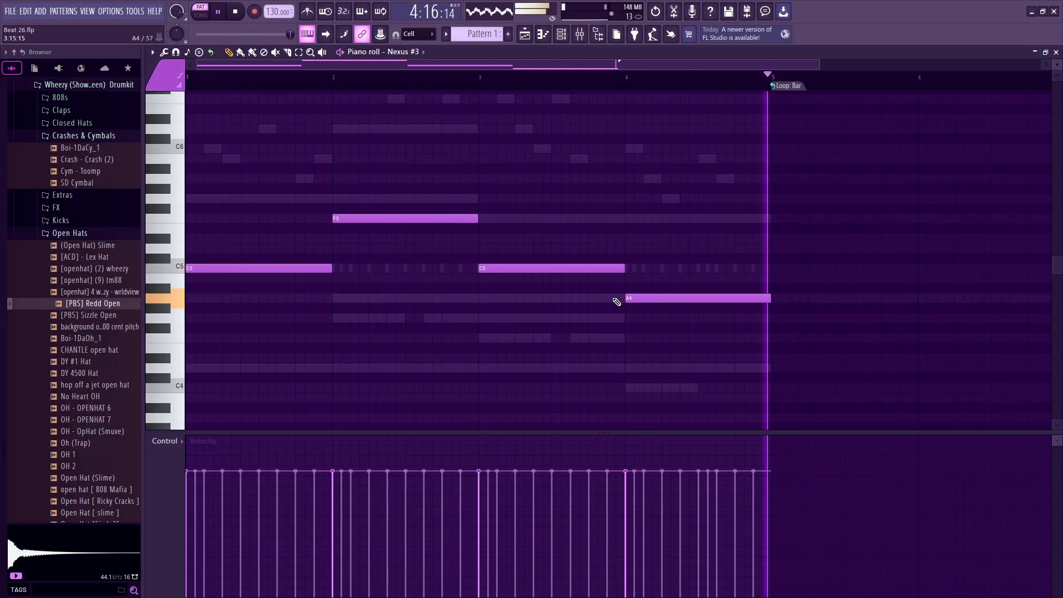
Step: Move the Nexus #3 note in bar 2 to G5 and the one in bar 3 to F5, and restart playback
{"action": "left_click_drag", "start_coordinate": [334, 218], "coordinate": [334, 198]}
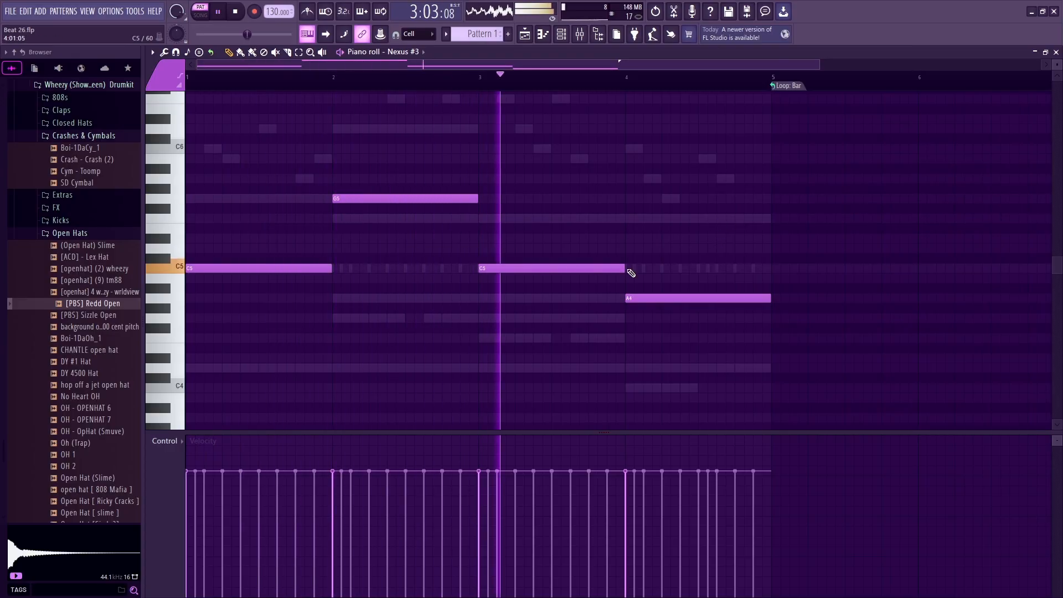
{"action": "left_click_drag", "start_coordinate": [614, 269], "coordinate": [609, 220]}
{"action": "key", "text": "space"}
{"action": "key", "text": "space"}
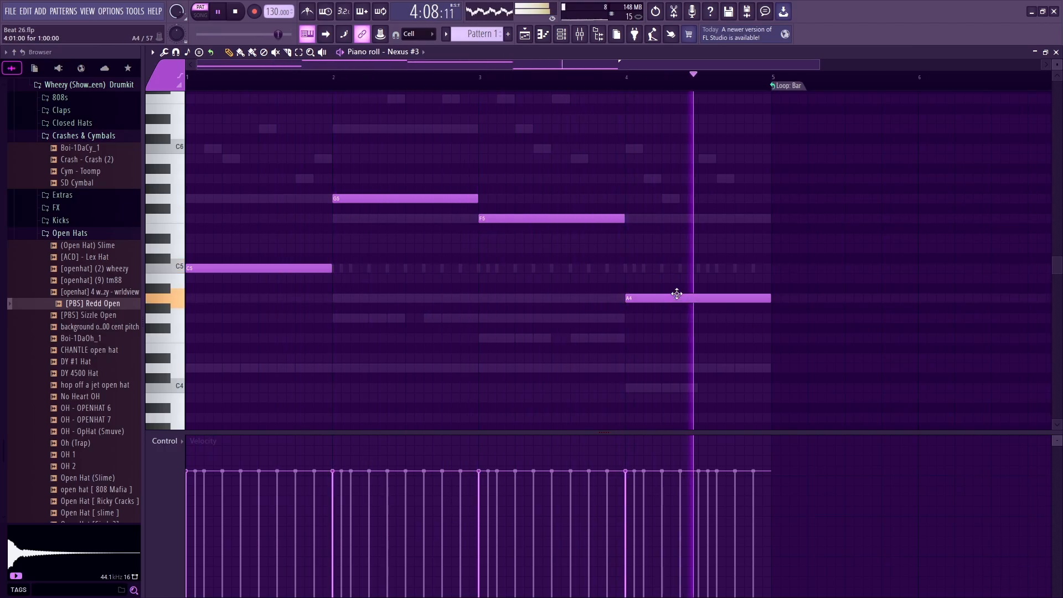
Step: Shorten the A4 note in bar 4 to half a bar, fill the second half with D5 and close the piano roll
{"action": "left_click_drag", "start_coordinate": [769, 298], "coordinate": [702, 294]}
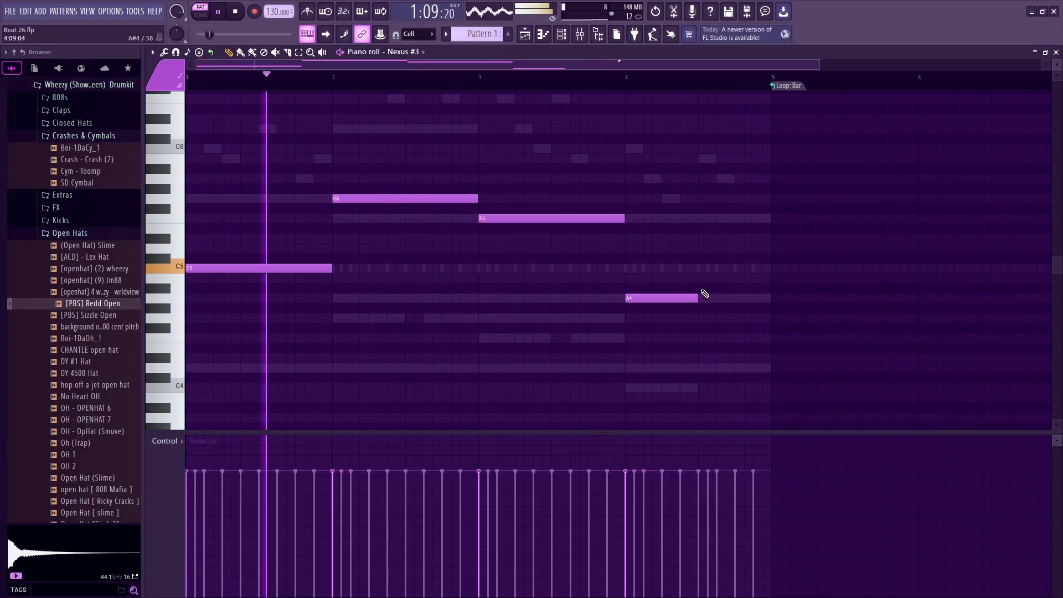
{"action": "left_click", "coordinate": [710, 249]}
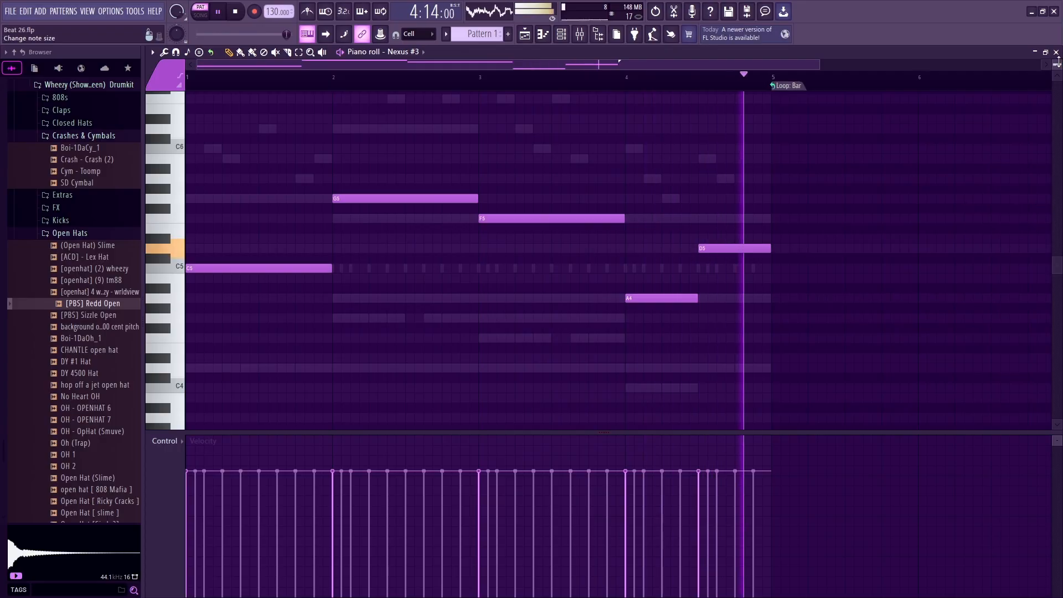
{"action": "left_click", "coordinate": [1055, 52]}
Step: Audition the Gated Pads presets following TG Bandpass Terror in Nexus #3, settle on TG Evergreen and close the plugin
{"action": "left_click", "coordinate": [500, 335]}
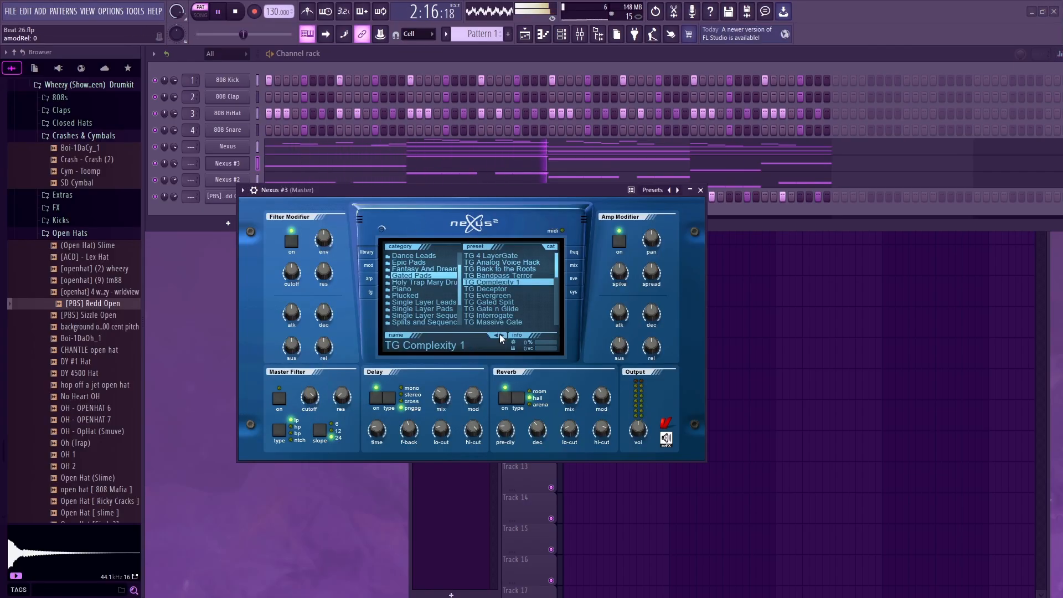
{"action": "left_click", "coordinate": [500, 335]}
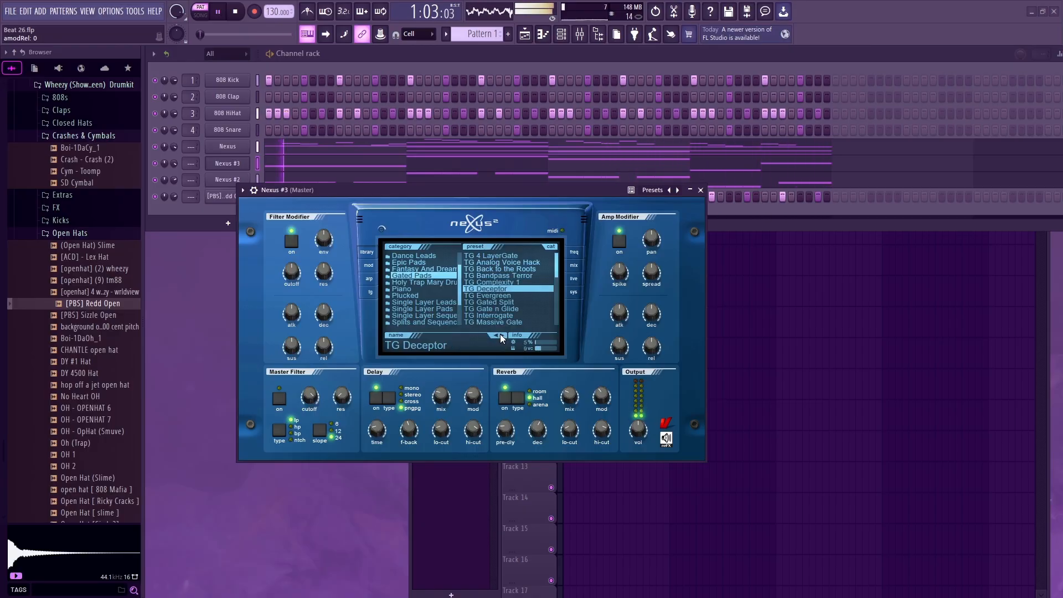
{"action": "left_click", "coordinate": [500, 334]}
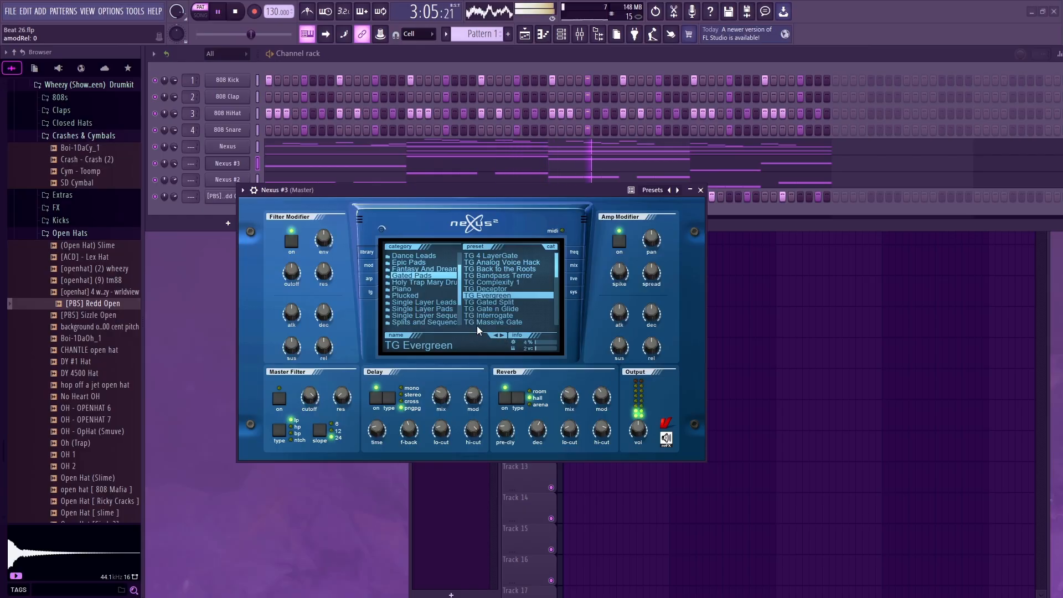
{"action": "left_click", "coordinate": [701, 190]}
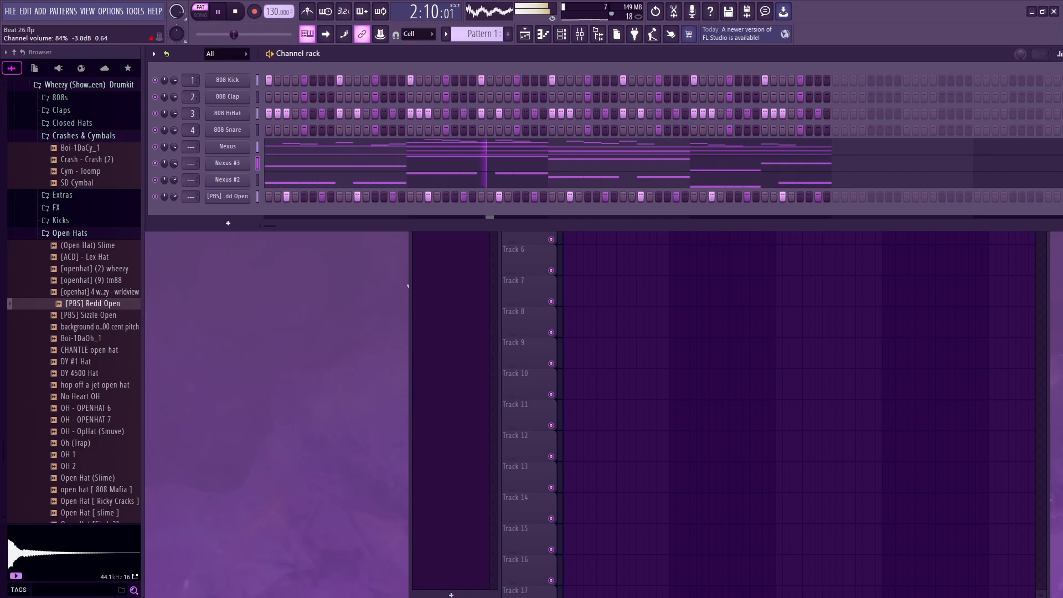
Step: Lower the Nexus #3 channel volume to about 82% and save the project
{"action": "left_click_drag", "start_coordinate": [165, 165], "coordinate": [165, 163]}
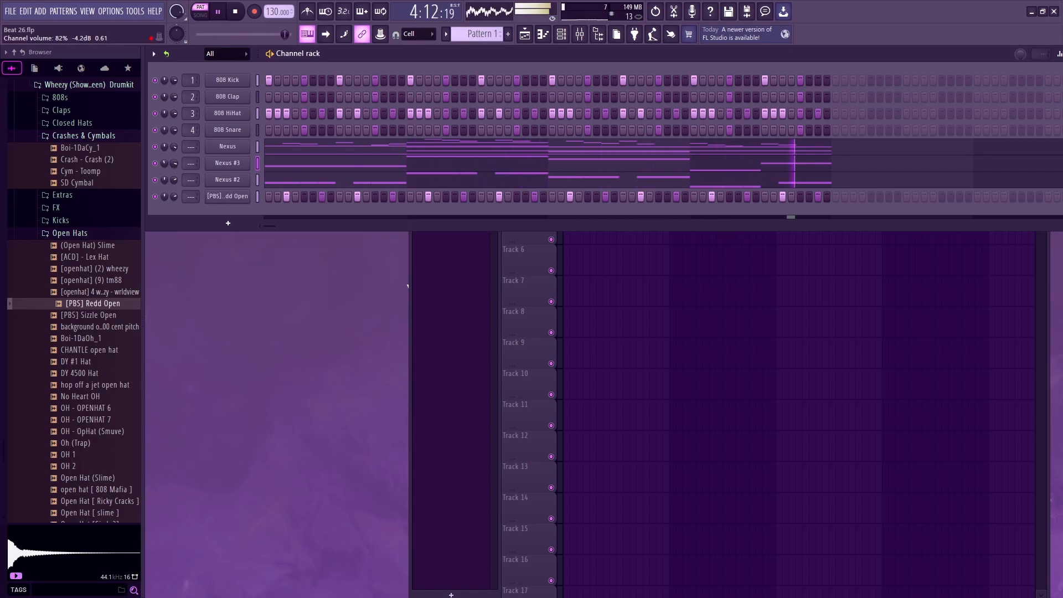
{"action": "left_click_drag", "start_coordinate": [176, 165], "coordinate": [176, 163]}
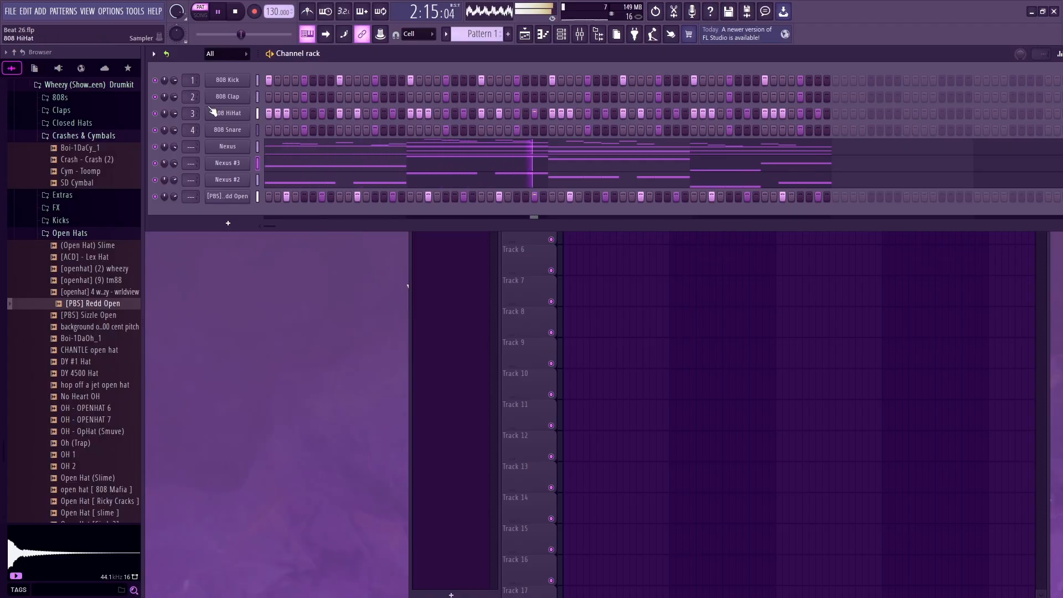
{"action": "left_click", "coordinate": [15, 14]}
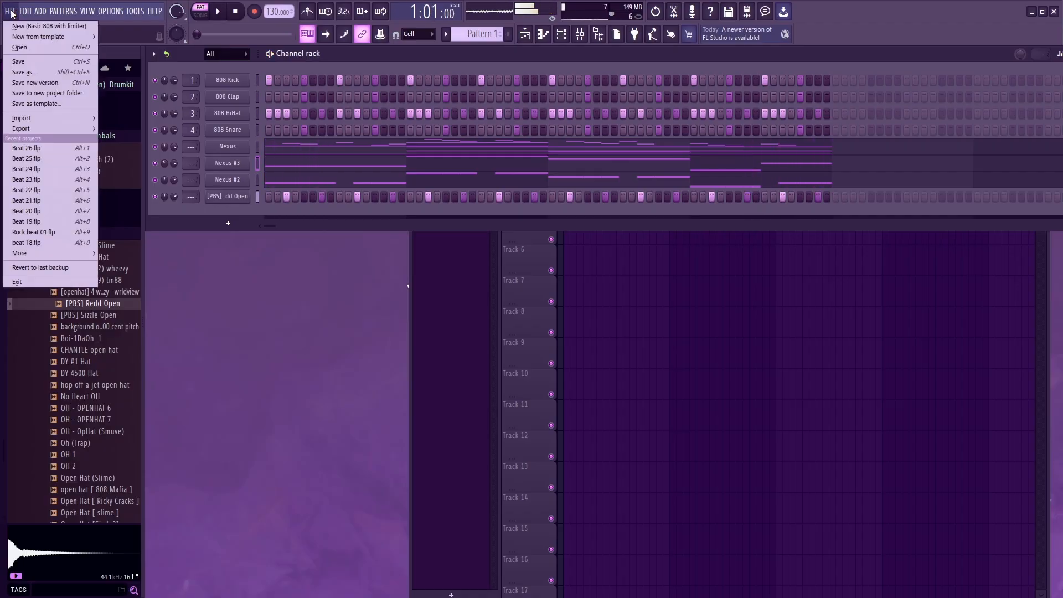
{"action": "left_click", "coordinate": [39, 65]}
Step: Load the Holy Trap Mary (141) preset in the first Nexus channel and set its output volume to 121
{"action": "left_click", "coordinate": [247, 149]}
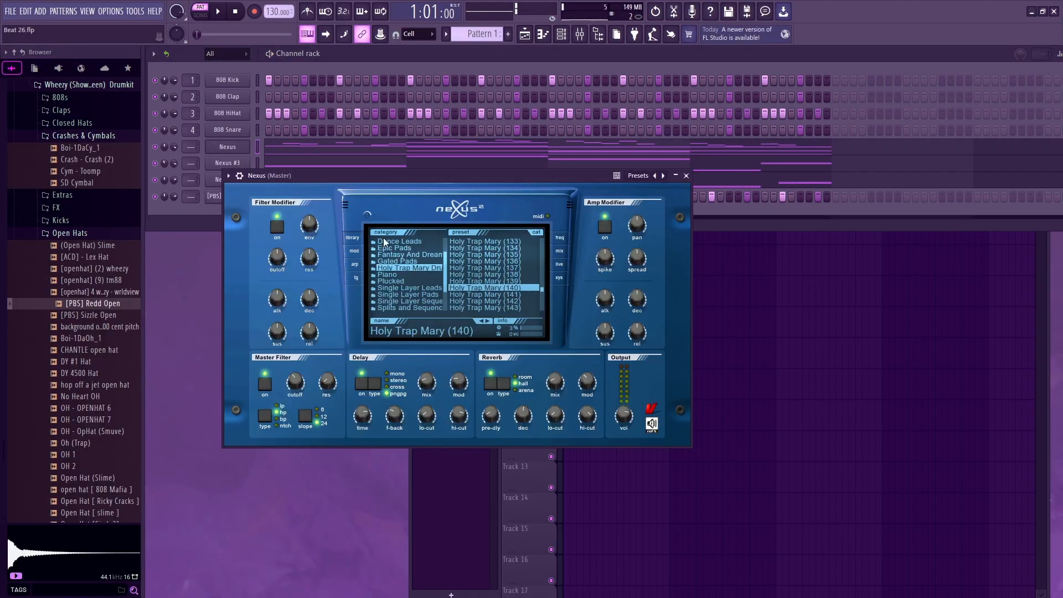
{"action": "left_click", "coordinate": [489, 320]}
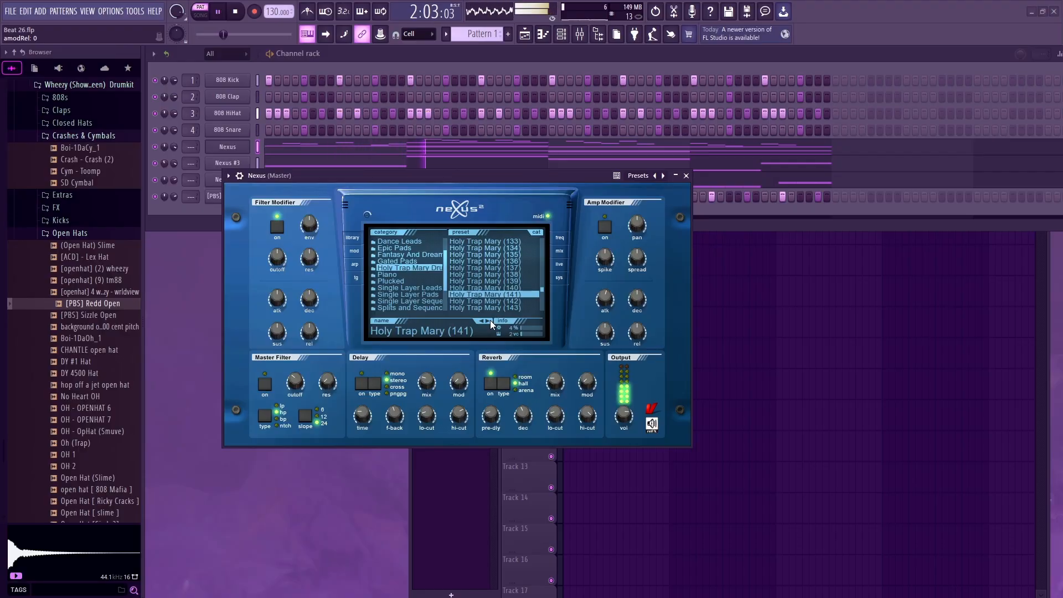
{"action": "left_click", "coordinate": [686, 176]}
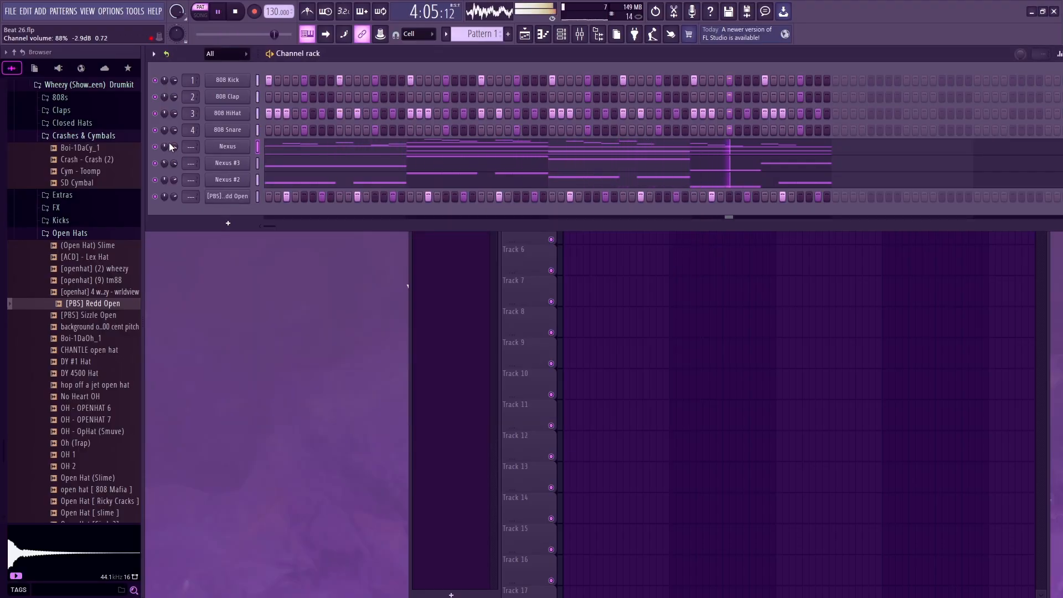
{"action": "left_click", "coordinate": [227, 146]}
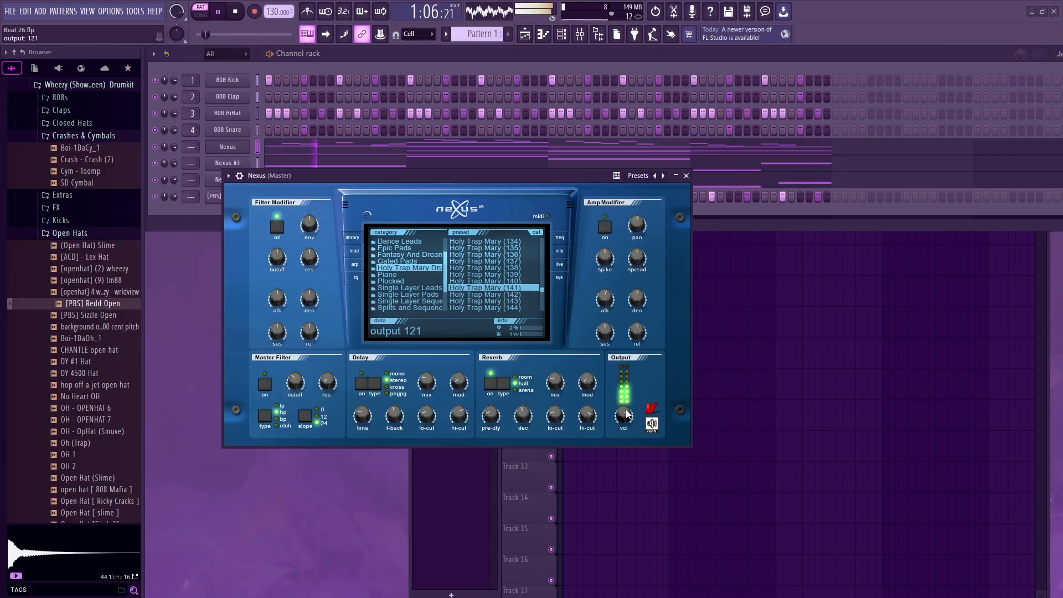
{"action": "left_click", "coordinate": [686, 176]}
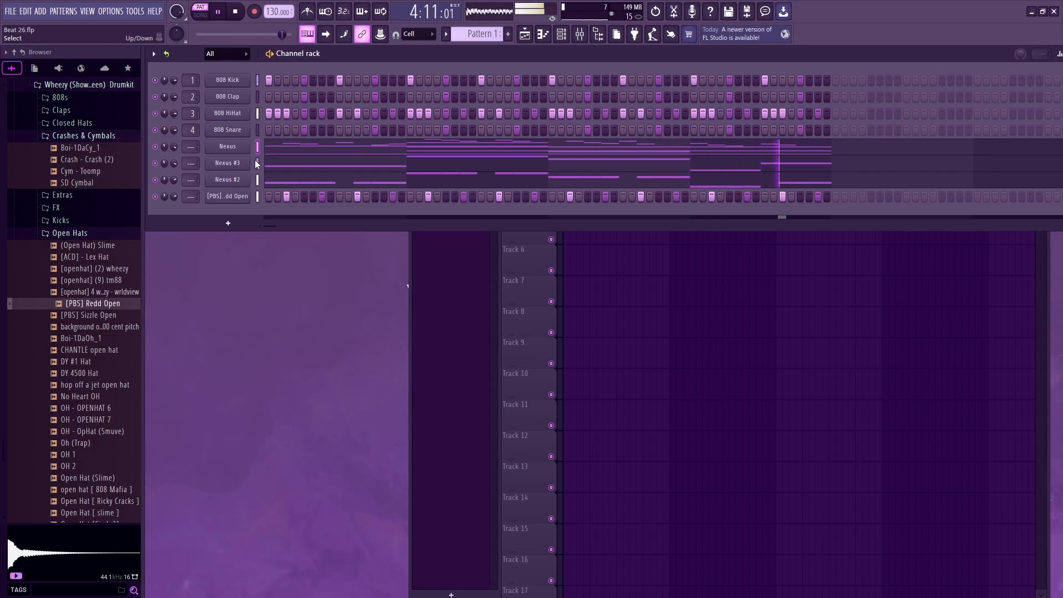
Step: Review the sampler settings of the 808 Clap and 808 Snare channels and save the project
{"action": "left_click", "coordinate": [227, 97]}
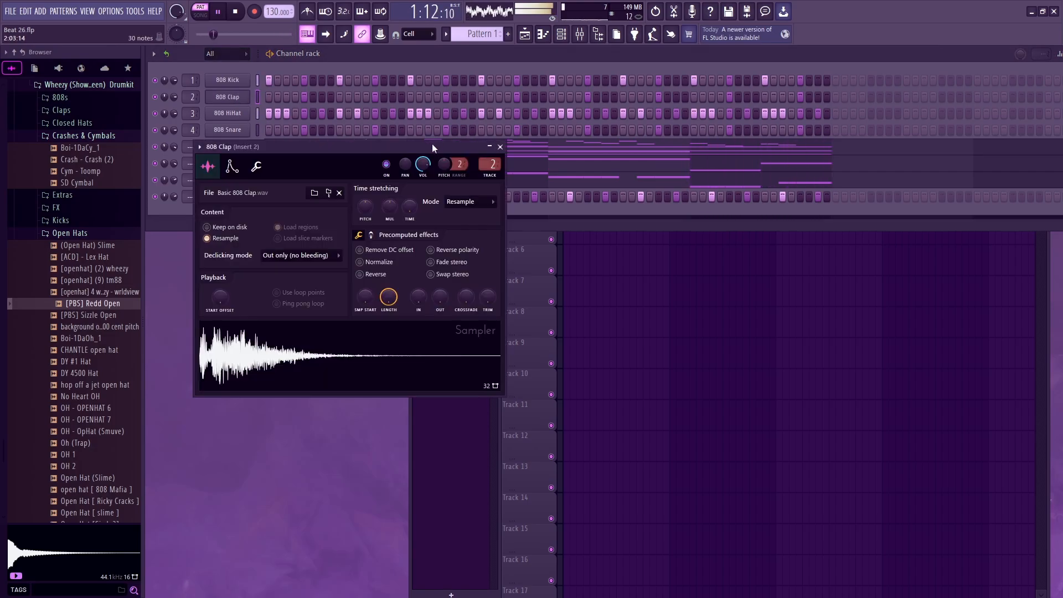
{"action": "left_click", "coordinate": [490, 147]}
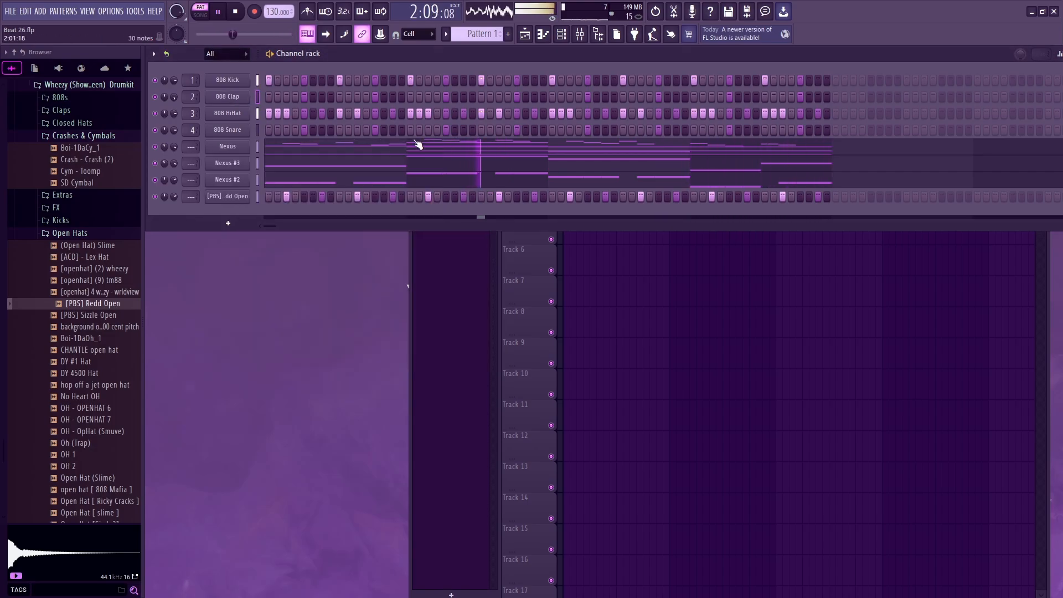
{"action": "left_click", "coordinate": [228, 130]}
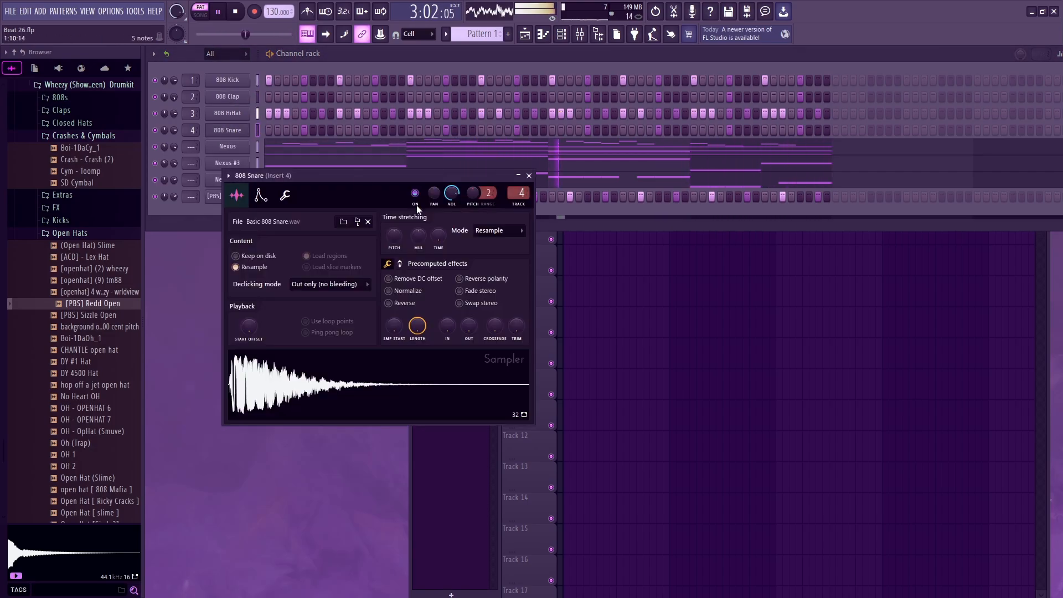
{"action": "left_click", "coordinate": [528, 176]}
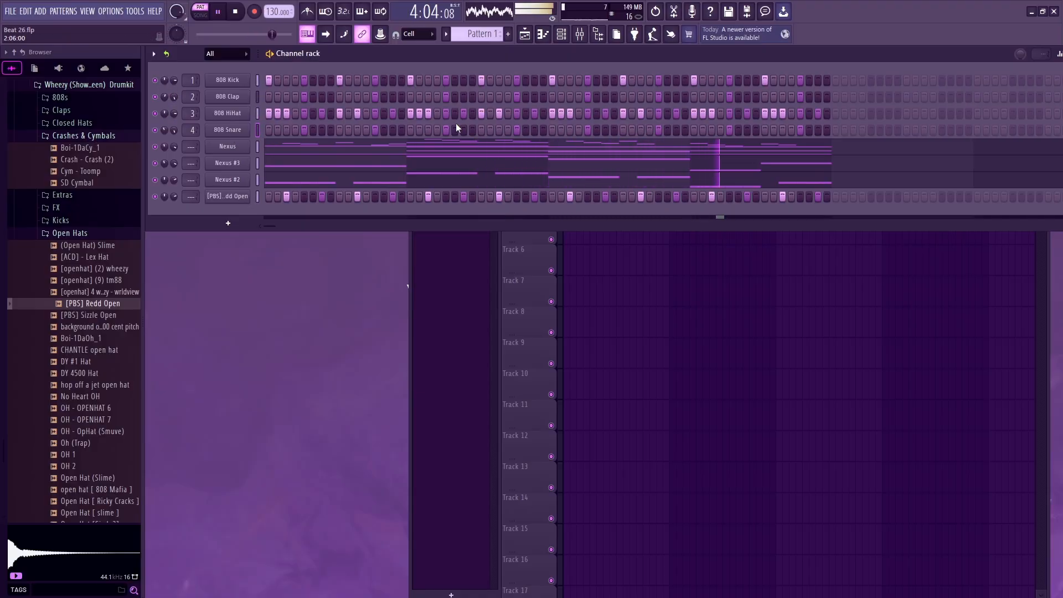
{"action": "left_click", "coordinate": [10, 11]}
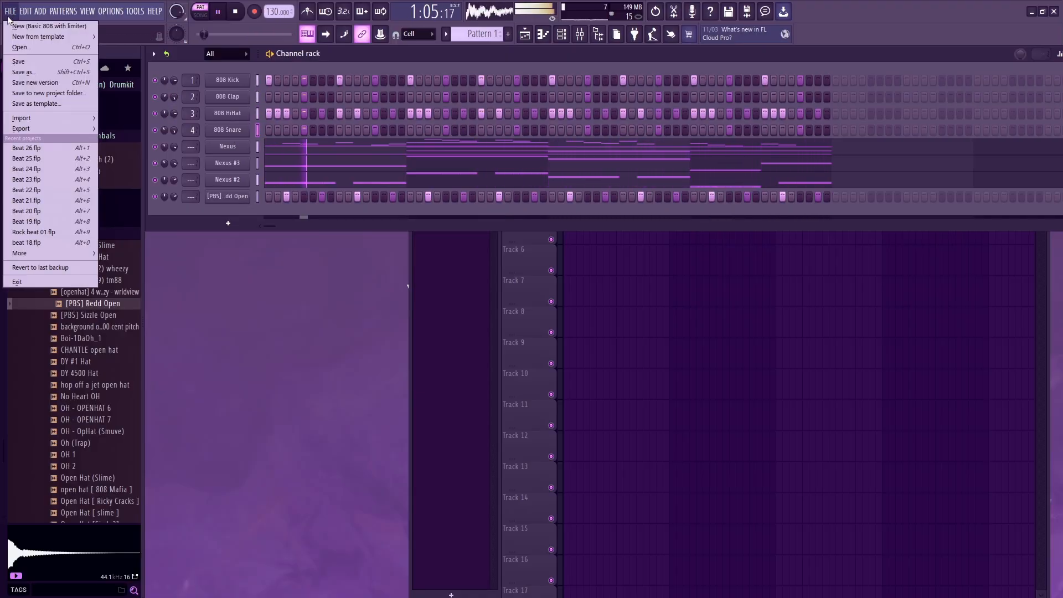
{"action": "left_click", "coordinate": [30, 61]}
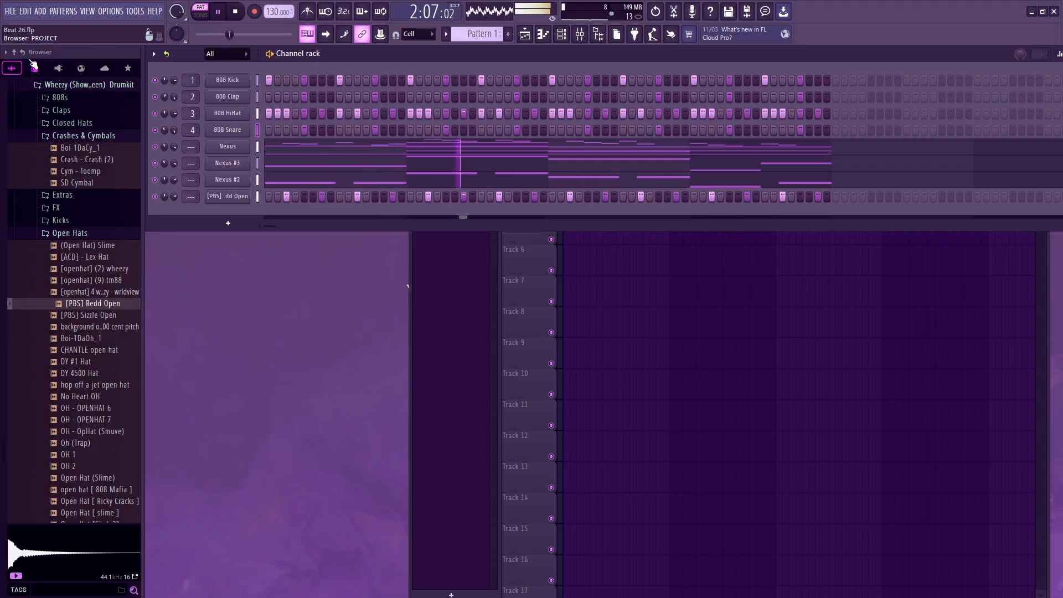